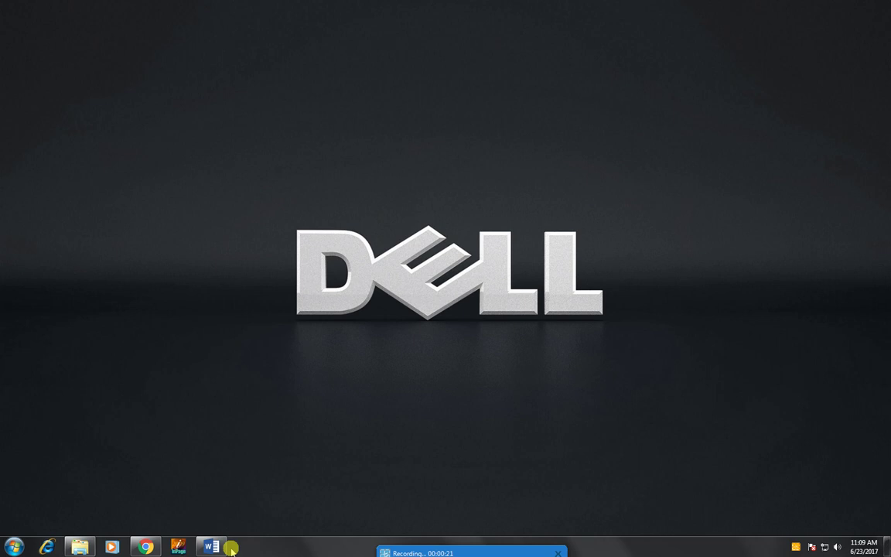
Restore Word and create a new blank document, Document1, from File > New.
left_click(217, 548)
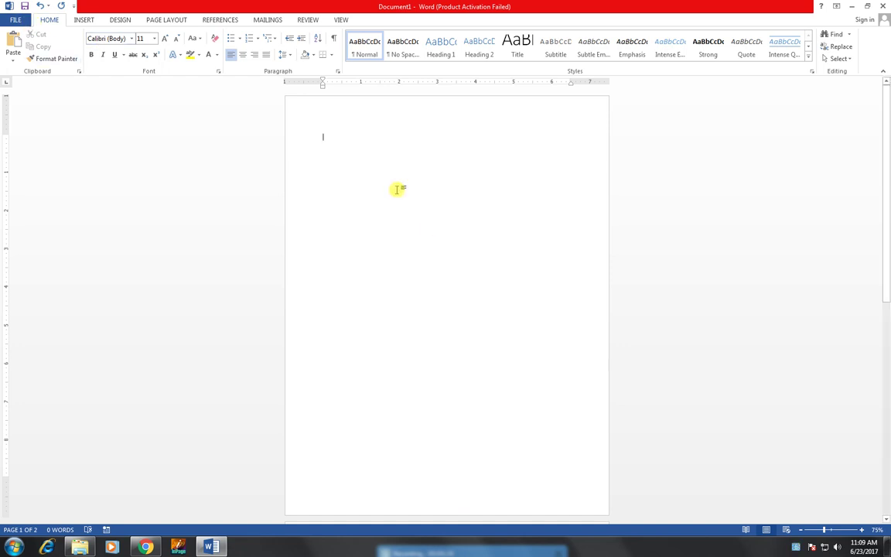
left_click(15, 20)
left_click(21, 68)
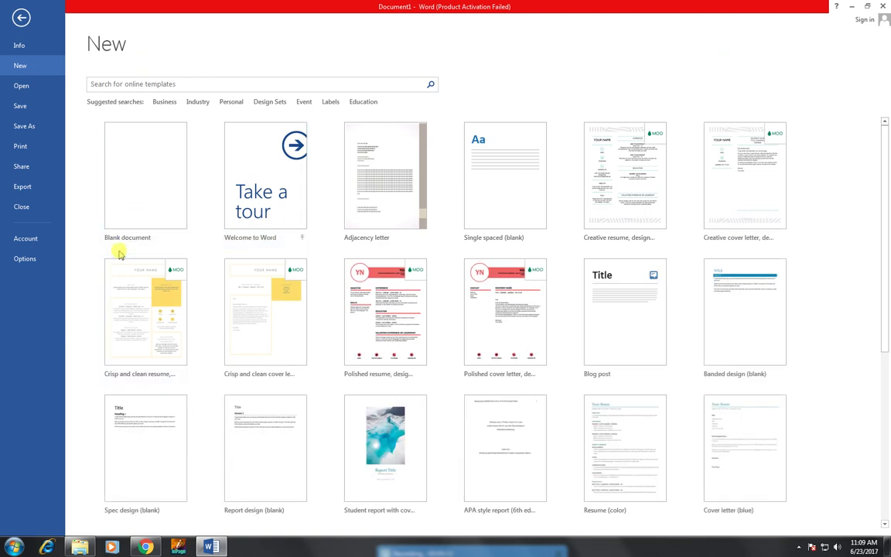
left_click(124, 163)
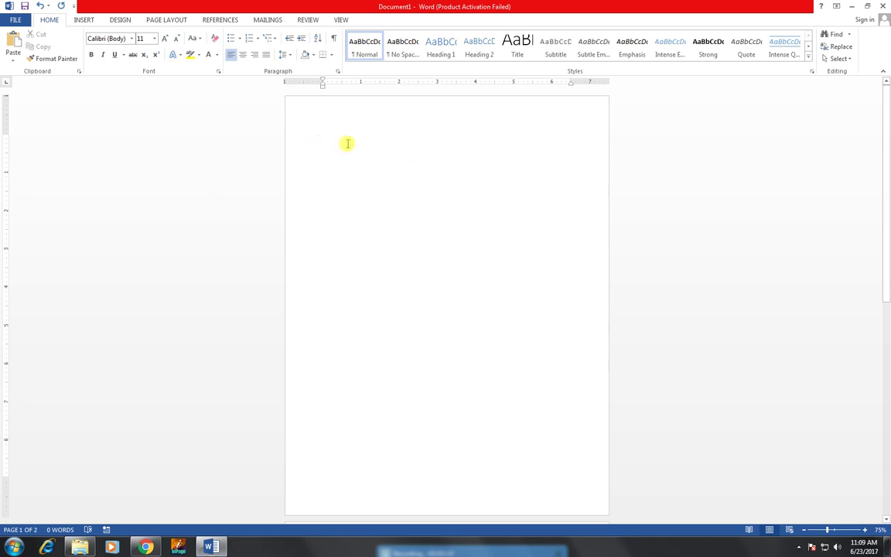
Draw a rectangle about 8.47" wide by 1.9" high across the top of the page.
left_click(87, 21)
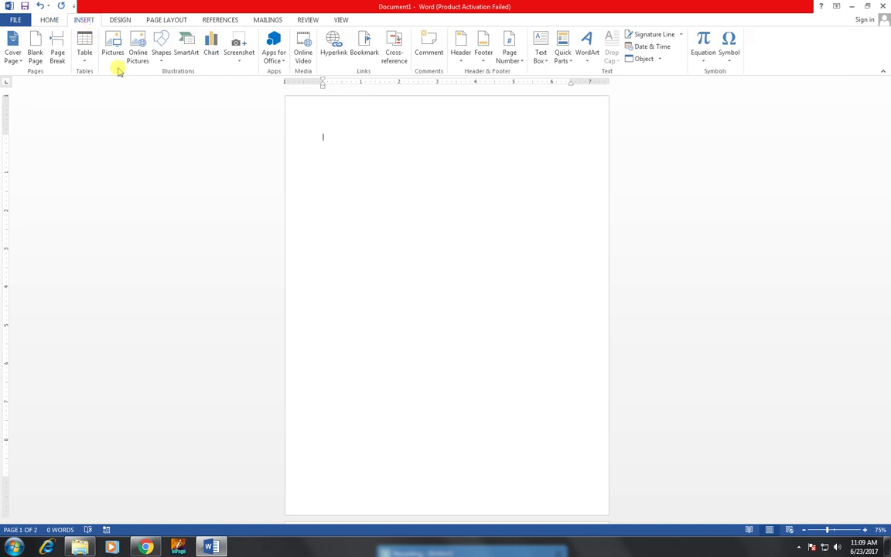
left_click(164, 63)
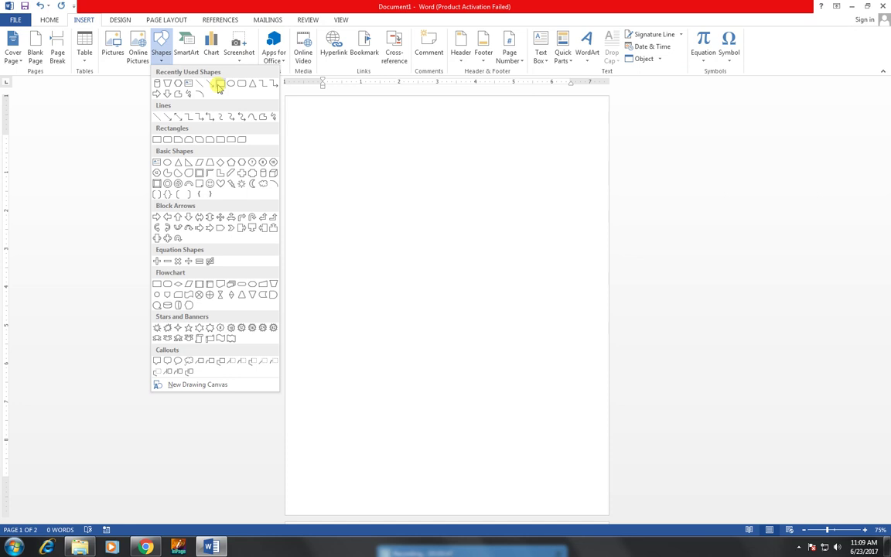
left_click(220, 87)
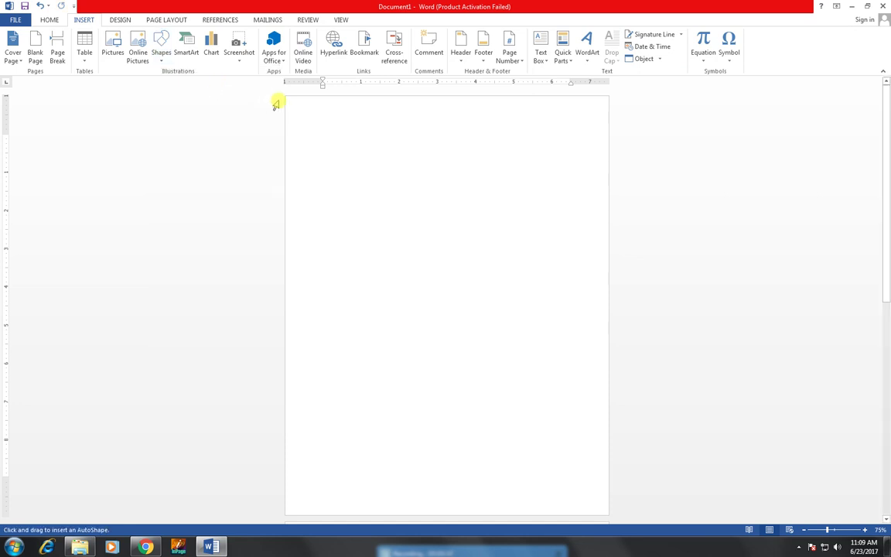
mouse_move(286, 96)
left_mouse_down()
mouse_move(603, 175)
mouse_move(609, 168)
left_mouse_up()
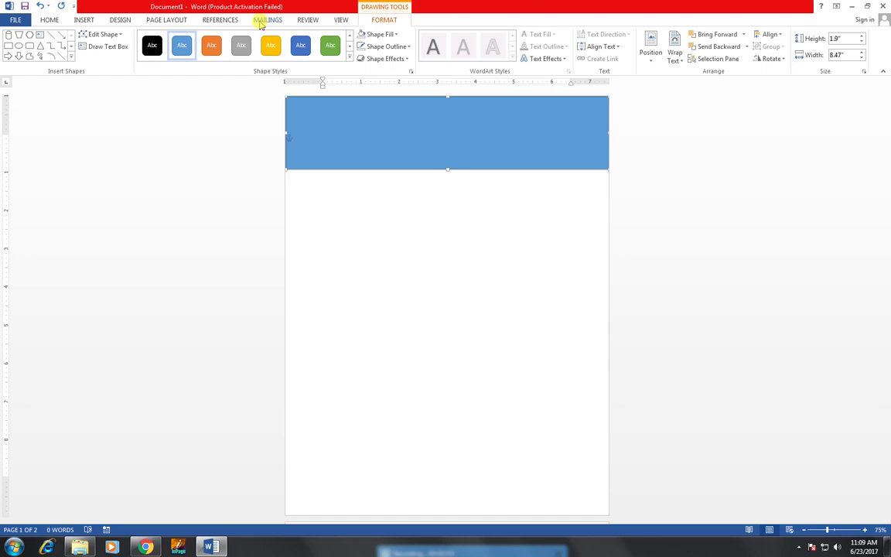
Fill the top band with a custom dark red from More Fill Colors.
left_click(314, 152)
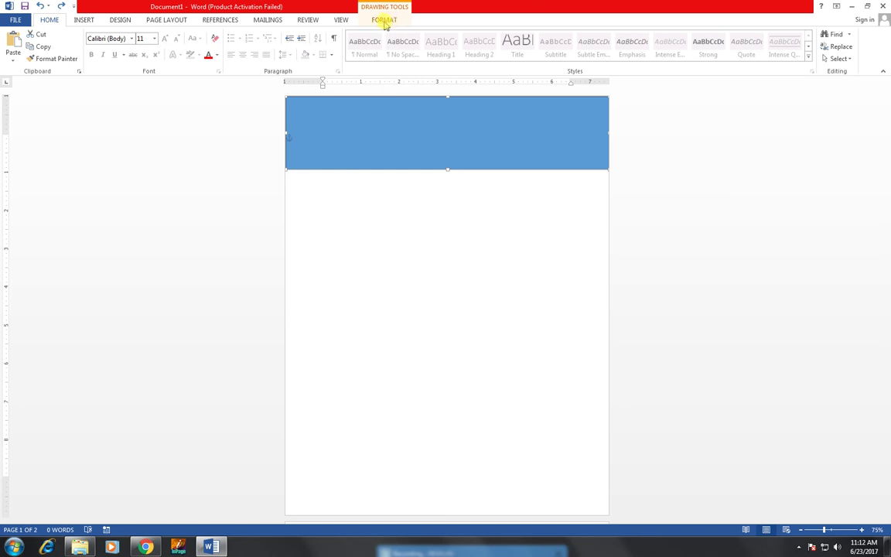
left_click(384, 21)
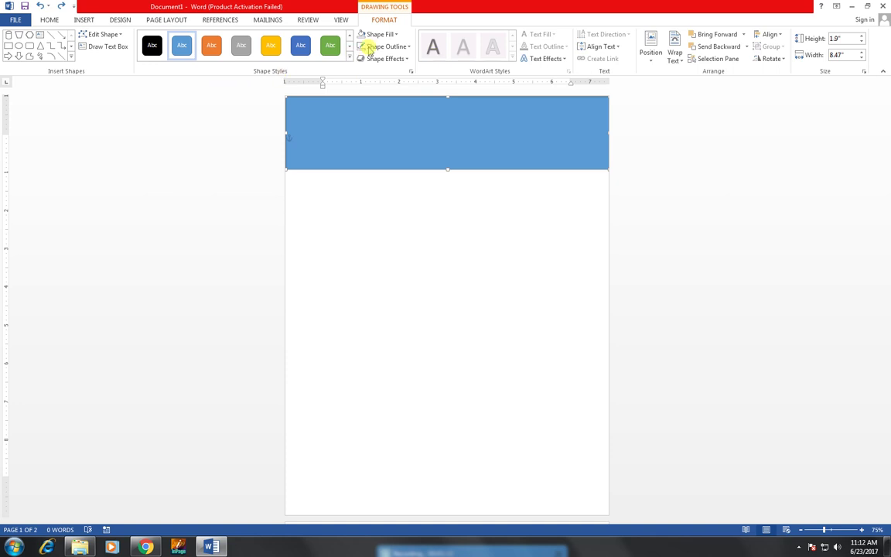
left_click(395, 34)
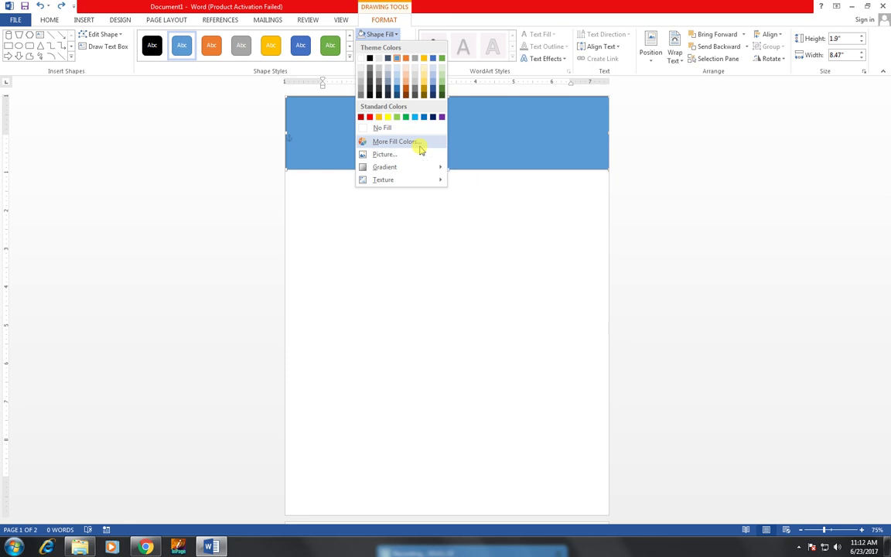
left_click(421, 143)
left_click(457, 229)
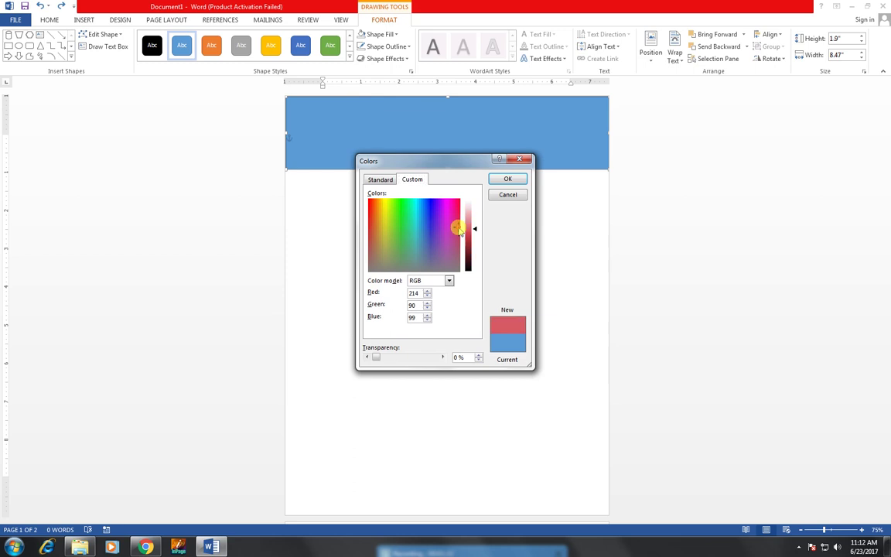
mouse_move(460, 231)
left_mouse_down()
mouse_move(456, 220)
mouse_move(476, 240)
left_mouse_up()
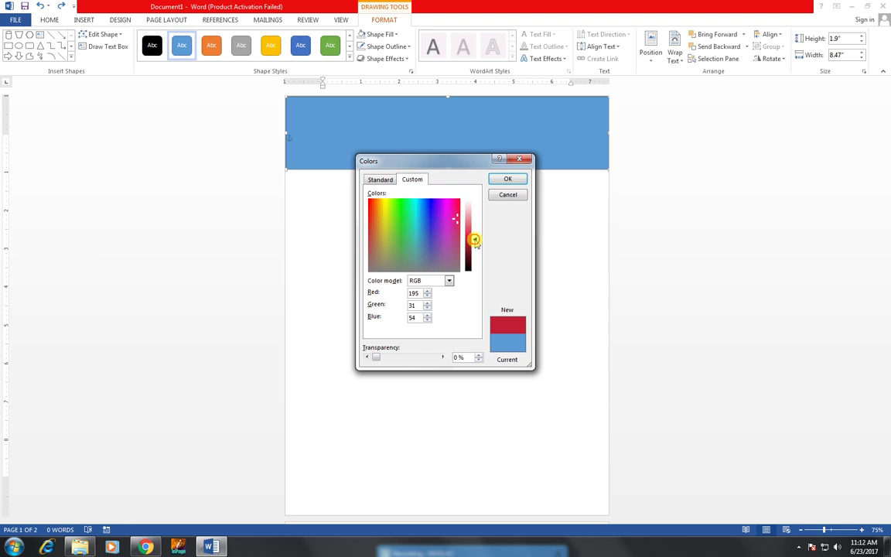
left_click_drag(475, 240, 475, 244)
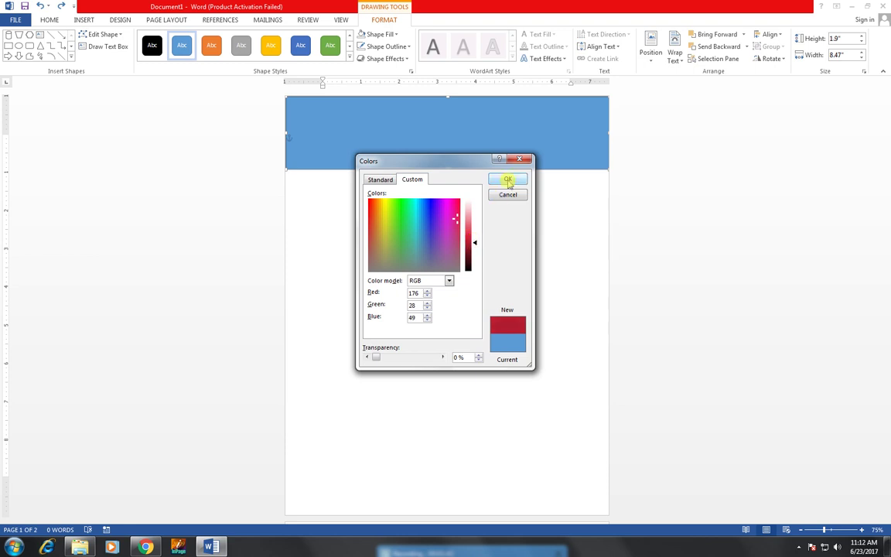
left_click(508, 179)
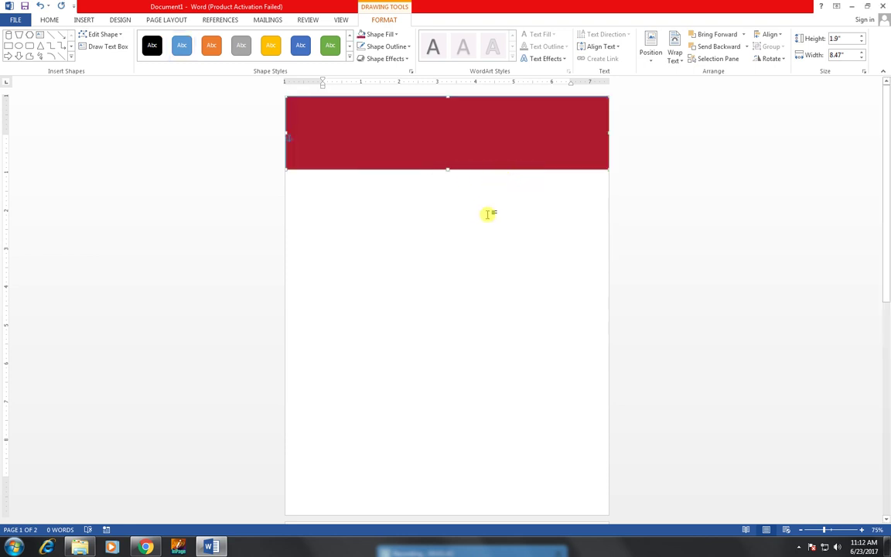
Lighten the band's fill to a brighter crimson, RGB 216, 34, 60.
left_click(404, 48)
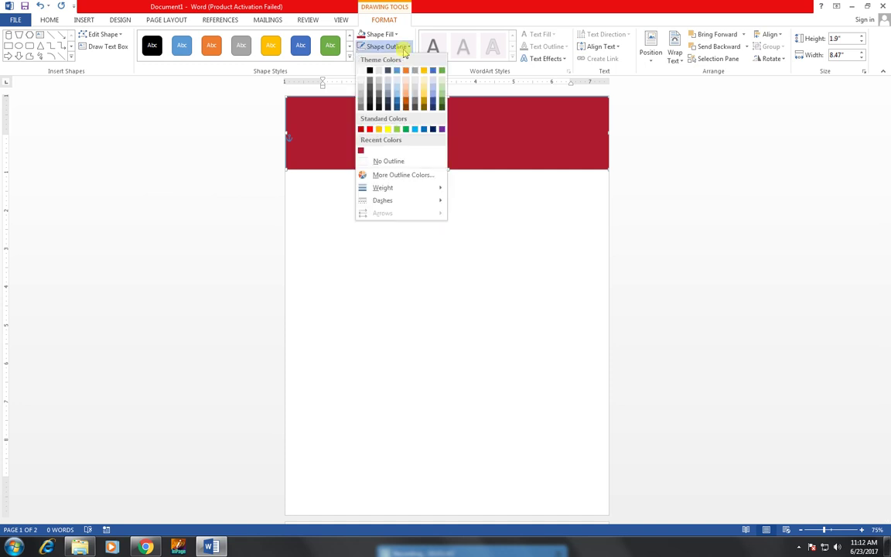
left_click(392, 35)
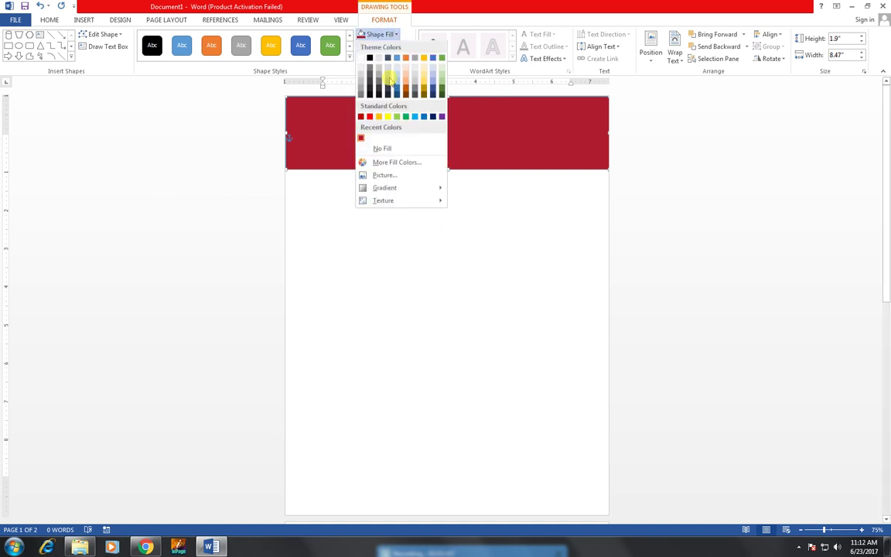
left_click(363, 138)
left_click(379, 35)
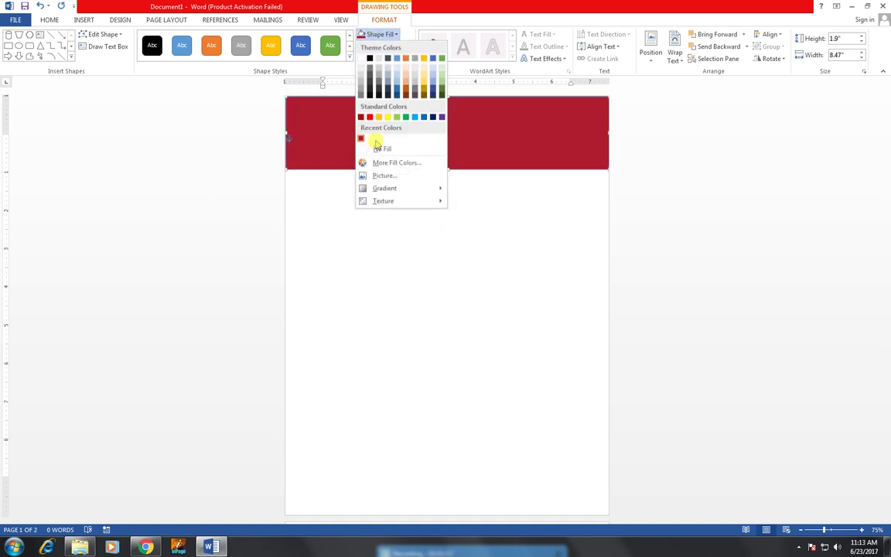
left_click(384, 162)
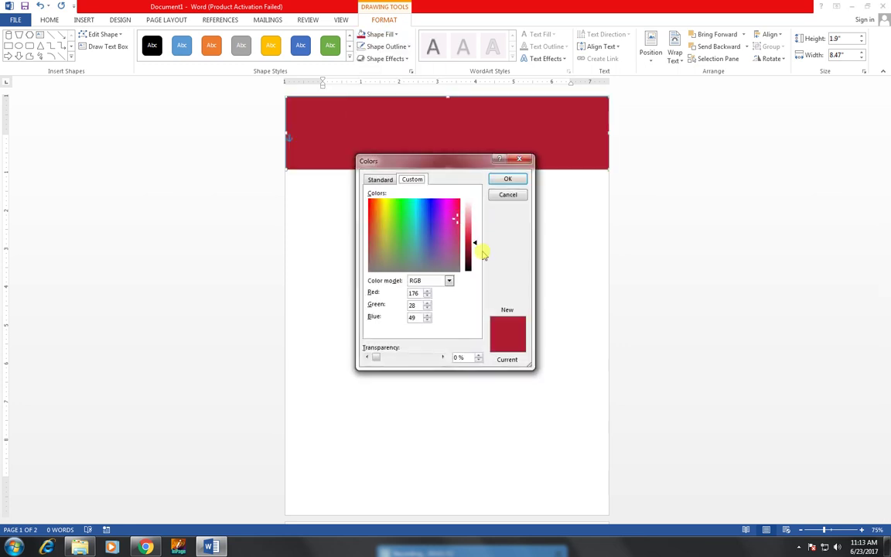
left_click_drag(476, 245, 476, 237)
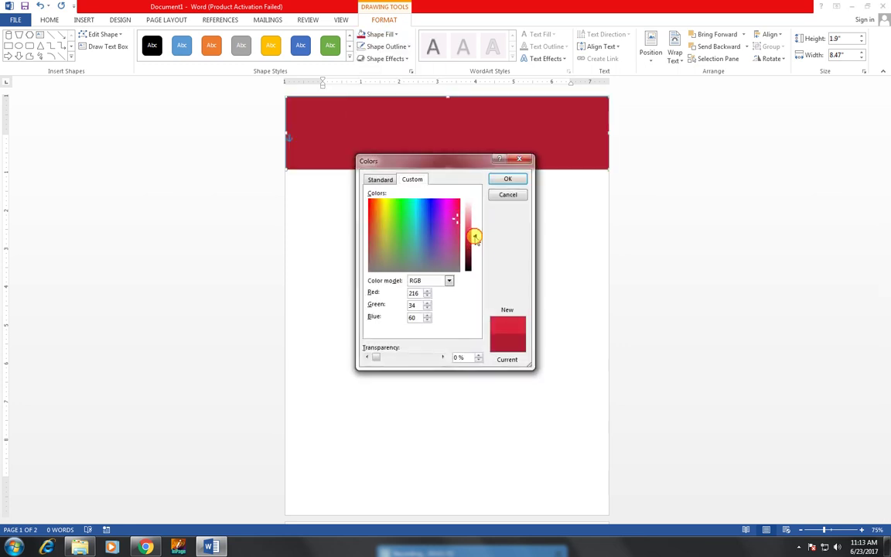
left_click(506, 178)
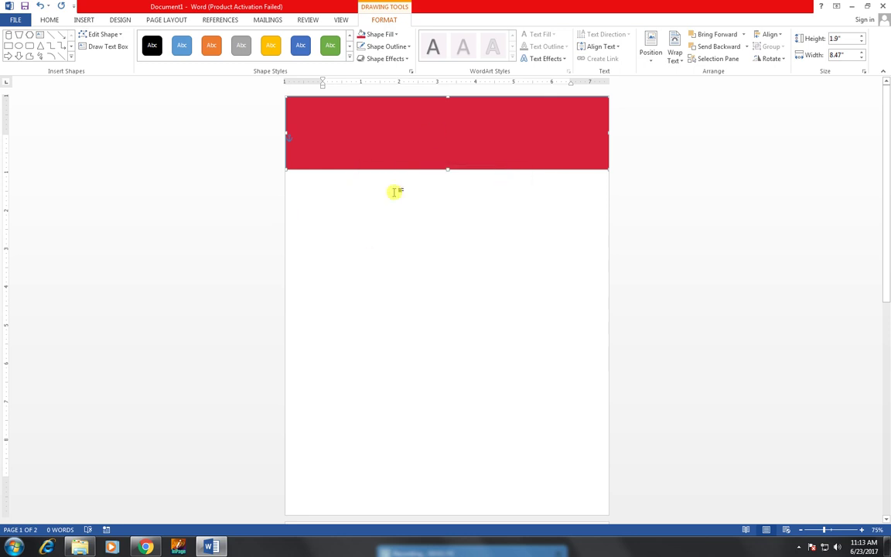
scroll(379, 205, "down", 1)
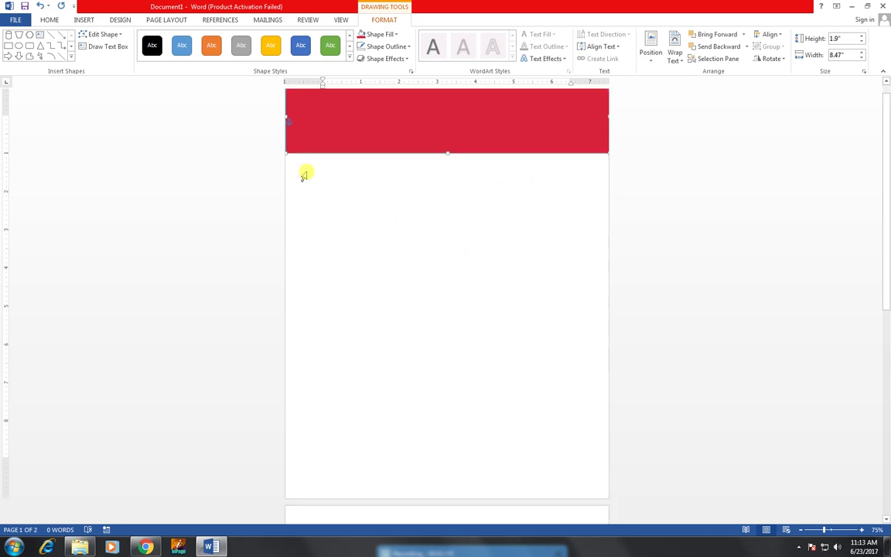
scroll(325, 245, "up", 1)
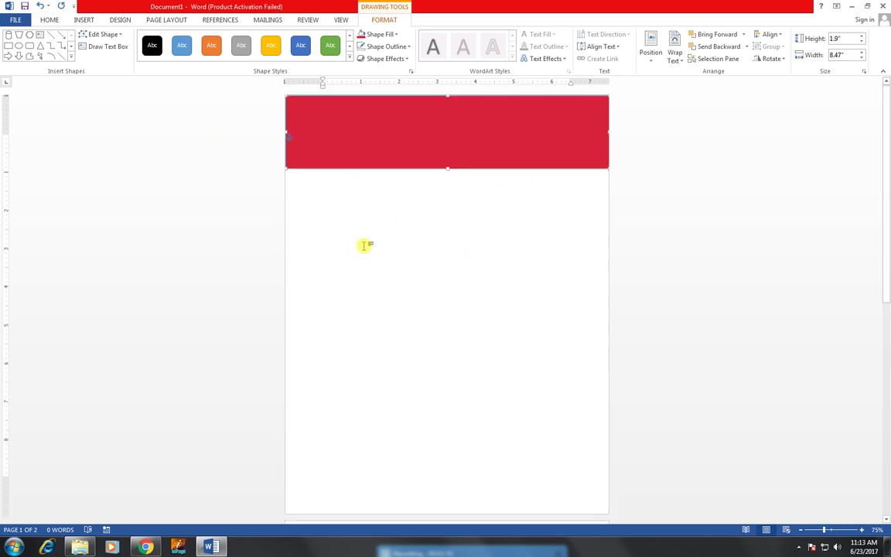
Insert the woman's portrait image from Local Disk (E:) below the red banner.
left_click(86, 21)
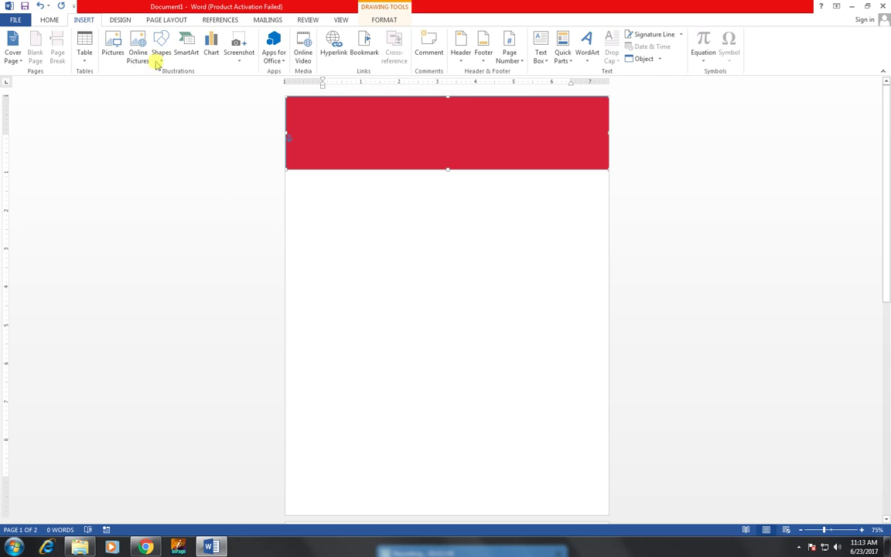
left_click(116, 50)
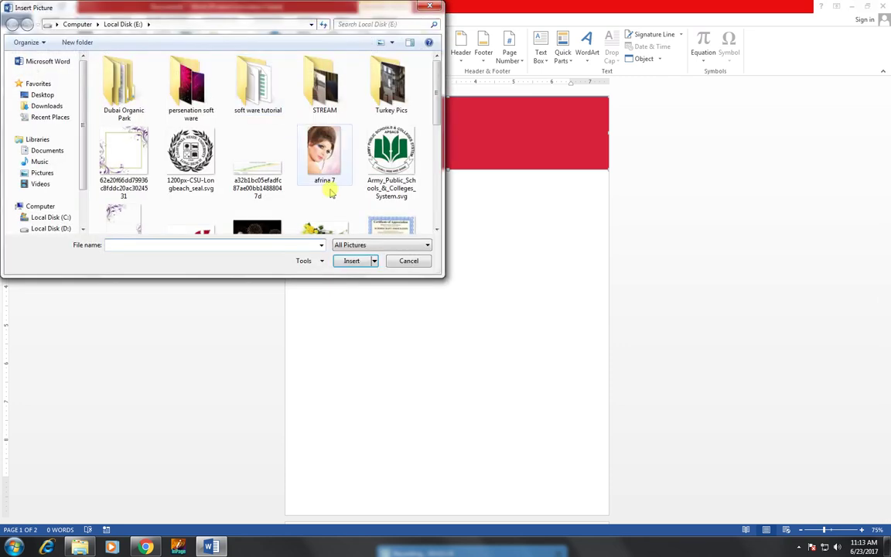
left_click(318, 158)
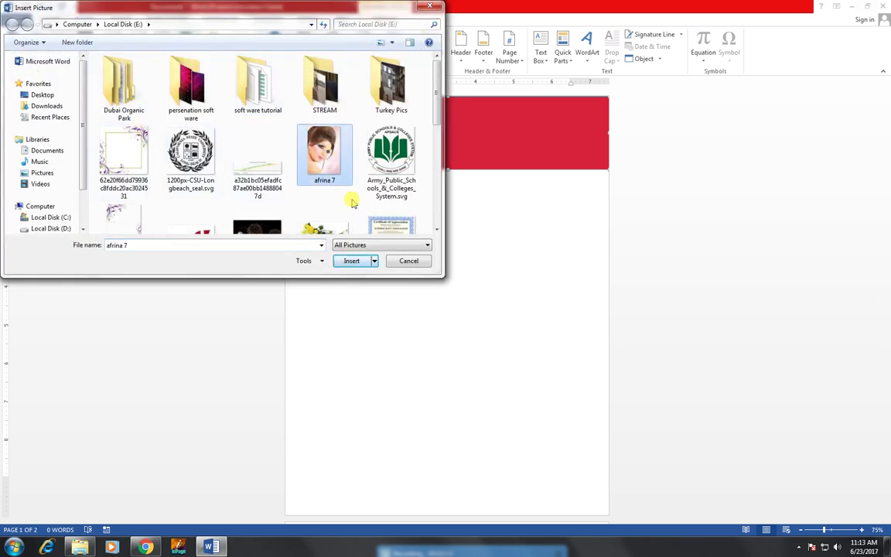
left_click(352, 261)
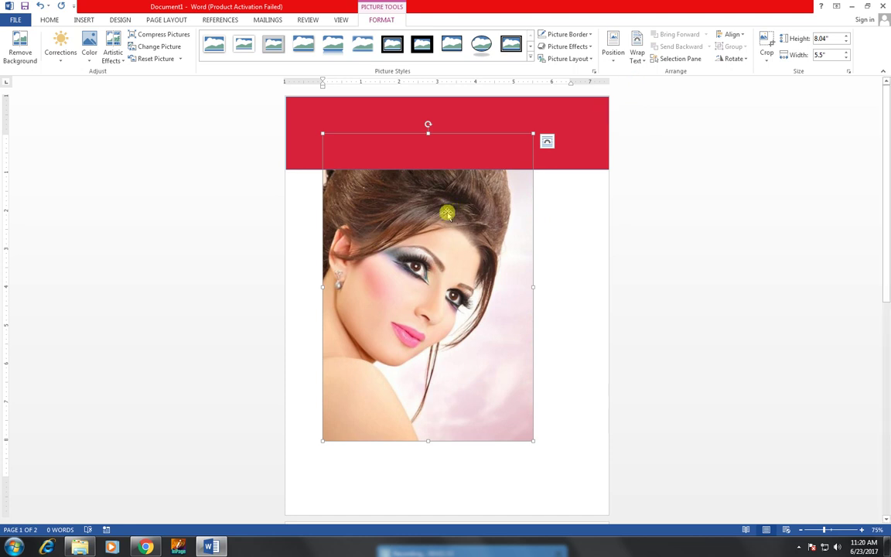
Widen the portrait picture by dragging its right and left edges.
left_click(642, 62)
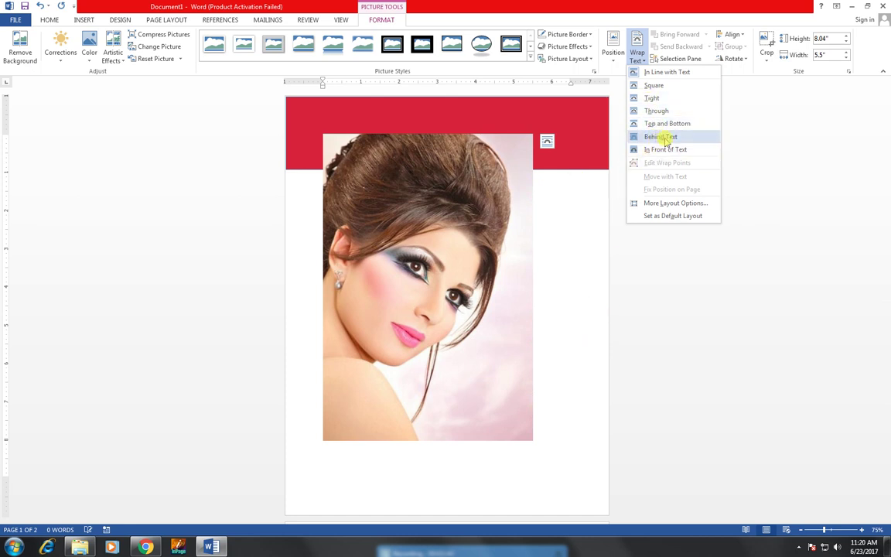
key("Escape")
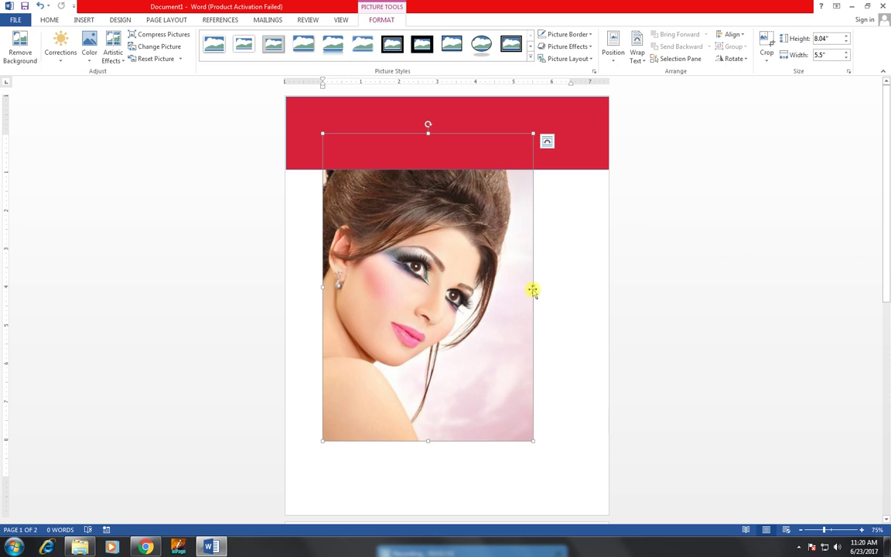
left_click_drag(534, 288, 612, 292)
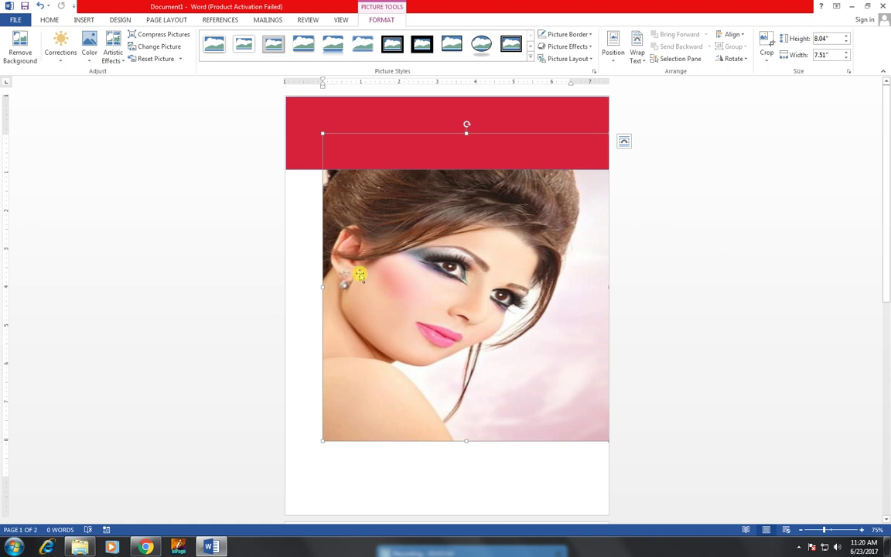
left_click_drag(322, 287, 338, 288)
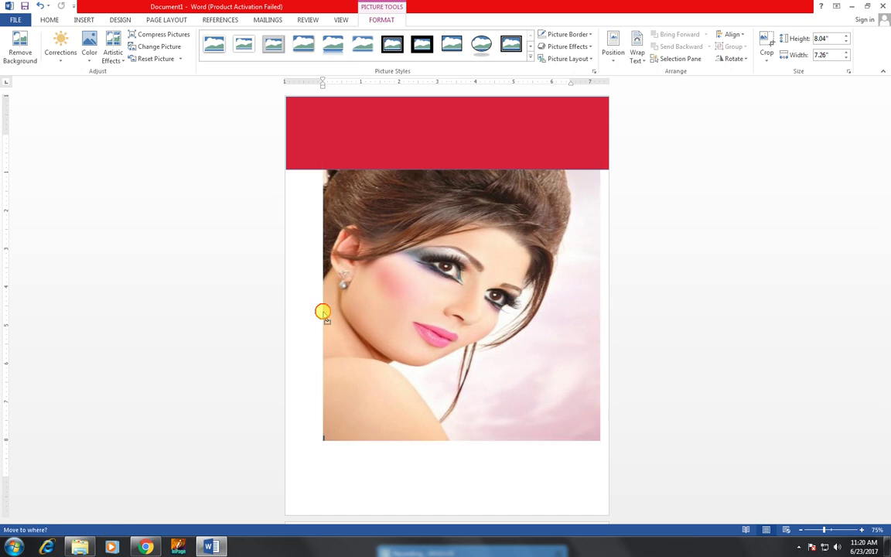
Set the portrait to Behind Text and stretch it to the full 8.5" page width.
left_click(635, 61)
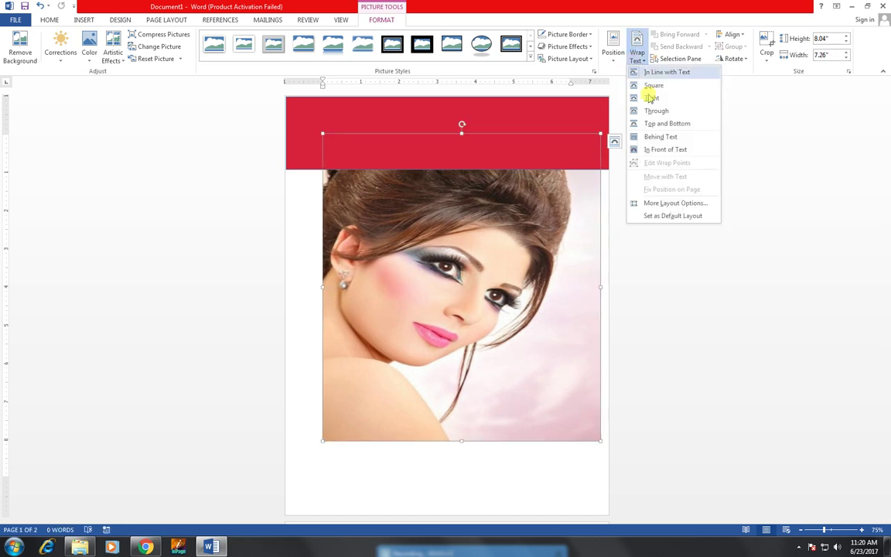
left_click(654, 137)
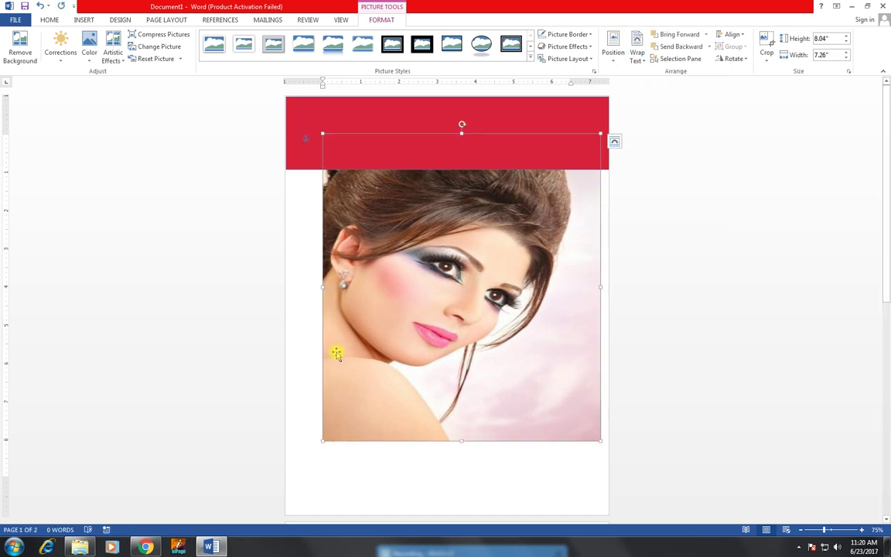
left_click_drag(322, 330, 282, 328)
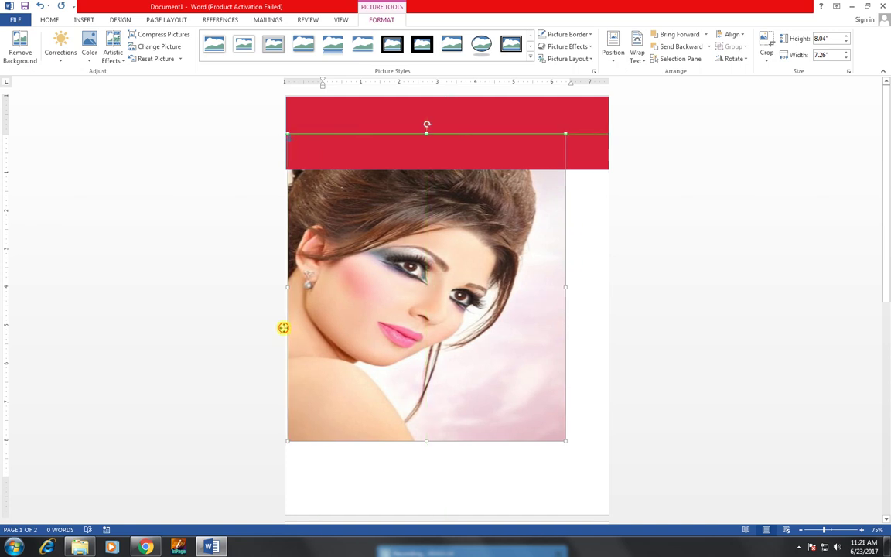
left_click_drag(563, 287, 611, 286)
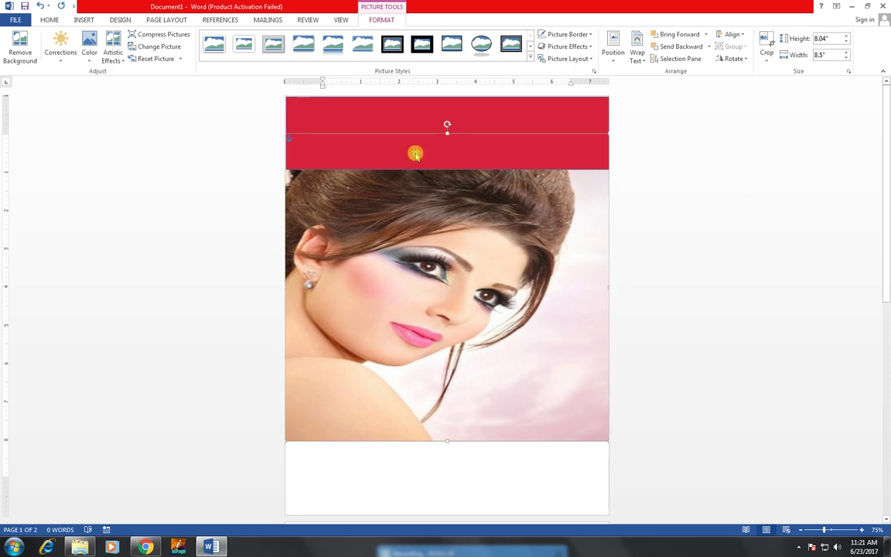
left_click(413, 124)
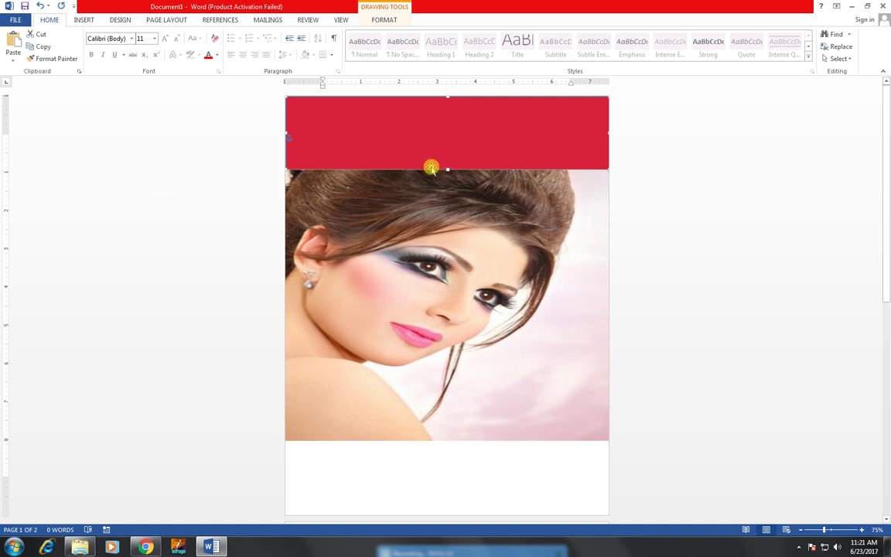
Copy the red band below the portrait and size it flush with the page's bottom and edges.
left_click_drag(432, 165, 431, 468)
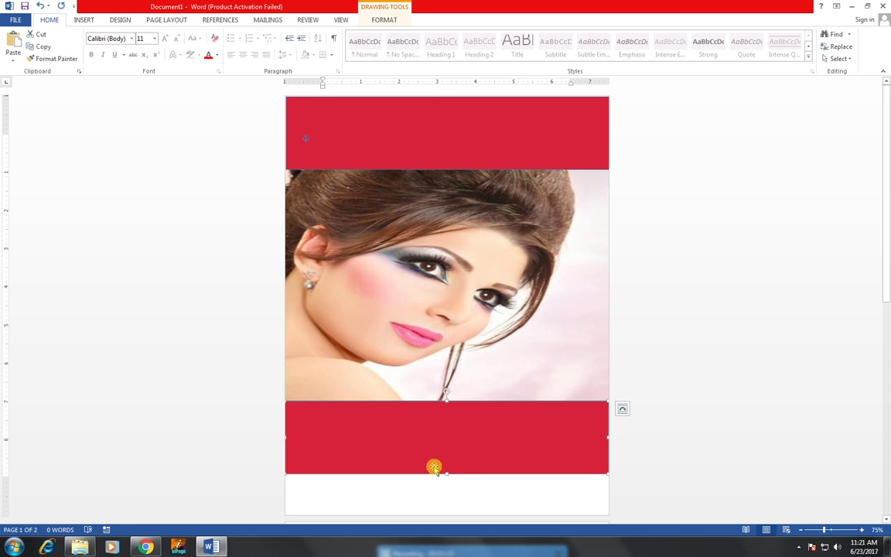
left_click_drag(430, 465, 428, 491)
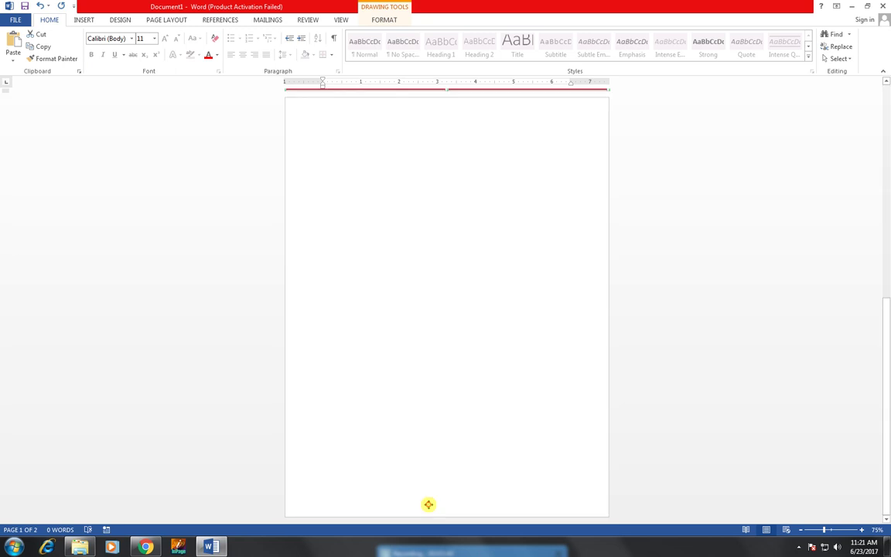
mouse_move(428, 490)
left_mouse_down()
mouse_move(447, 17)
mouse_move(427, 148)
left_mouse_up()
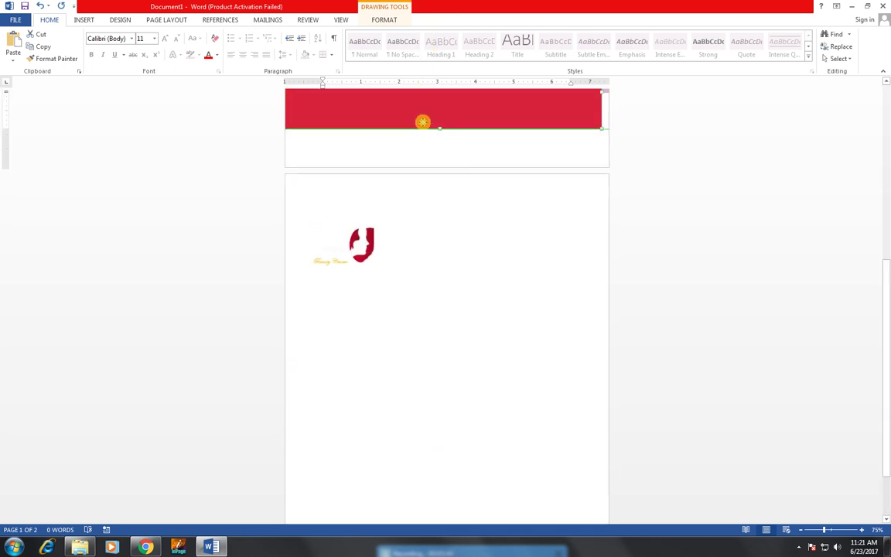
scroll(426, 149, "up", 5)
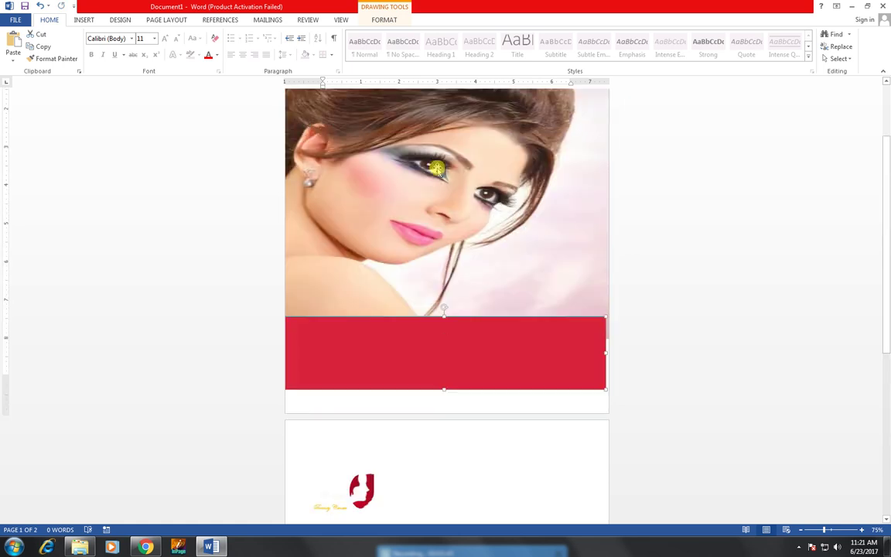
scroll(430, 258, "up", 1)
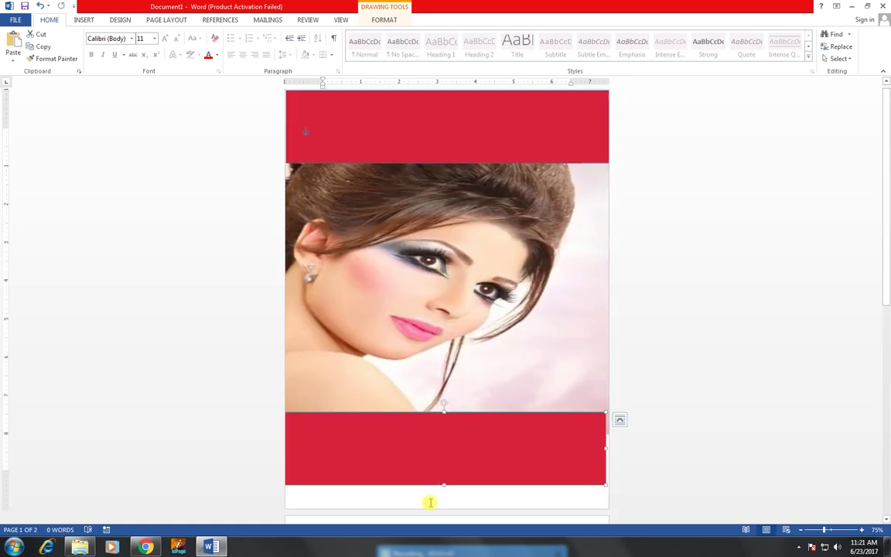
left_click_drag(428, 489, 426, 495)
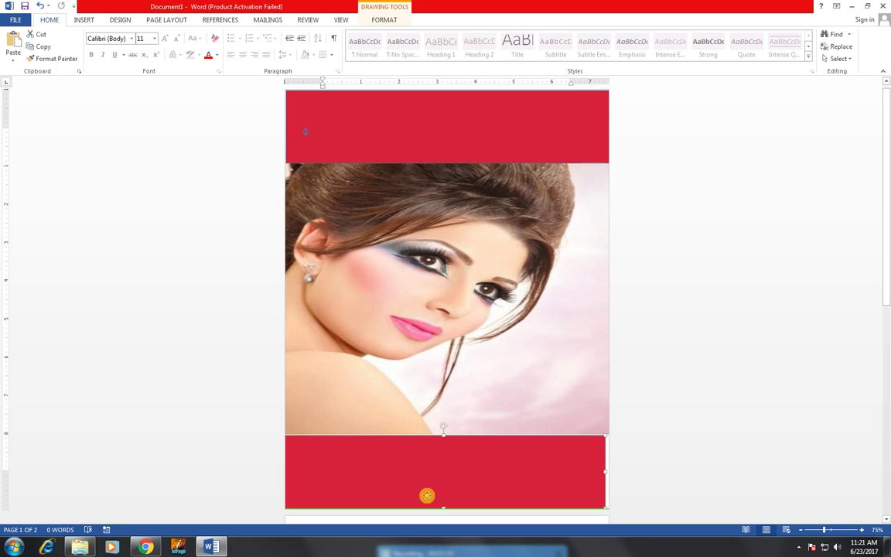
left_click_drag(443, 438, 444, 397)
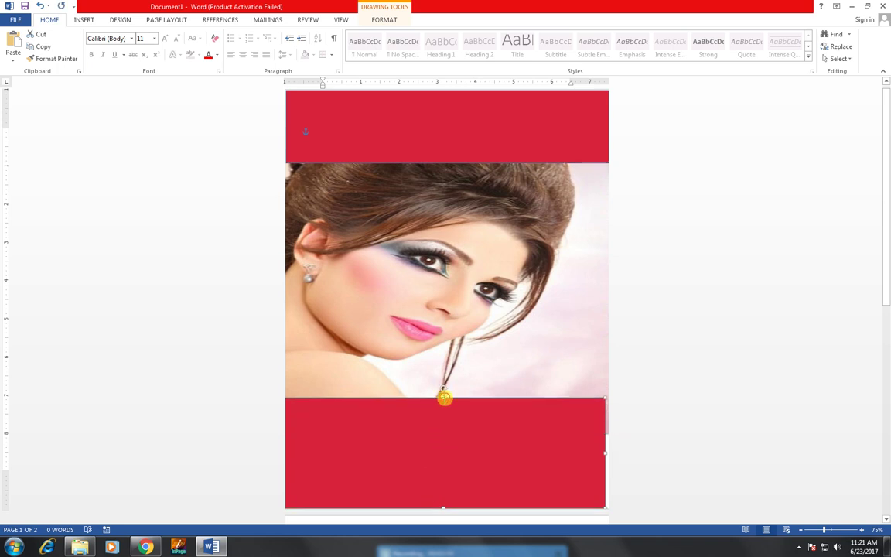
left_click_drag(603, 454, 609, 453)
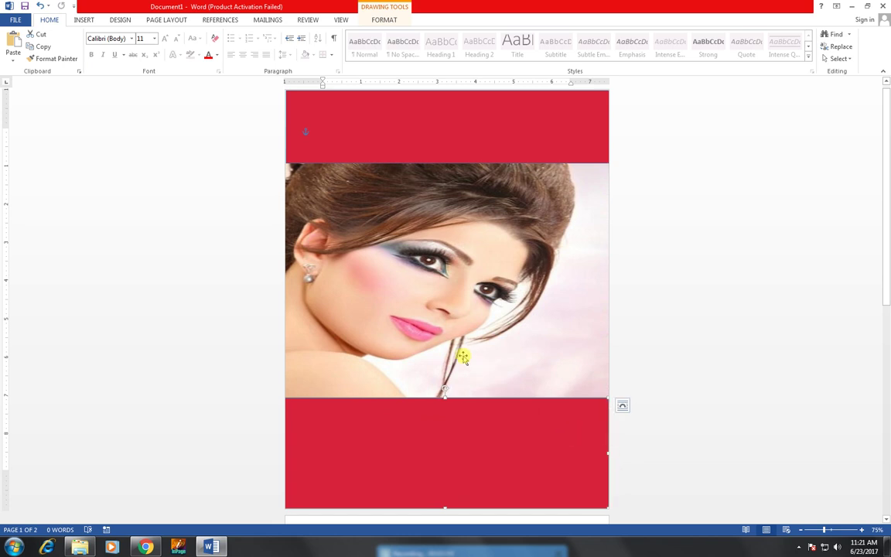
left_click(332, 96)
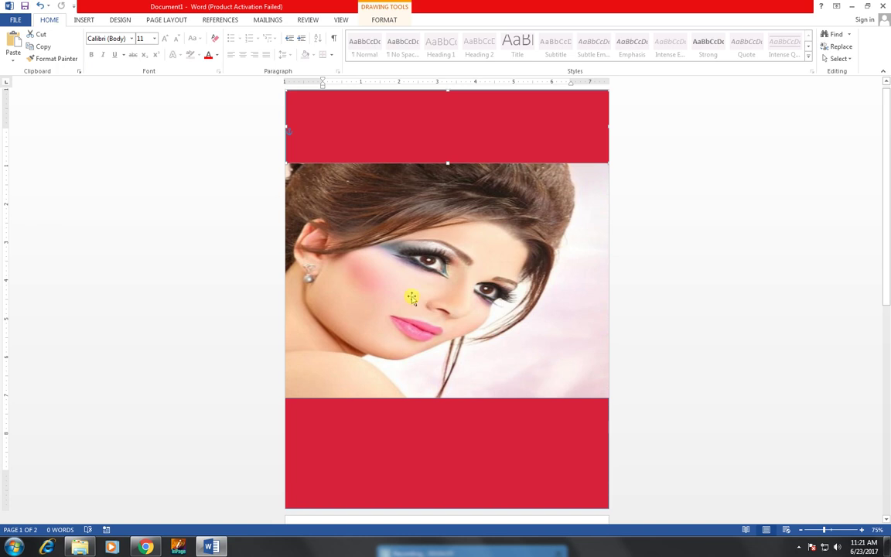
Cut the logo from page 2 and paste it onto page 1.
scroll(178, 400, "down", 3)
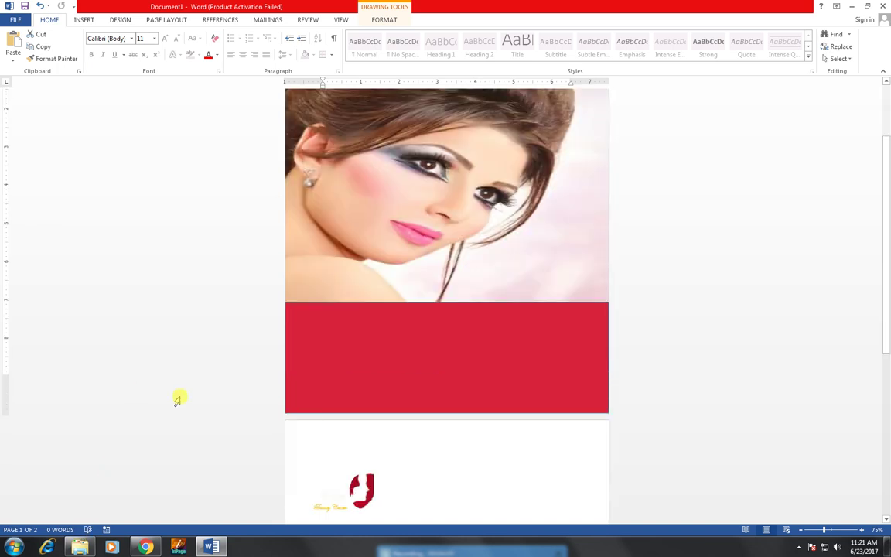
left_click(341, 496)
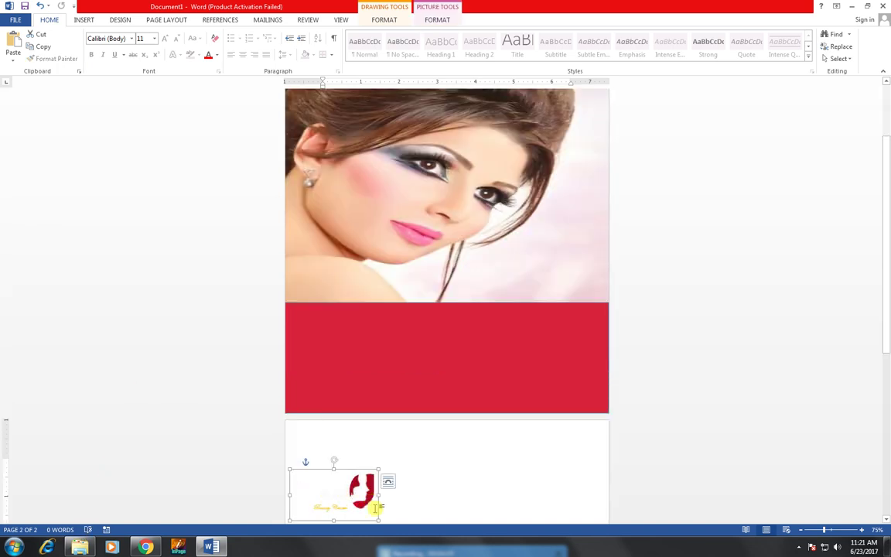
key("Delete")
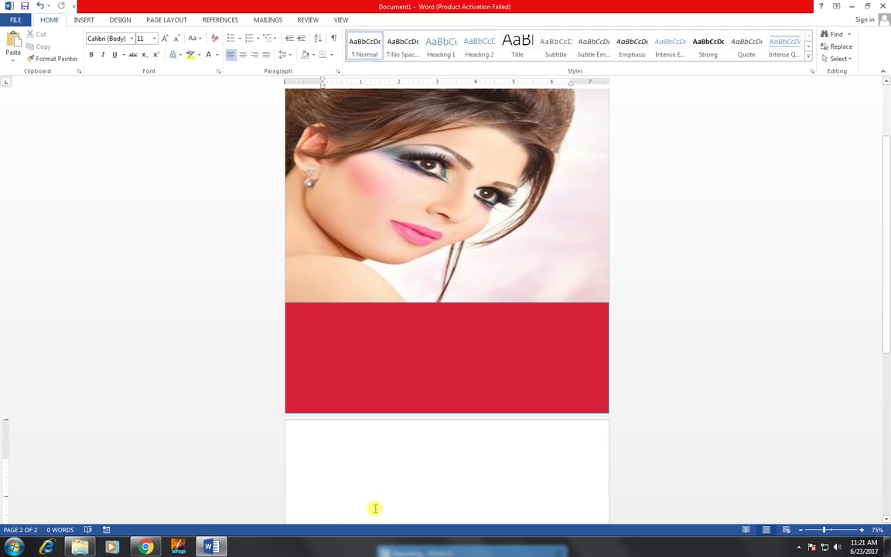
scroll(360, 472, "up", 3)
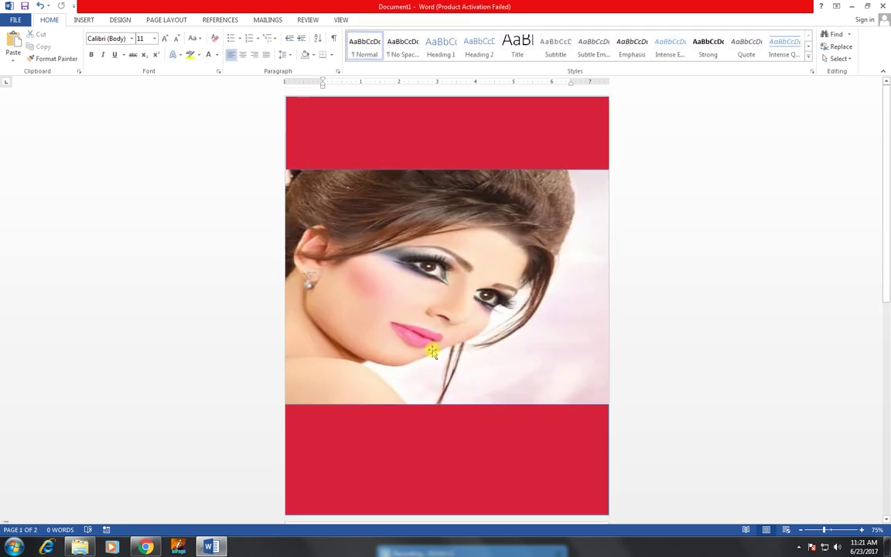
left_click(383, 155)
key("ctrl+v")
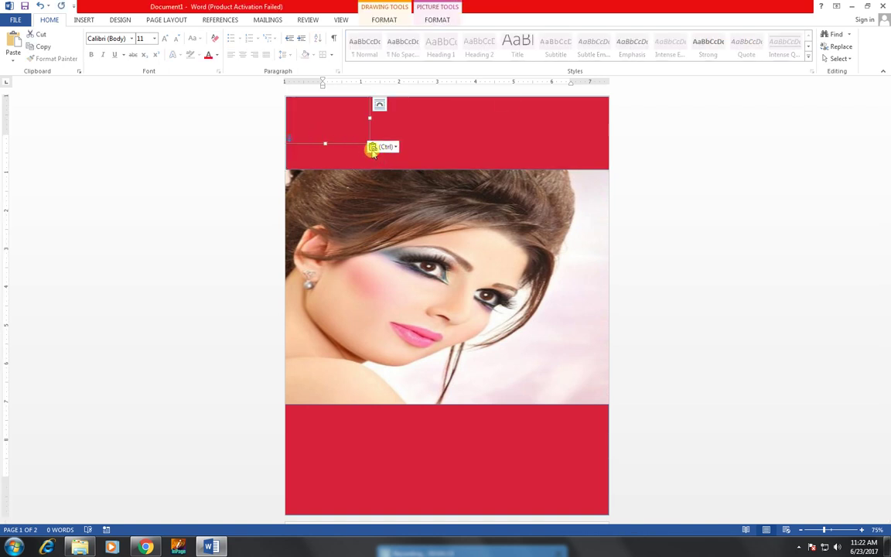
Bring the logo to the front of all layers.
left_click(438, 20)
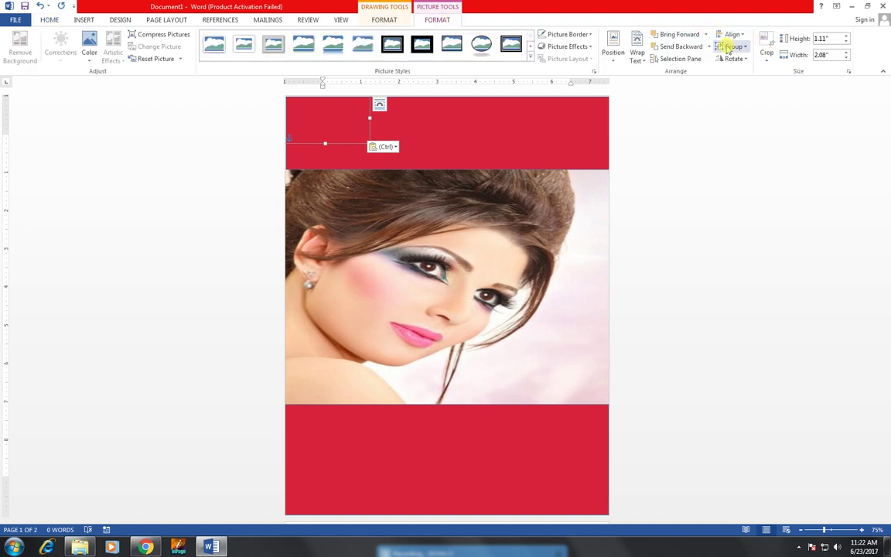
left_click(709, 47)
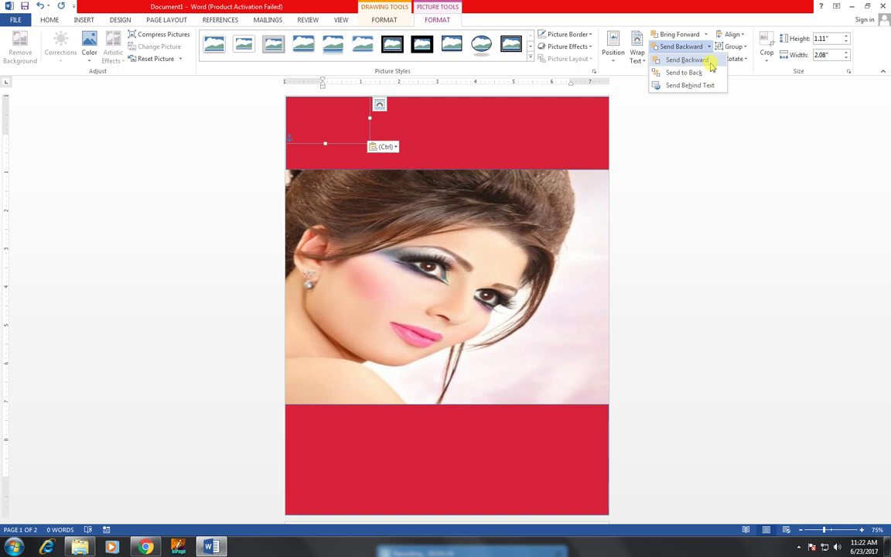
left_click(708, 34)
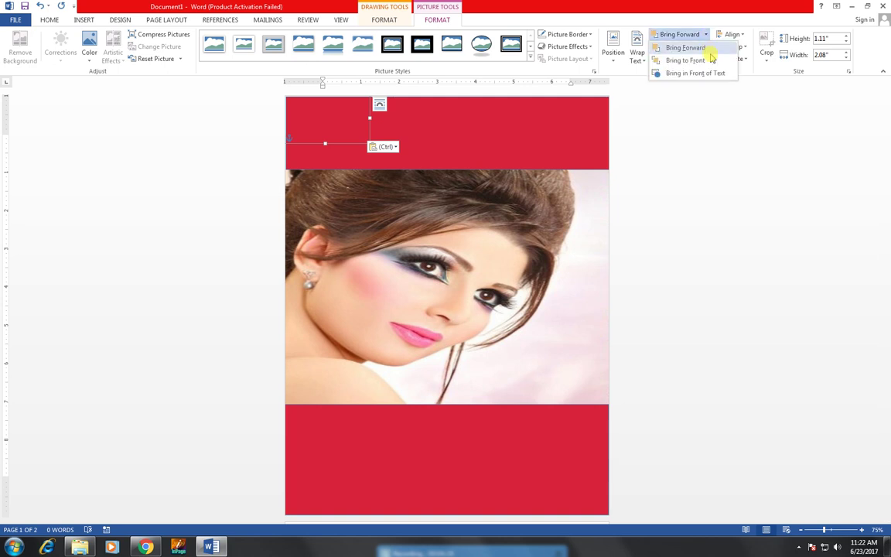
left_click(712, 59)
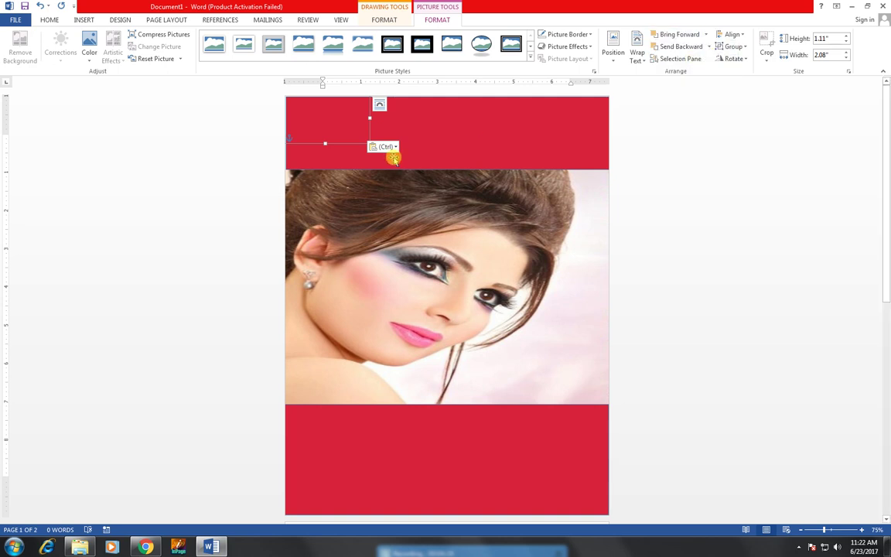
Send the top red band to the back and place the logo over the portrait's upper left.
left_click(356, 142)
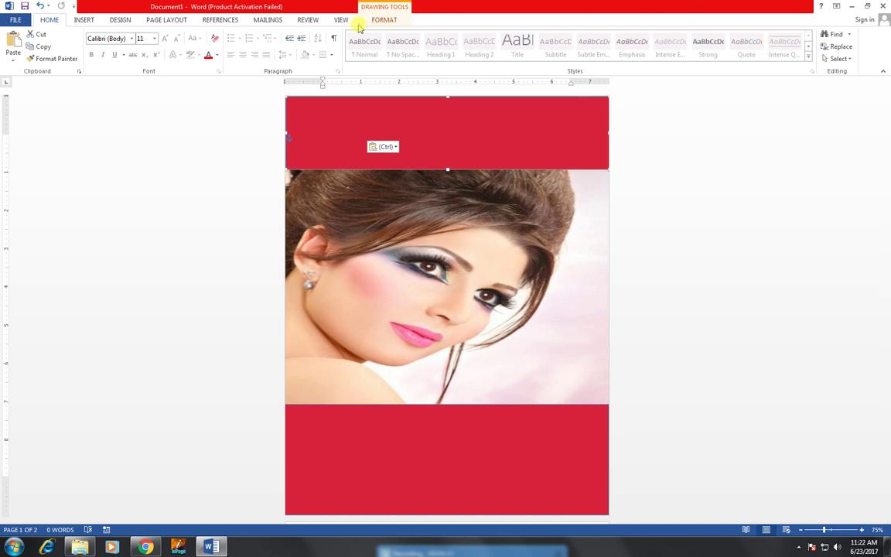
left_click(383, 20)
left_click(744, 35)
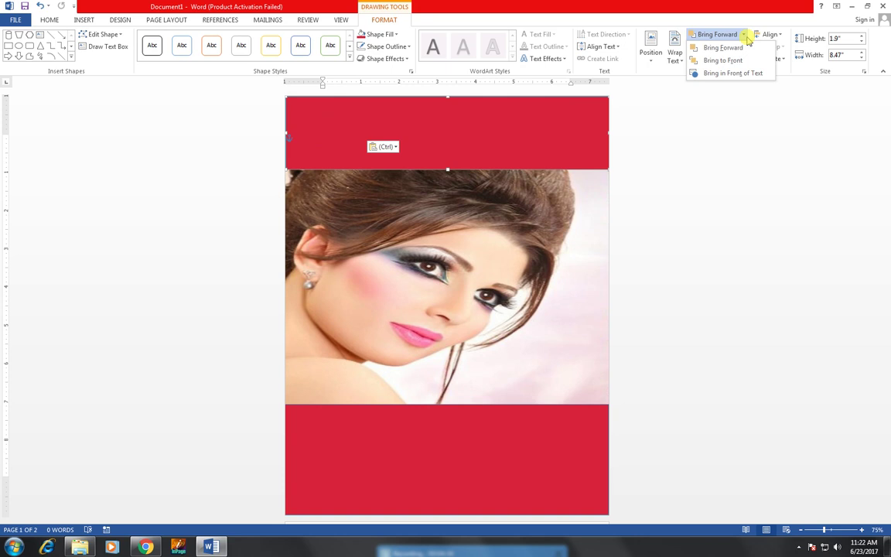
left_click(748, 35)
left_click(746, 47)
left_click(745, 61)
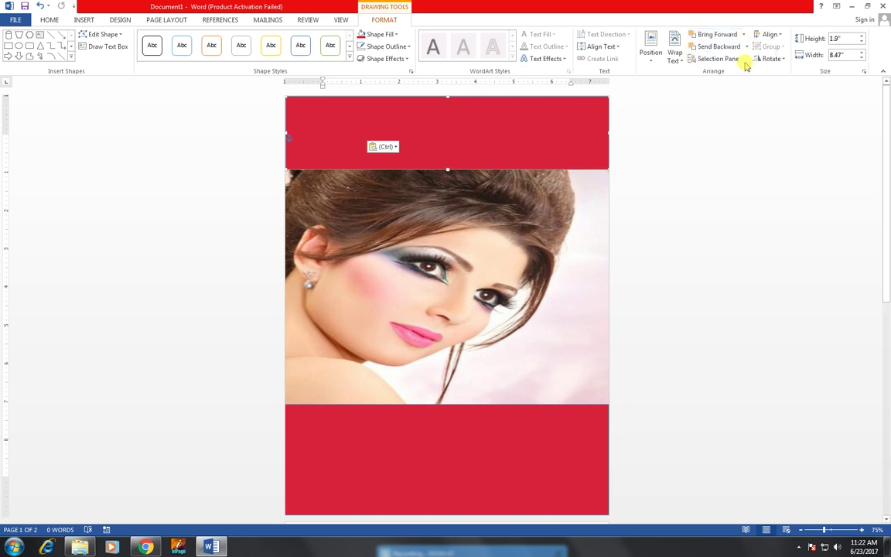
mouse_move(332, 149)
left_mouse_down()
mouse_move(342, 109)
mouse_move(352, 204)
mouse_move(356, 149)
left_mouse_up()
left_click(348, 107)
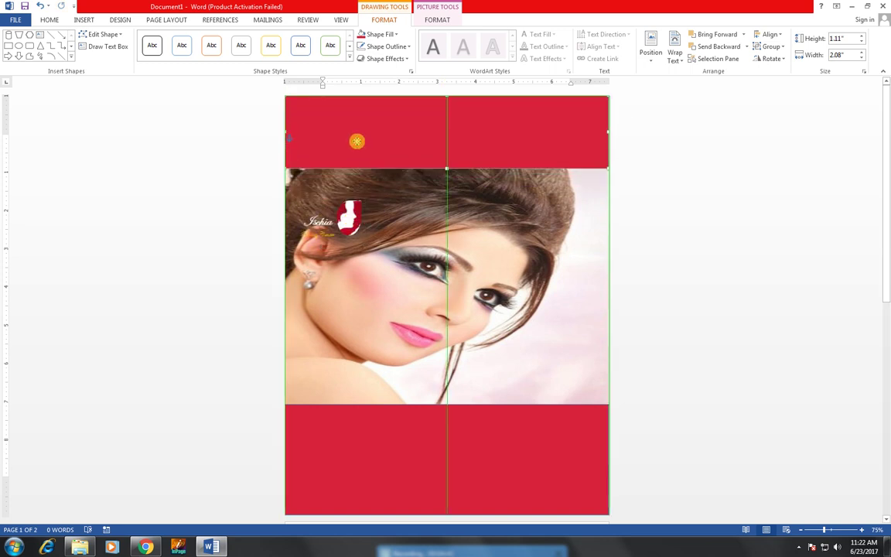
Drag the logo up toward the band and rotate its red silhouette.
left_click_drag(348, 213, 306, 139)
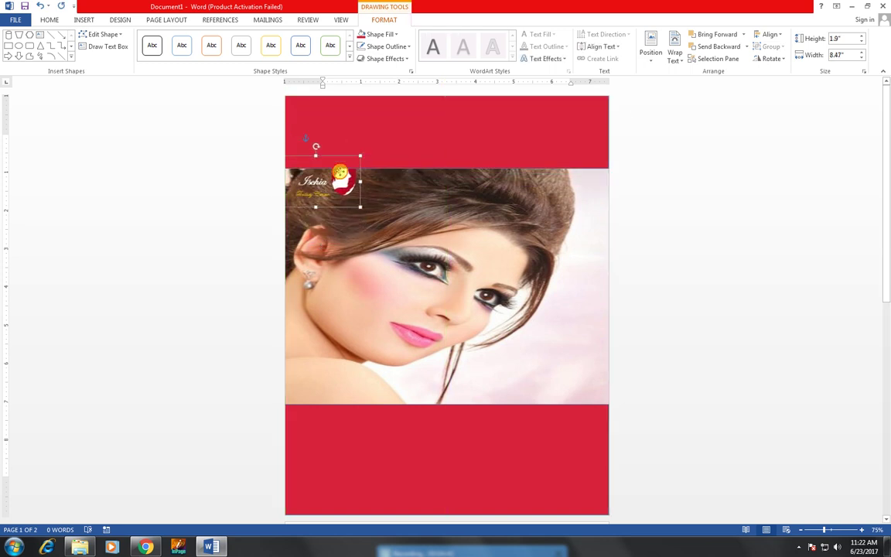
left_click_drag(340, 172, 340, 174)
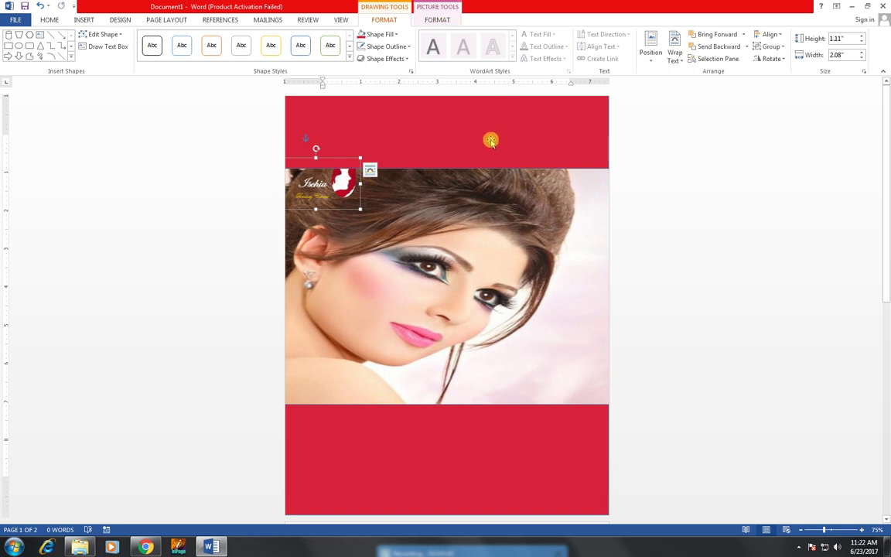
left_click(370, 169)
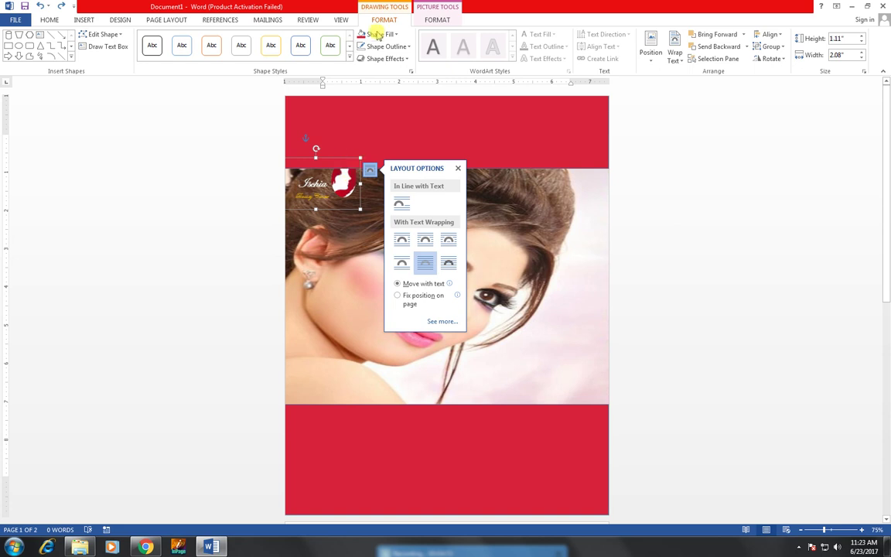
left_click(344, 194)
left_click(344, 194)
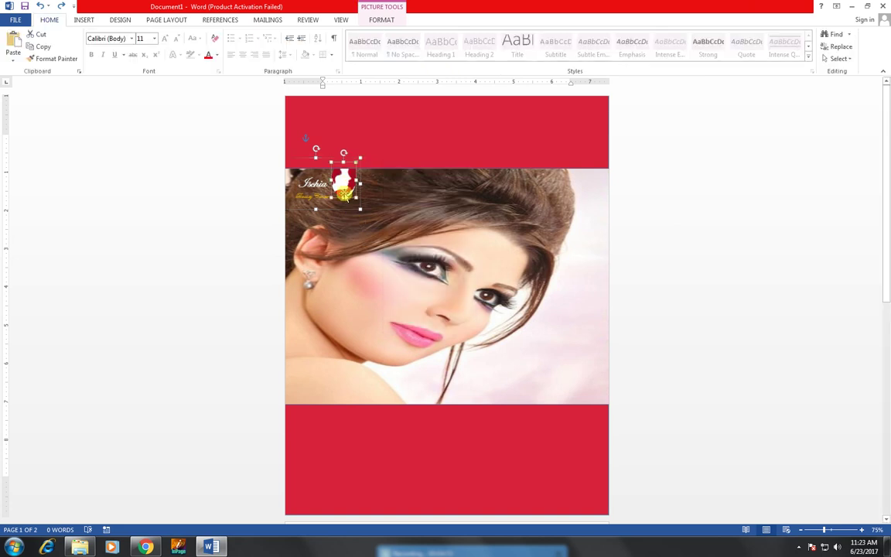
left_click(314, 191)
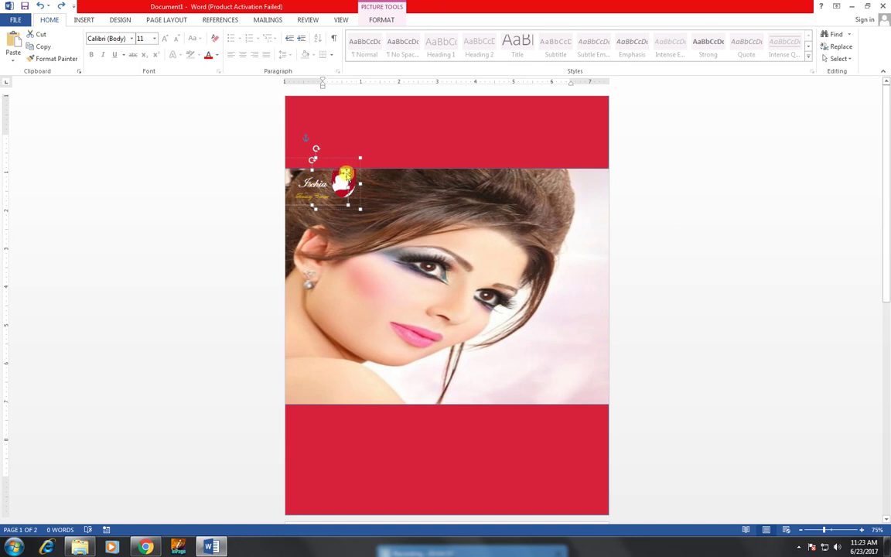
left_click(346, 185)
left_click_drag(343, 153, 312, 158)
Give the whole logo group Square wrapping and move it into the top red band.
left_click(379, 19)
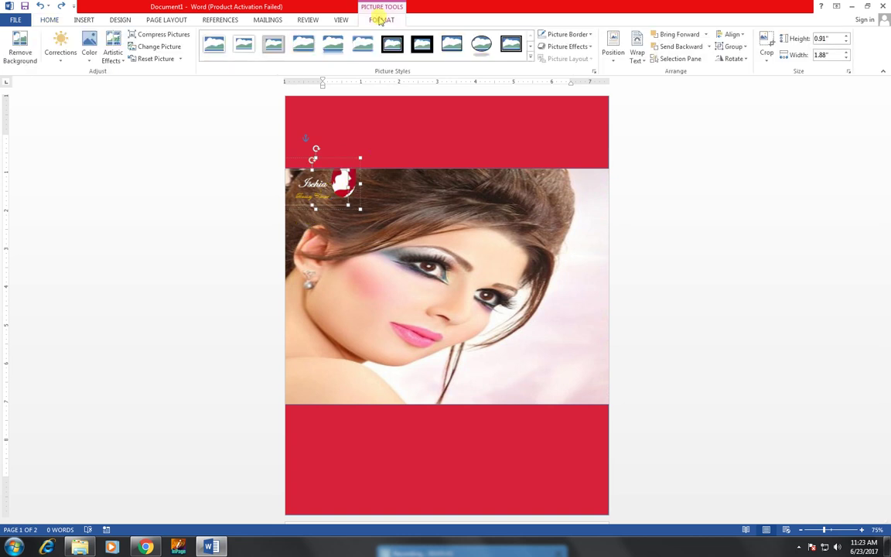
left_click(637, 50)
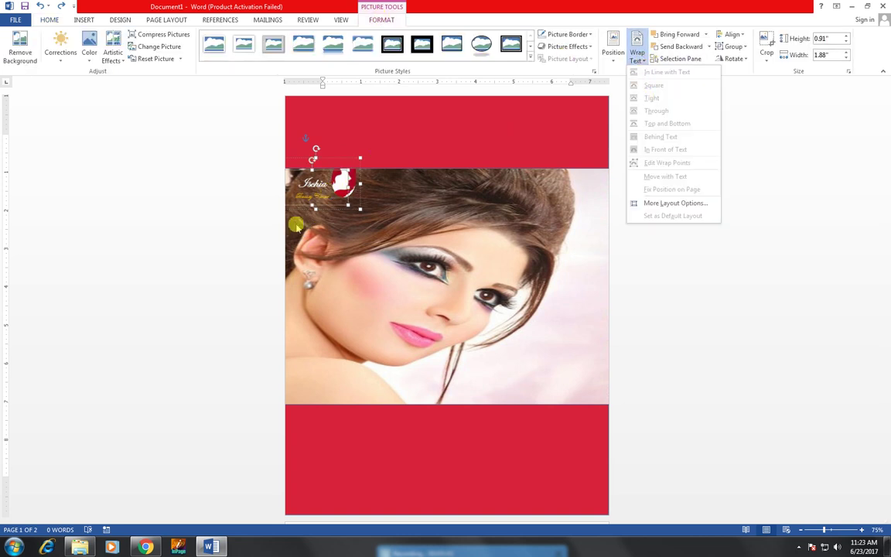
left_click(364, 140)
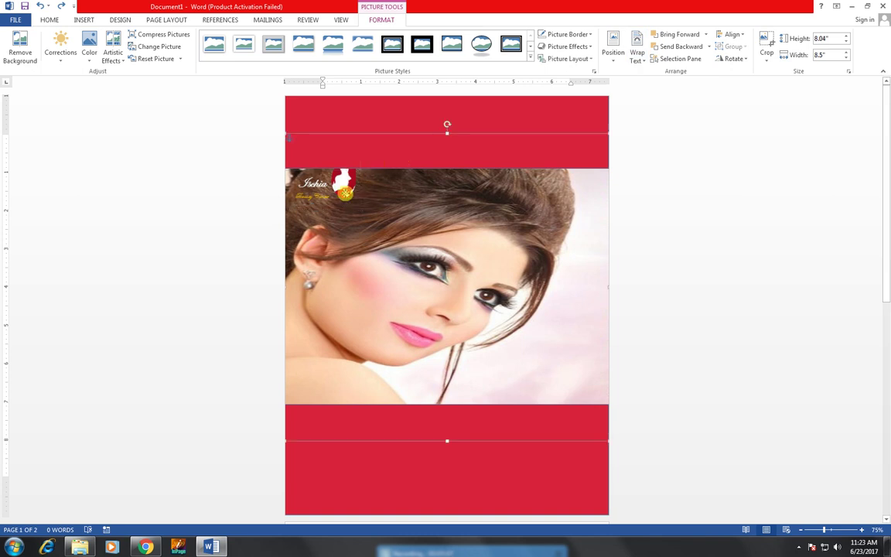
left_click(340, 183)
left_click(379, 20)
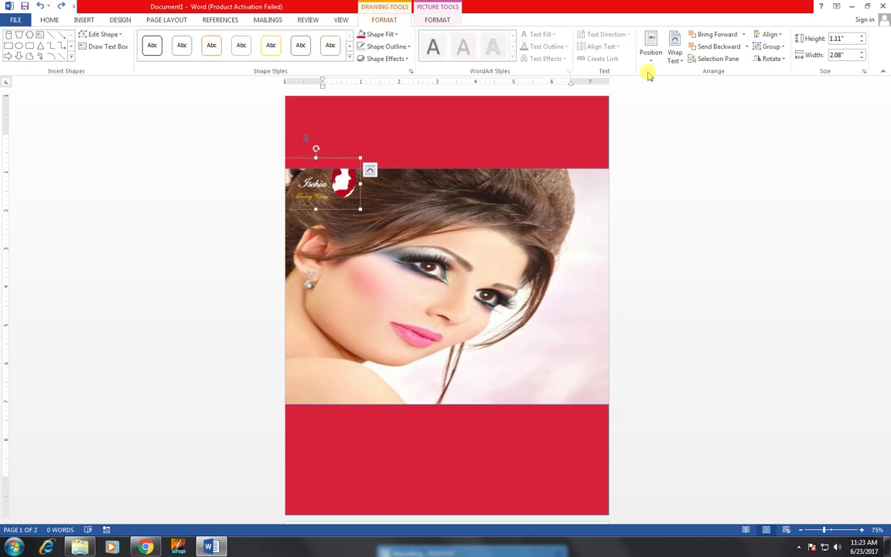
left_click(673, 56)
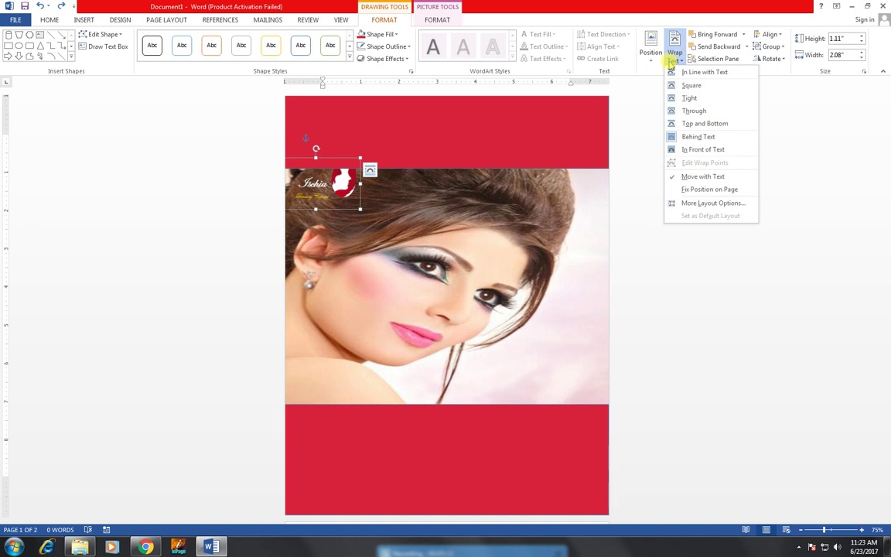
left_click(685, 89)
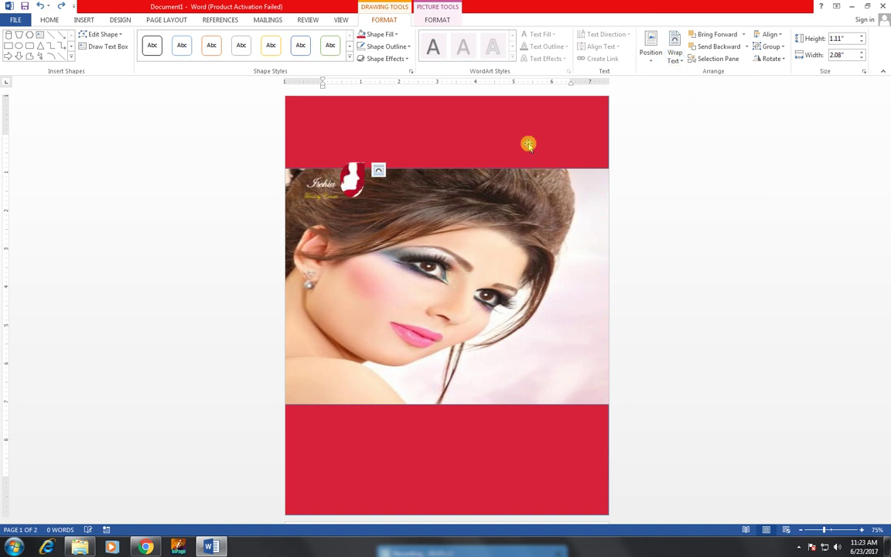
left_click_drag(353, 161, 354, 109)
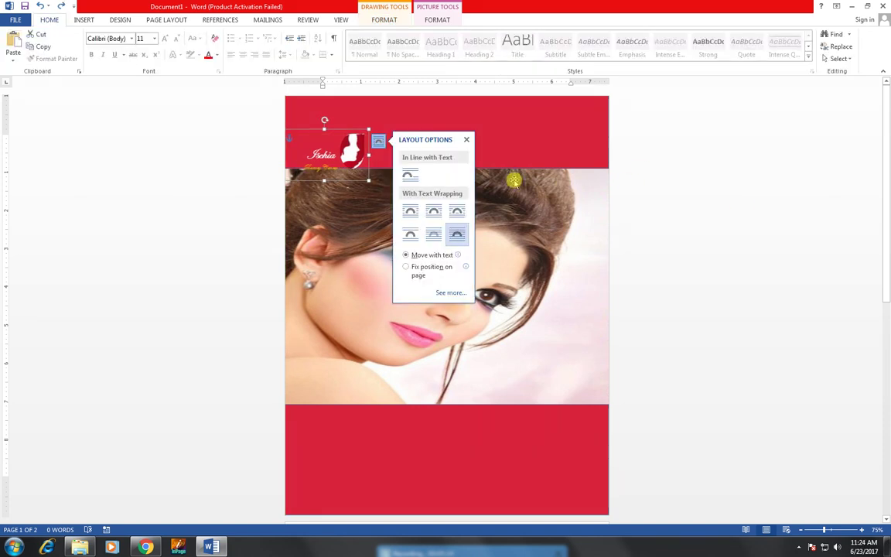
mouse_move(361, 117)
left_mouse_down()
mouse_move(361, 132)
mouse_move(397, 99)
left_mouse_up()
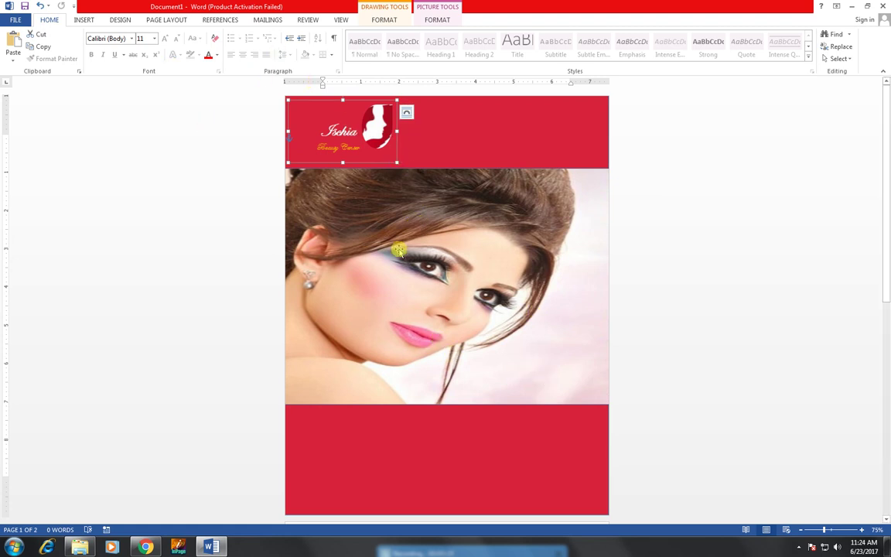
Insert the yellow roses picture onto the page.
left_click(81, 21)
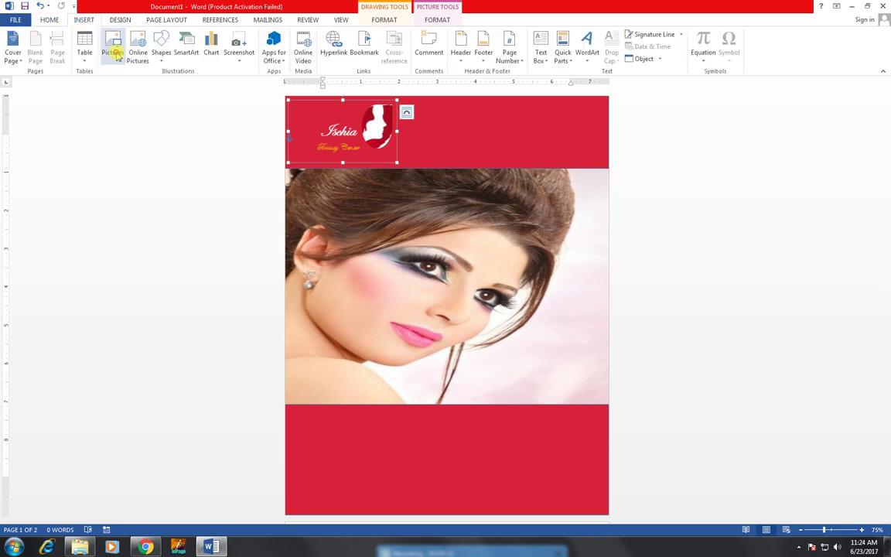
left_click(113, 52)
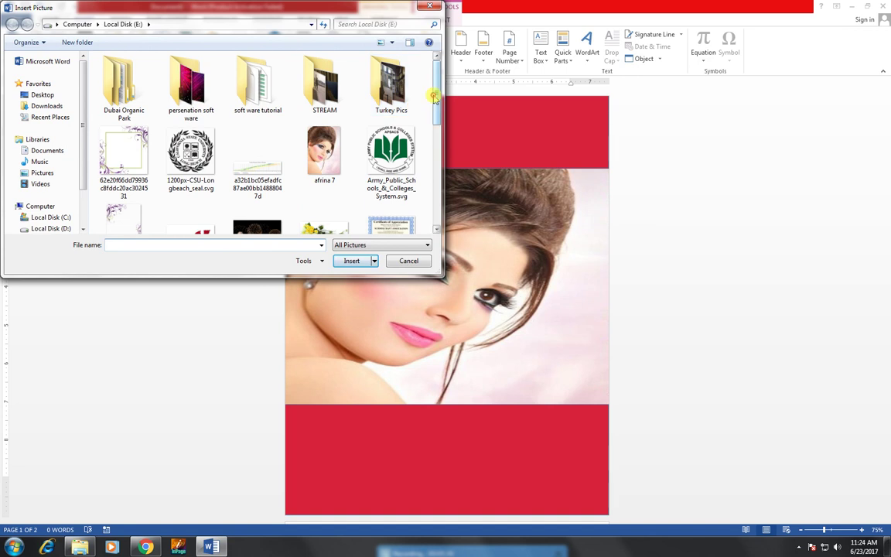
left_click_drag(435, 97, 437, 175)
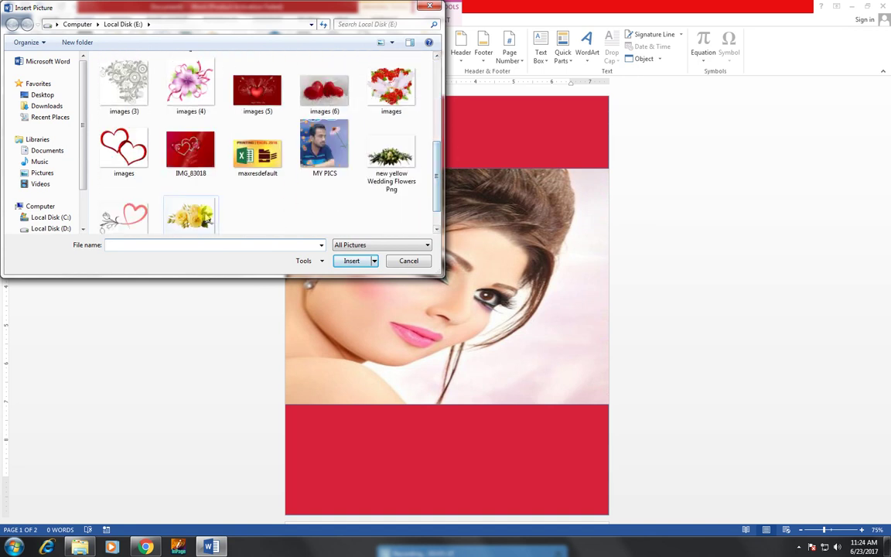
left_click(189, 219)
left_click(352, 261)
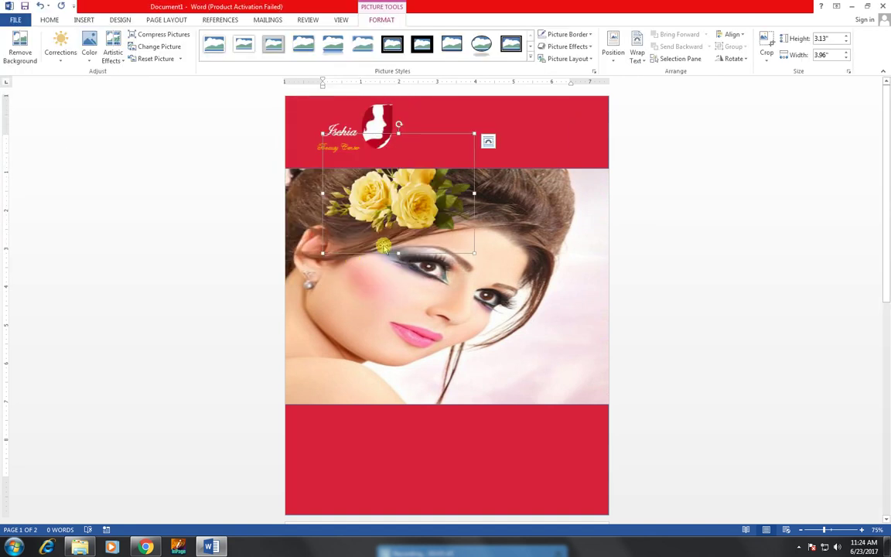
mouse_move(384, 246)
left_mouse_down()
mouse_move(415, 264)
mouse_move(408, 222)
left_mouse_up()
Give the roses Square wrapping and size them to 4.18" by 5.53" over the portrait's lower left.
left_click(647, 61)
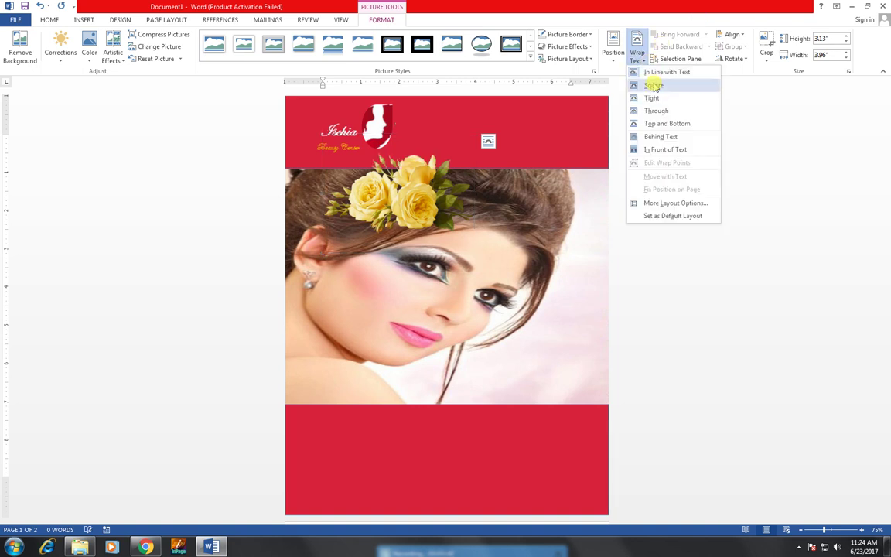
left_click(654, 87)
left_click_drag(381, 180, 364, 363)
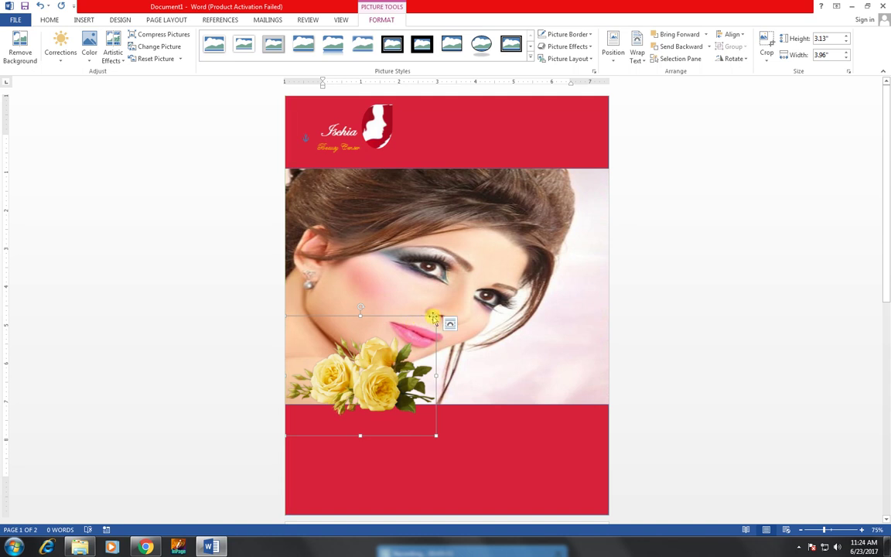
left_click_drag(439, 310, 465, 298)
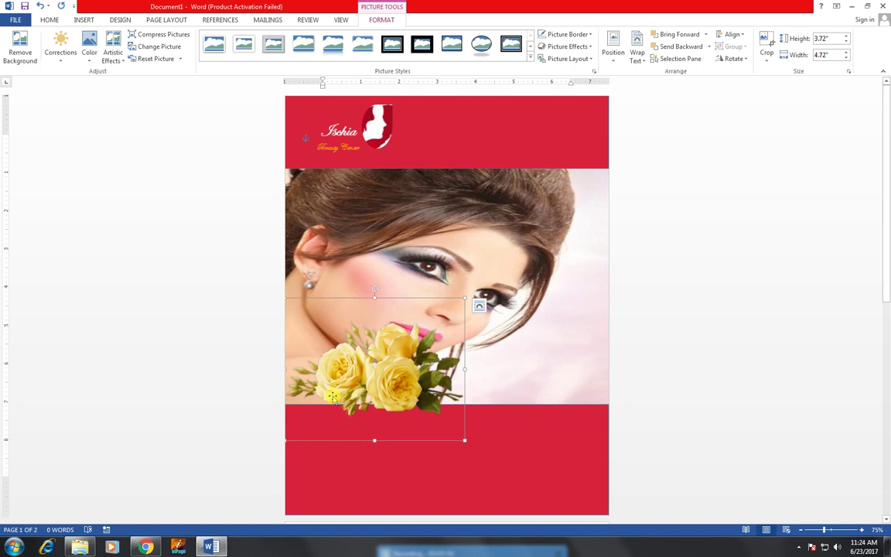
left_click_drag(335, 349, 335, 331)
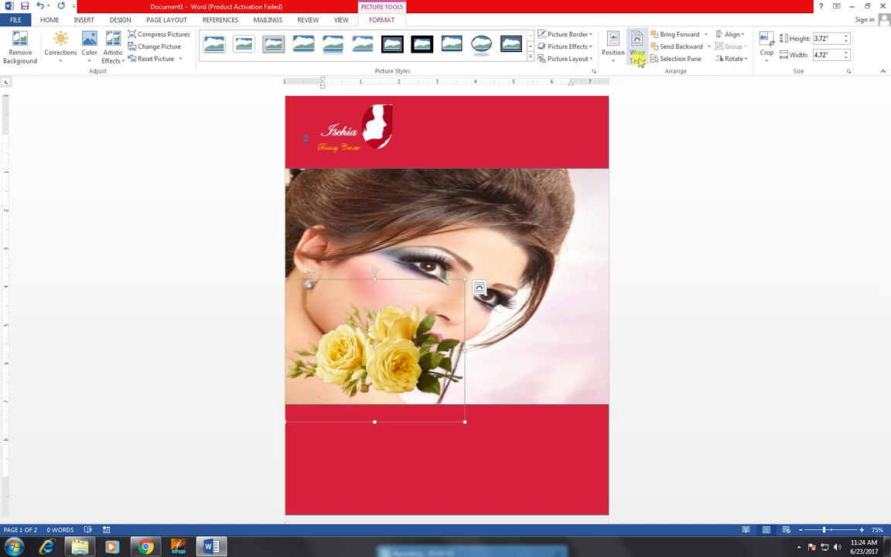
left_click(479, 287)
mouse_move(321, 316)
left_mouse_down()
mouse_move(270, 335)
mouse_move(296, 373)
left_mouse_up()
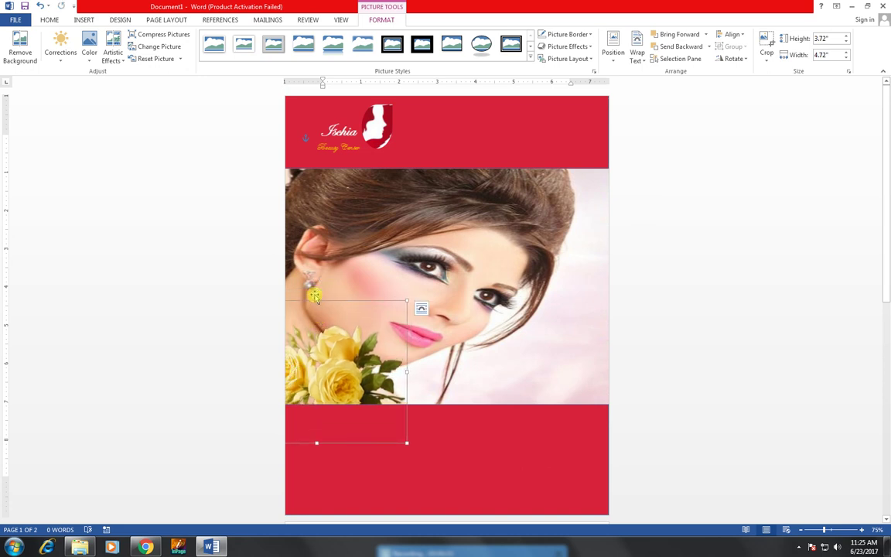
left_click_drag(316, 301, 317, 283)
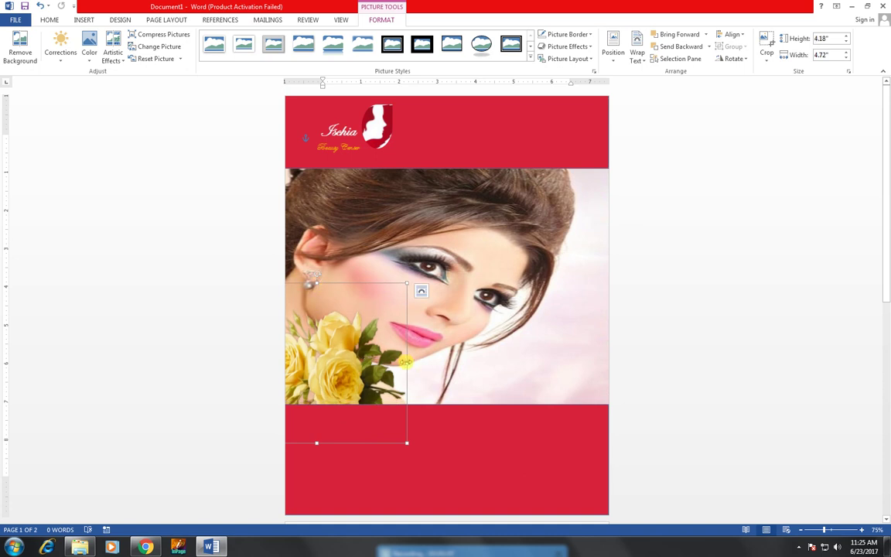
mouse_move(418, 364)
left_mouse_down()
mouse_move(571, 380)
mouse_move(361, 377)
mouse_move(382, 392)
left_mouse_up()
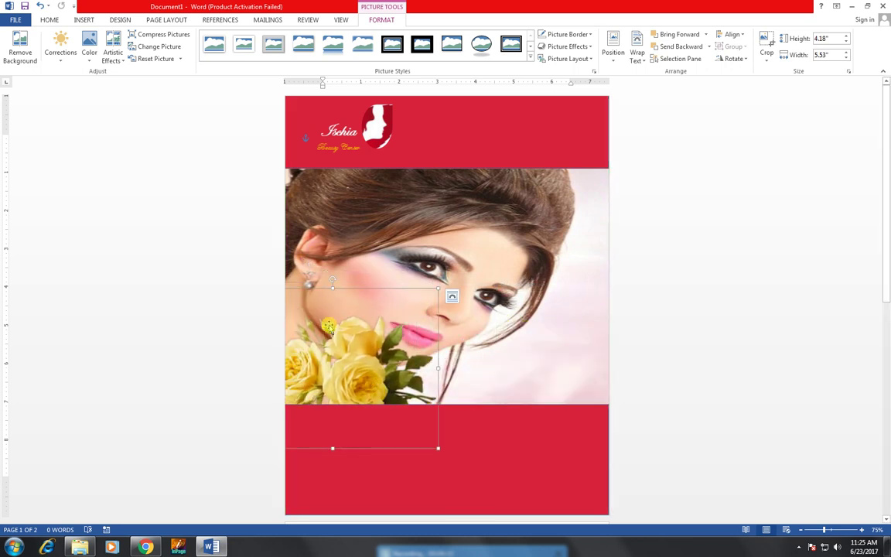
left_click_drag(333, 289, 333, 298)
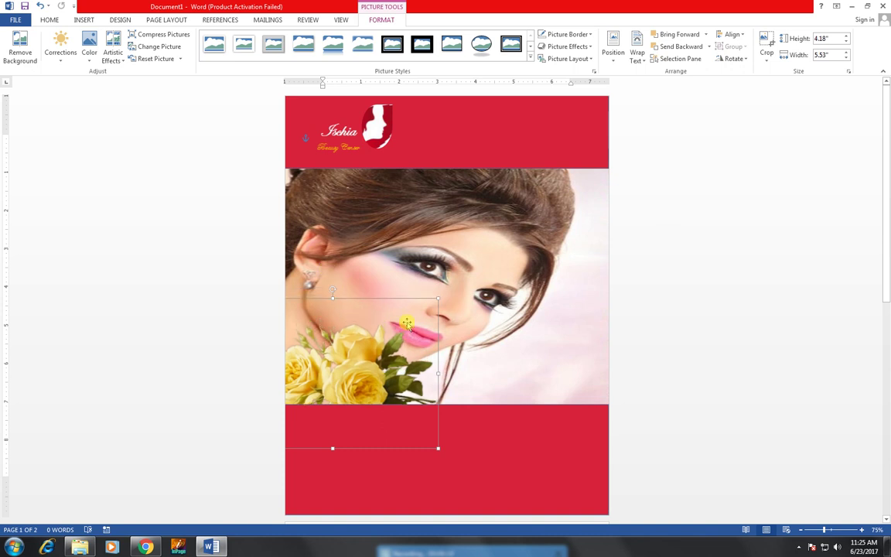
left_click(84, 19)
Insert Abstract-Flower-Free-PNG-Image from the Desktop folder.
left_click(103, 42)
left_click(43, 95)
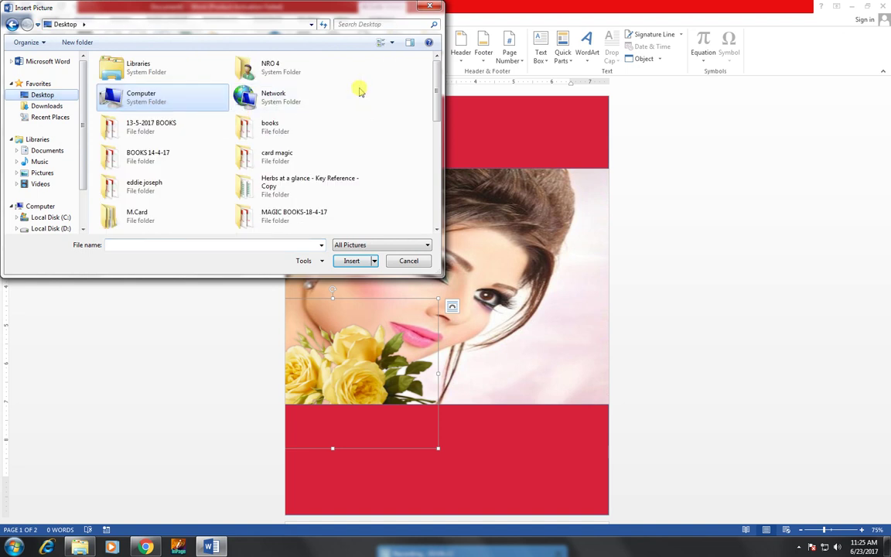
left_click_drag(438, 116, 441, 219)
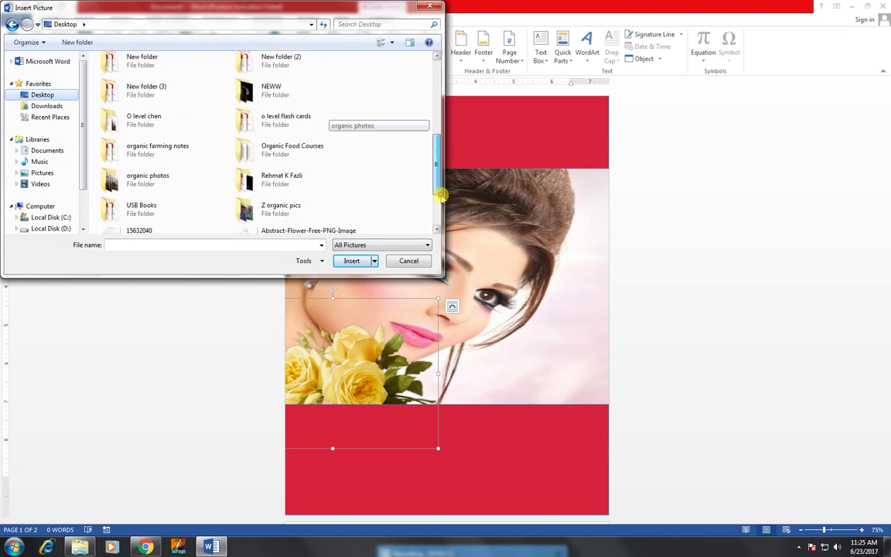
left_click(245, 168)
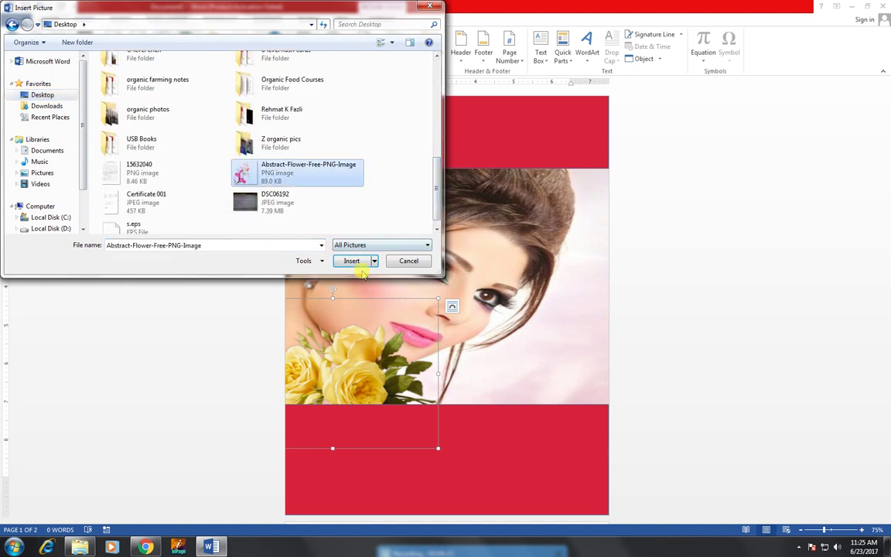
left_click(352, 262)
left_click(472, 314)
Set the 5.9" floral picture to Behind Text over the portrait's right edge.
left_click(637, 54)
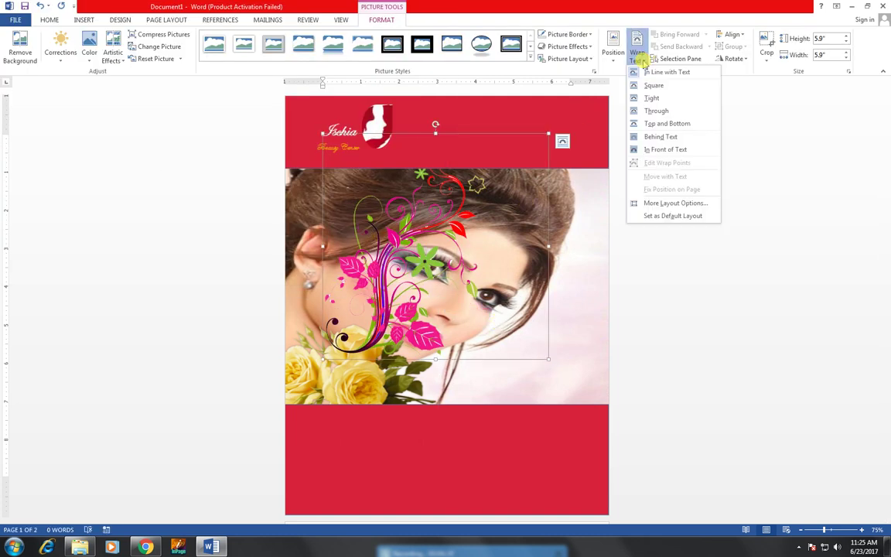
left_click(670, 125)
left_click_drag(541, 267, 608, 342)
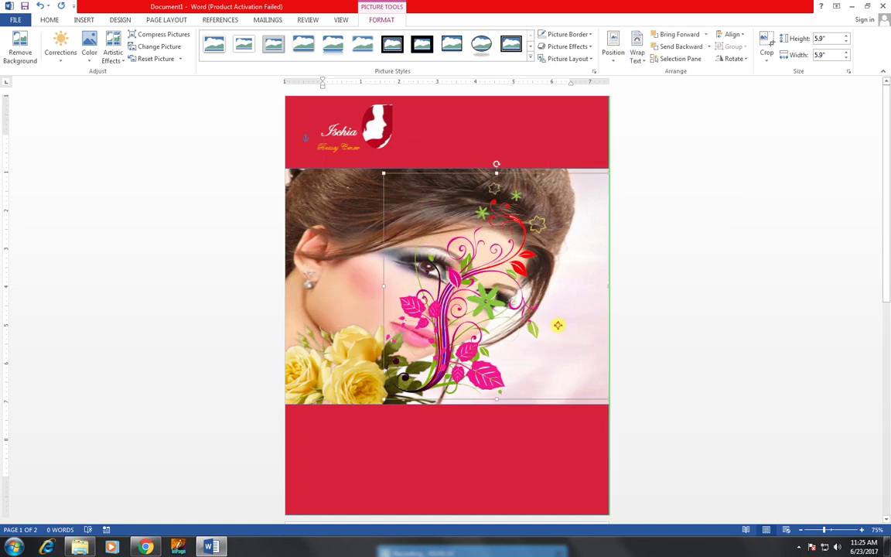
left_click(638, 52)
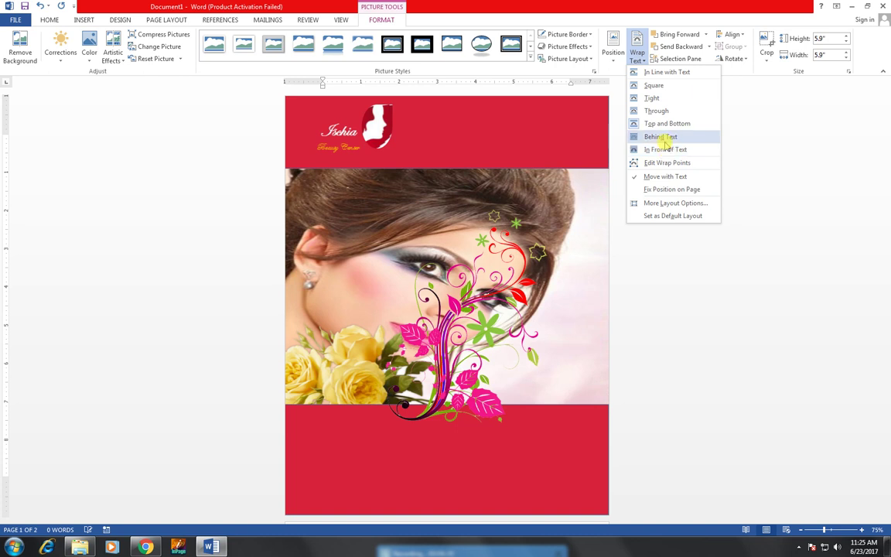
left_click(661, 137)
mouse_move(379, 315)
left_mouse_down()
mouse_move(507, 305)
mouse_move(475, 306)
left_mouse_up()
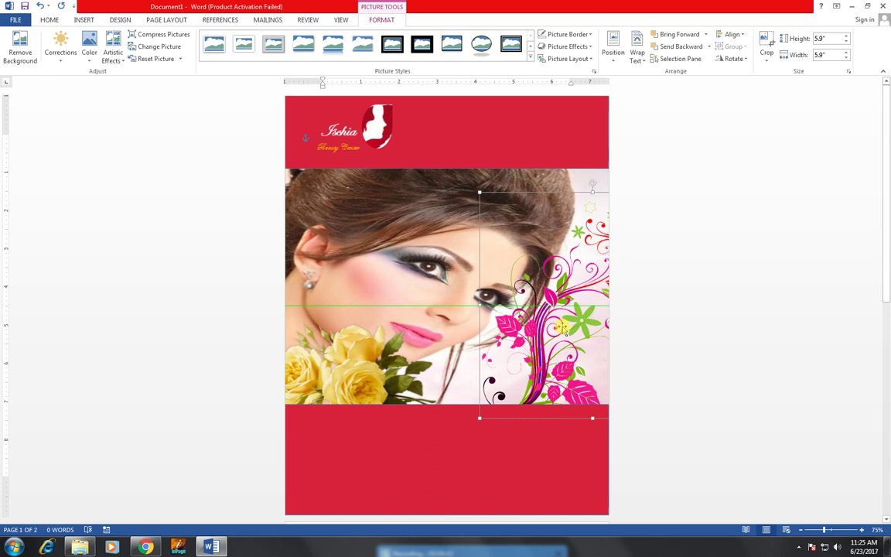
Flip the floral overlay horizontally and shrink it to 3.93" tall in the portrait's lower right.
left_click(741, 61)
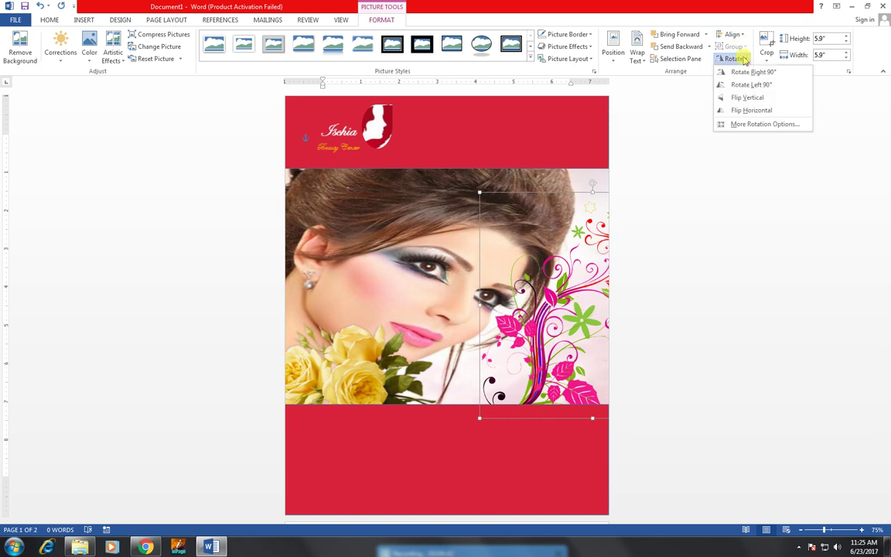
left_click(750, 111)
left_click_drag(531, 253, 465, 253)
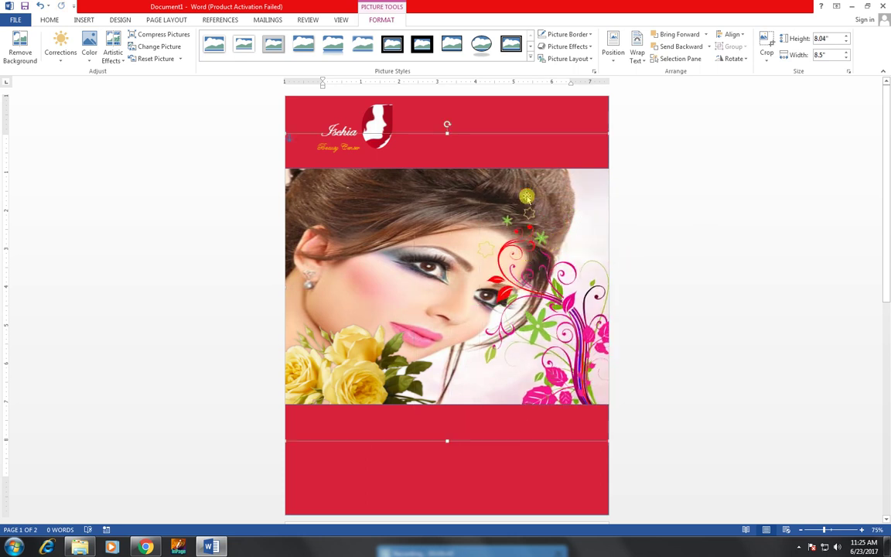
left_click_drag(527, 200, 527, 273)
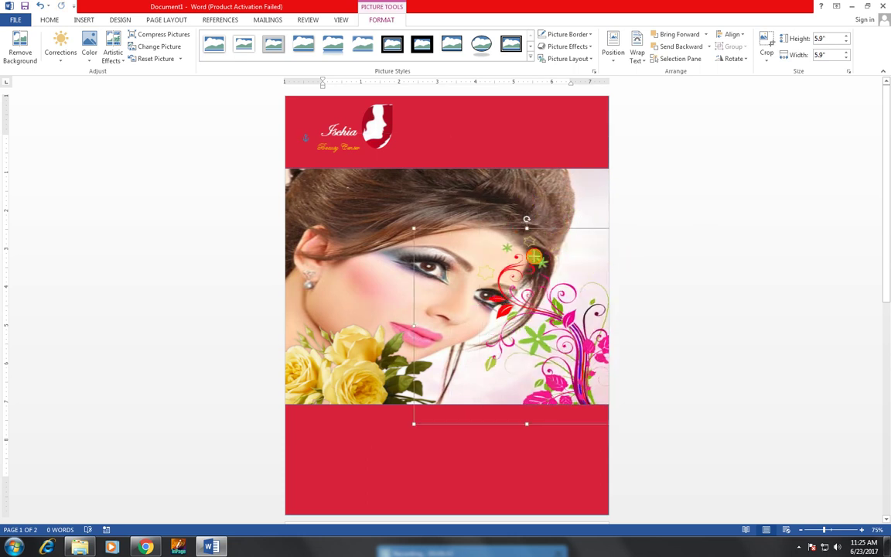
mouse_move(564, 336)
left_mouse_down()
mouse_move(562, 292)
mouse_move(601, 334)
mouse_move(594, 351)
left_mouse_up()
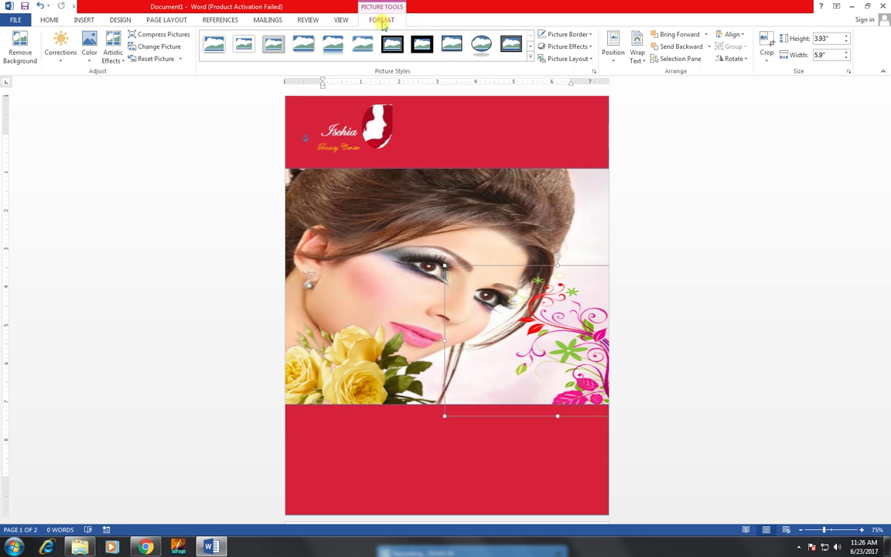
Give the floral overlay a pale, washed-out artistic effect.
left_click(113, 60)
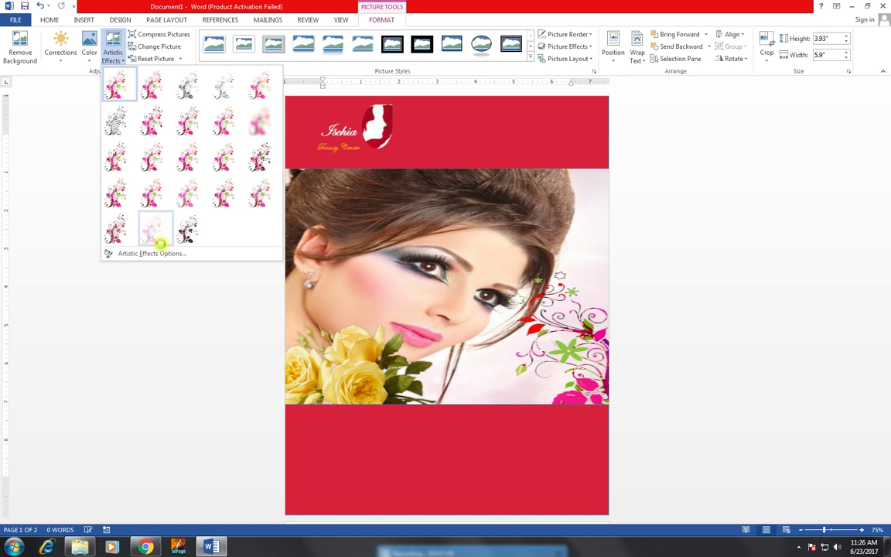
left_click(153, 234)
left_click(466, 318)
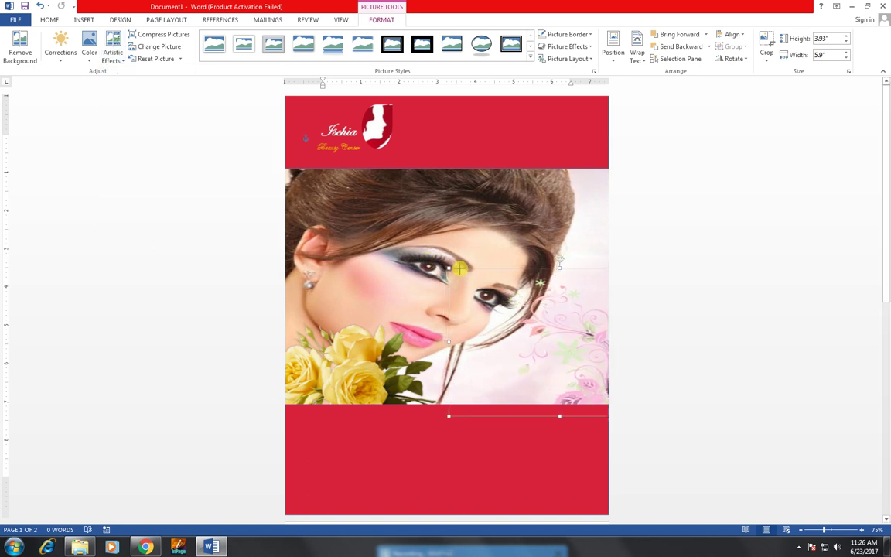
left_click(396, 108)
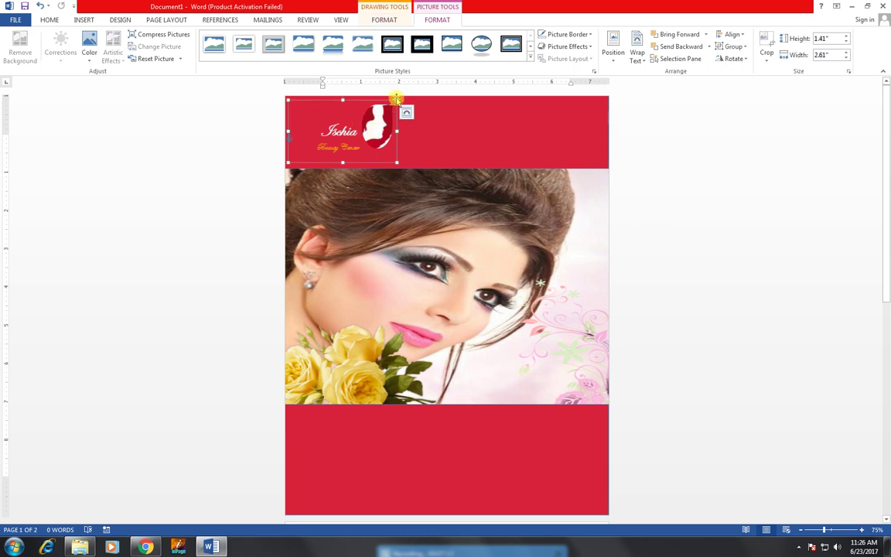
Enlarge the Ischia logo in the header by dragging its handles.
mouse_move(343, 164)
left_mouse_down()
mouse_move(346, 183)
mouse_move(348, 166)
mouse_move(385, 138)
left_mouse_up()
left_click_drag(407, 99, 422, 95)
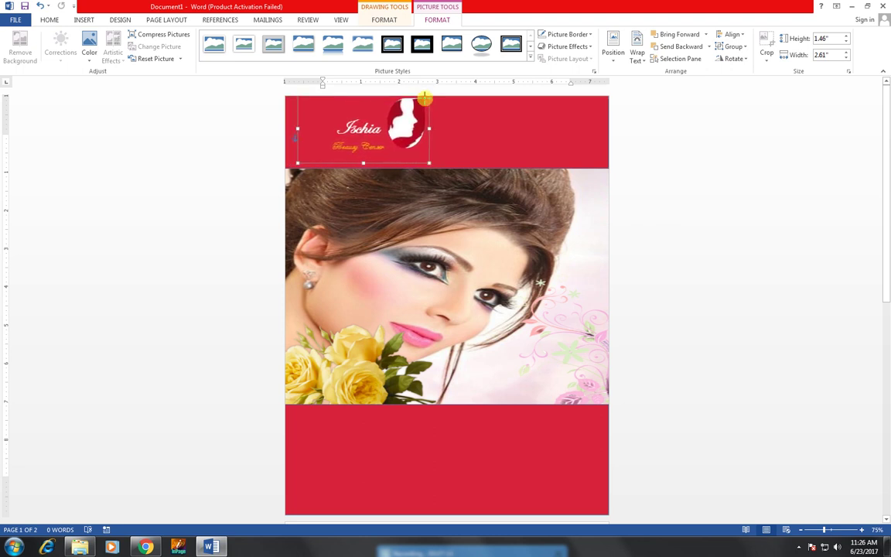
left_click_drag(410, 130, 396, 133)
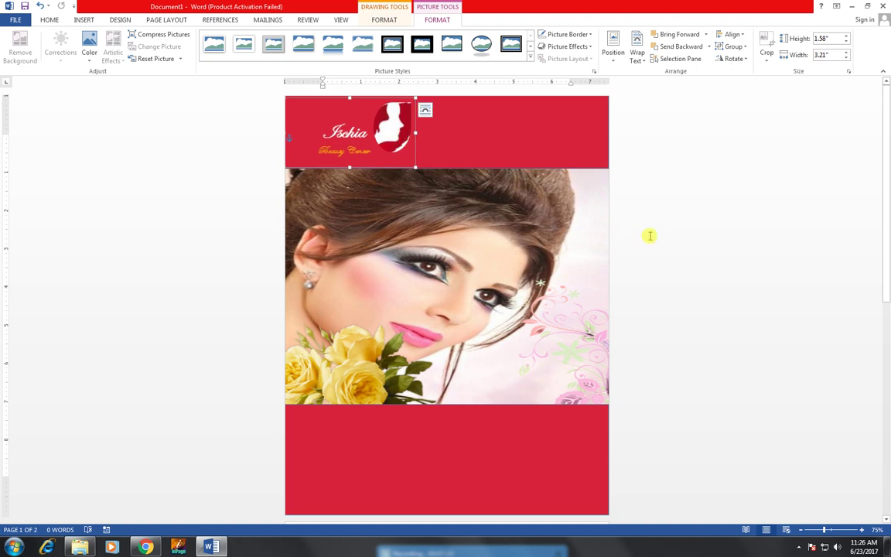
Give the top red band an outer shadow and widen it slightly to the right.
left_click(487, 134)
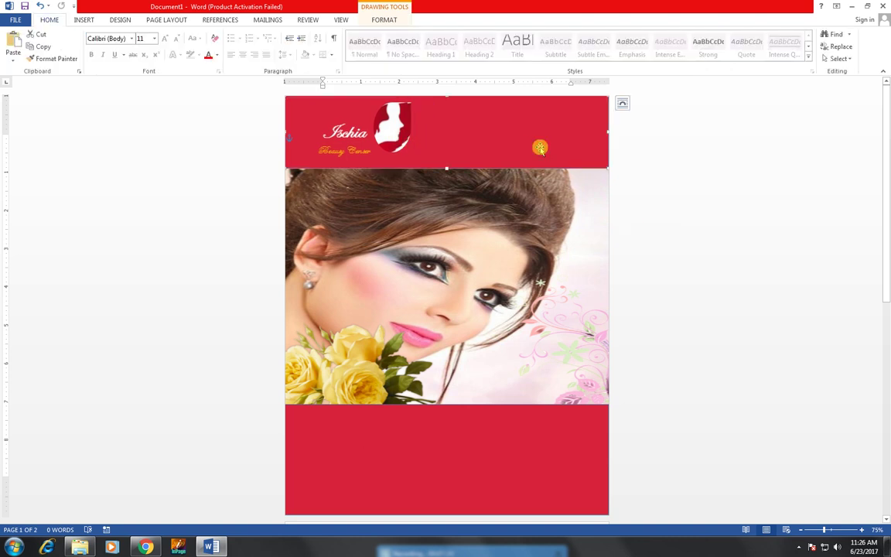
left_click(384, 19)
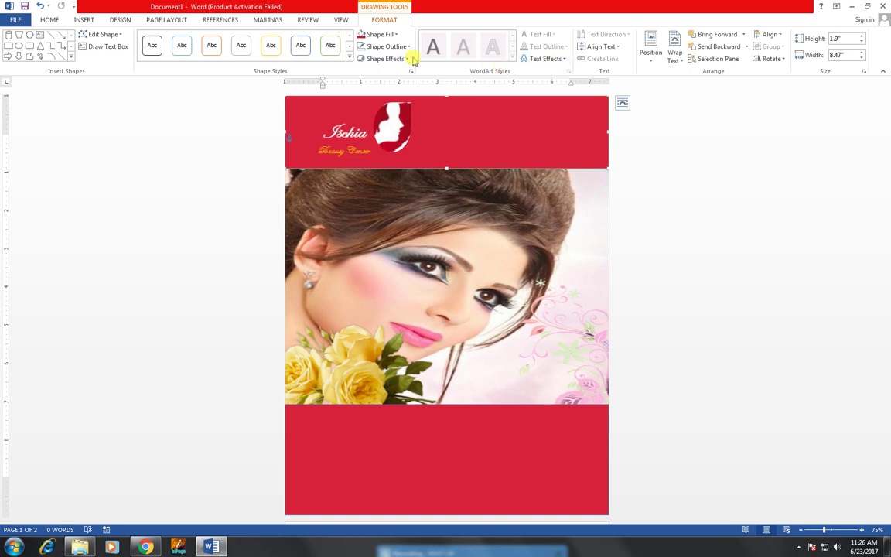
left_click(402, 59)
mouse_move(393, 101)
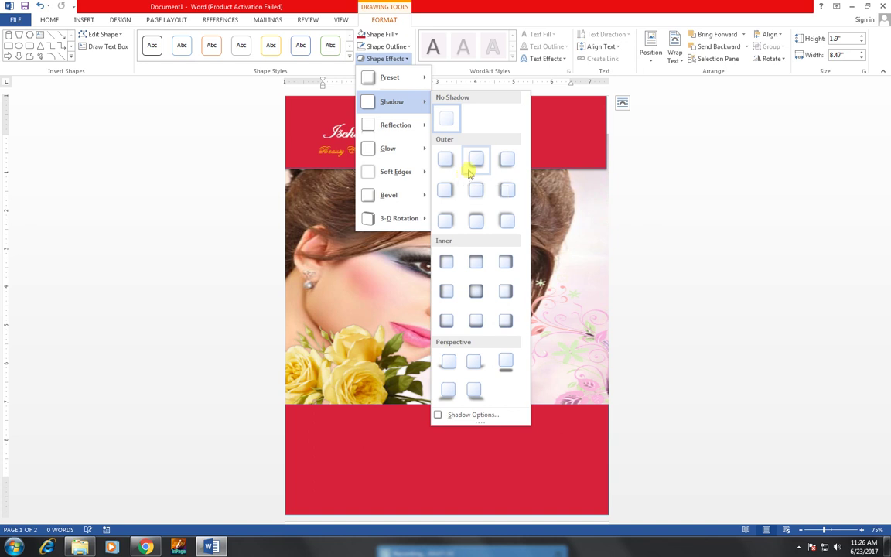
left_click(470, 166)
left_click_drag(607, 132, 612, 132)
Give the bottom red band an outer shadow as well.
left_click(458, 471)
left_click(400, 48)
left_click(397, 58)
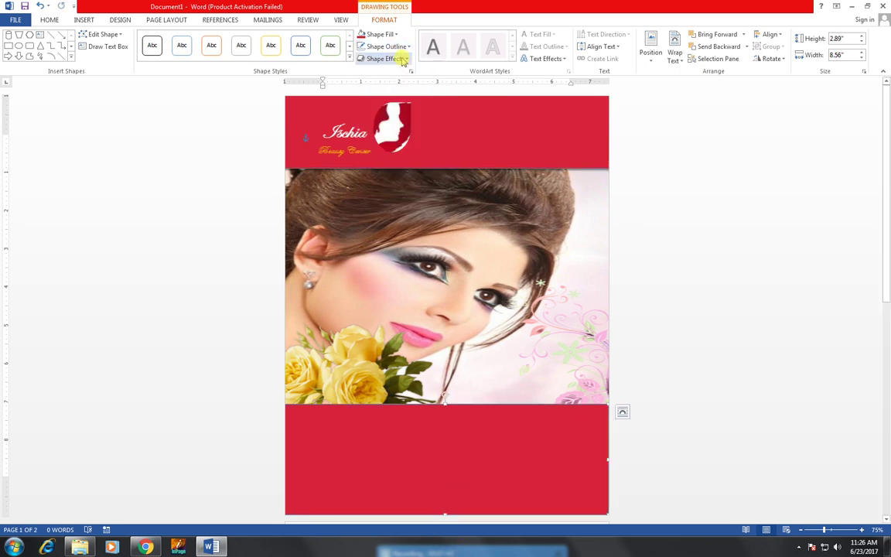
left_click(397, 59)
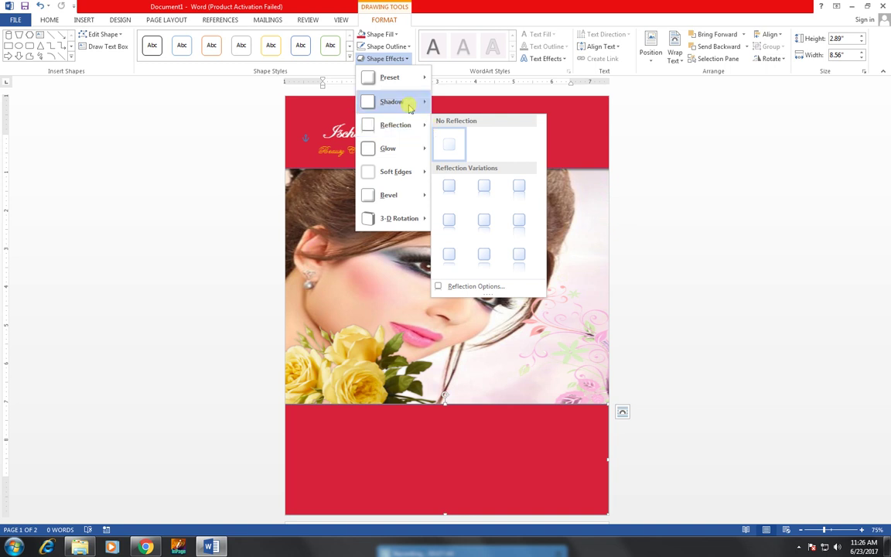
mouse_move(391, 101)
left_click(474, 161)
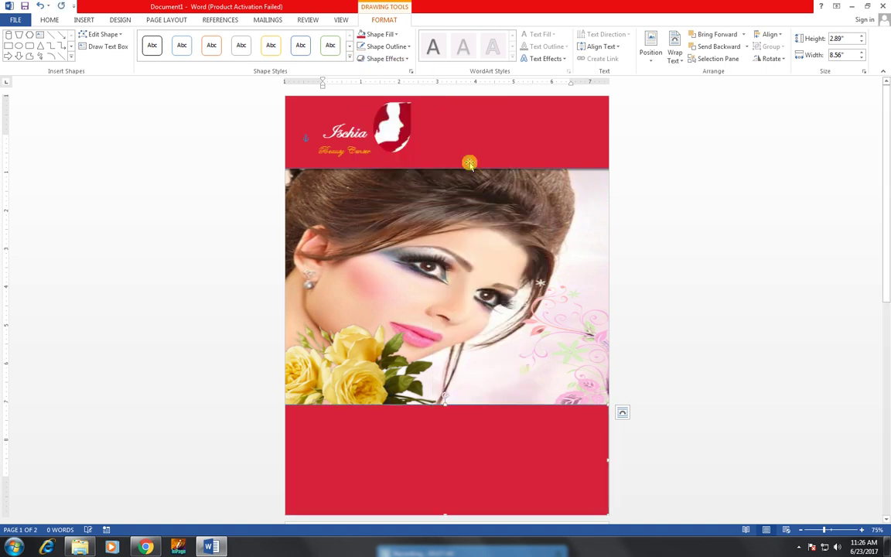
left_click(680, 308)
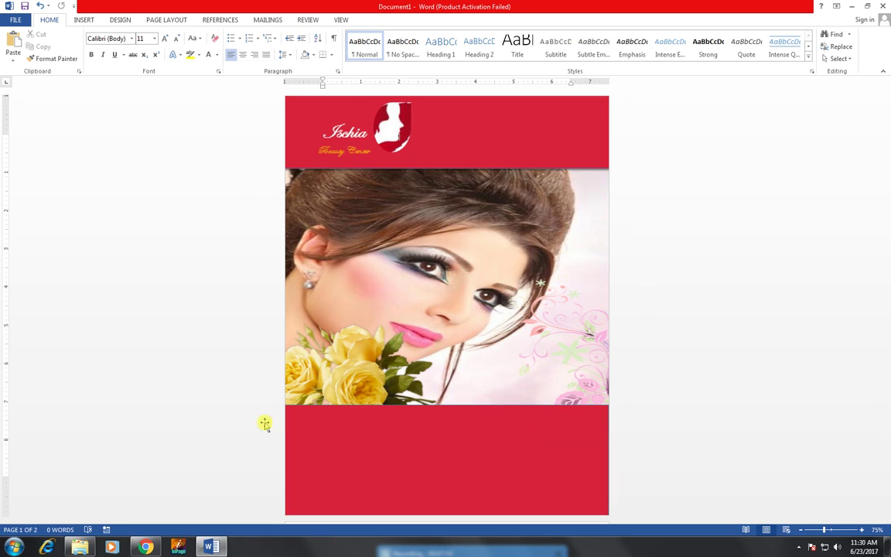
Draw a rectangle over the portrait's lower right and add caption text inside it.
left_click(80, 20)
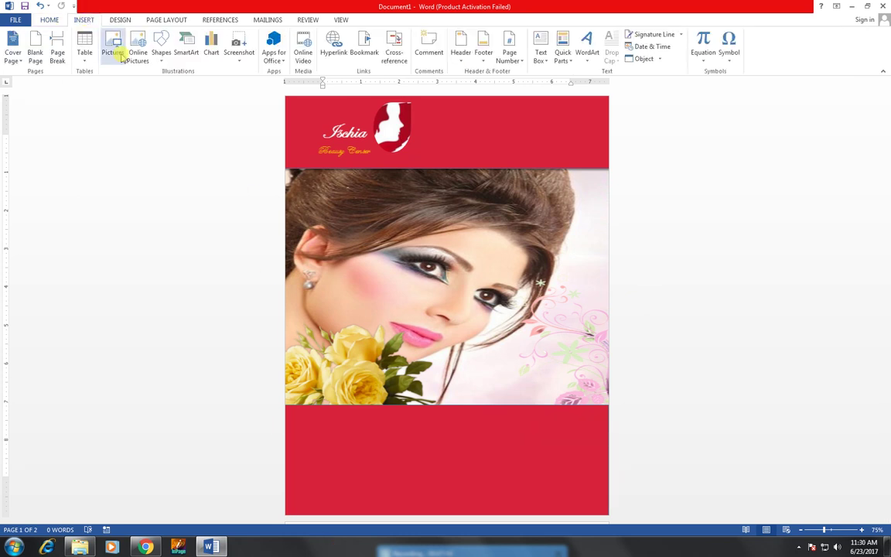
left_click(162, 54)
left_click(203, 83)
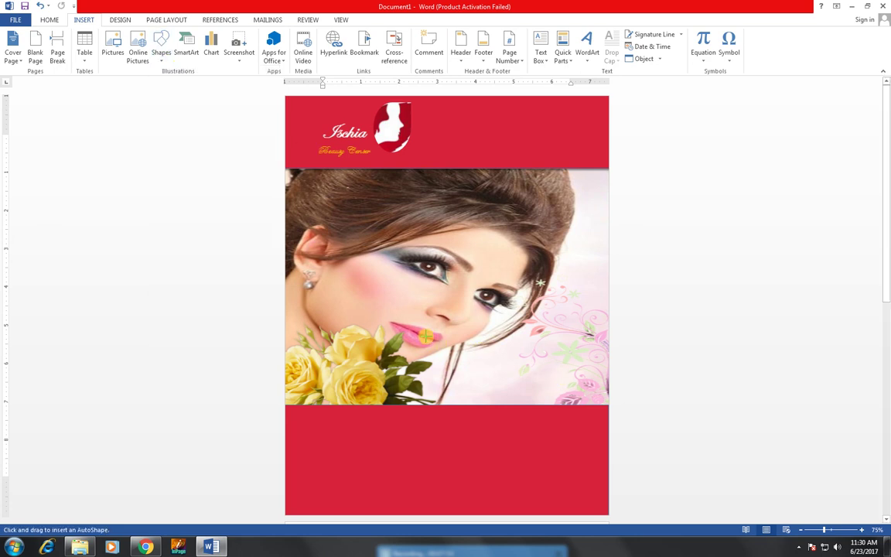
left_click_drag(426, 335, 545, 392)
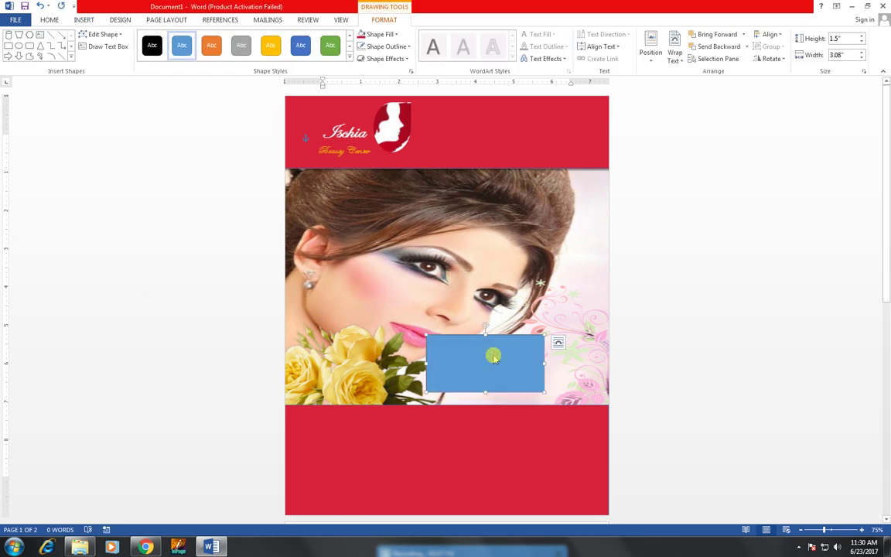
right_click(494, 359)
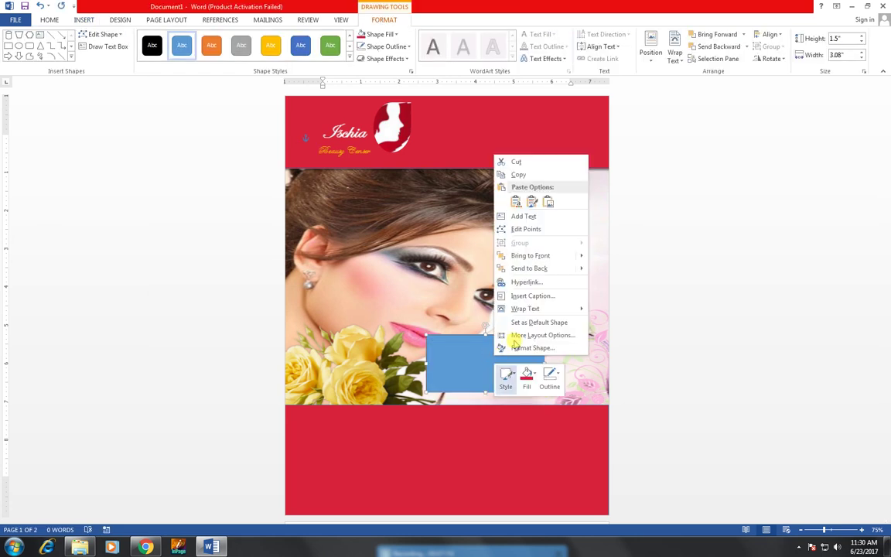
left_click(534, 217)
type("Experience the")
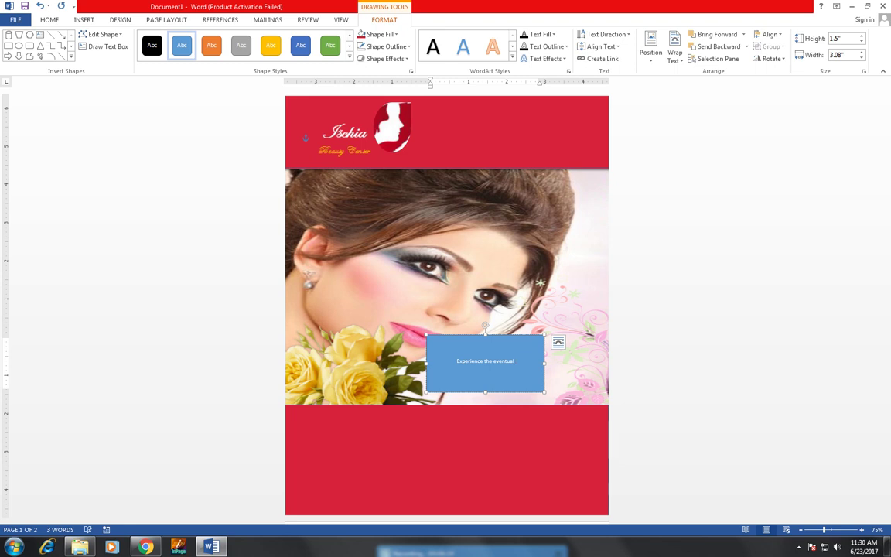
Break the caption onto separate lines and set the box to No Fill.
key("Return")
key("Return")
left_click(385, 34)
left_click(398, 150)
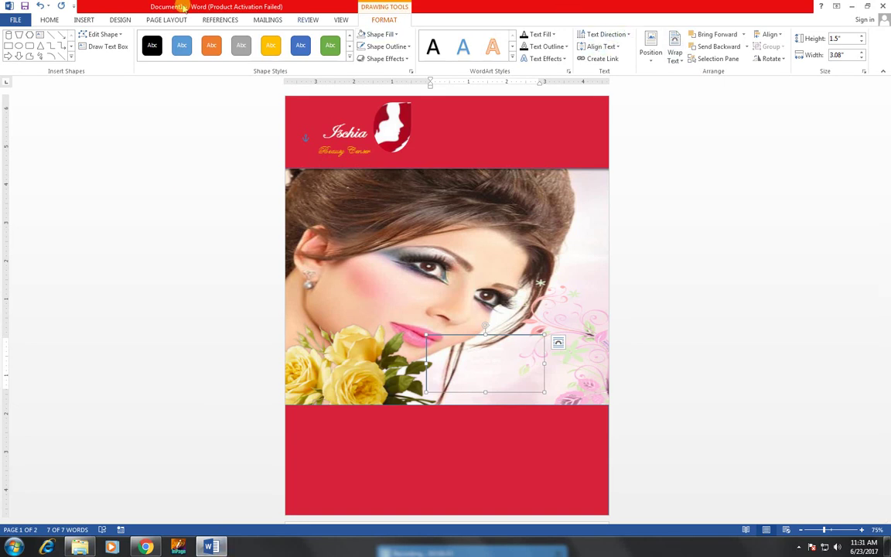
Apply the No Spacing style to the three caption lines and colour them dark blue.
left_click(45, 20)
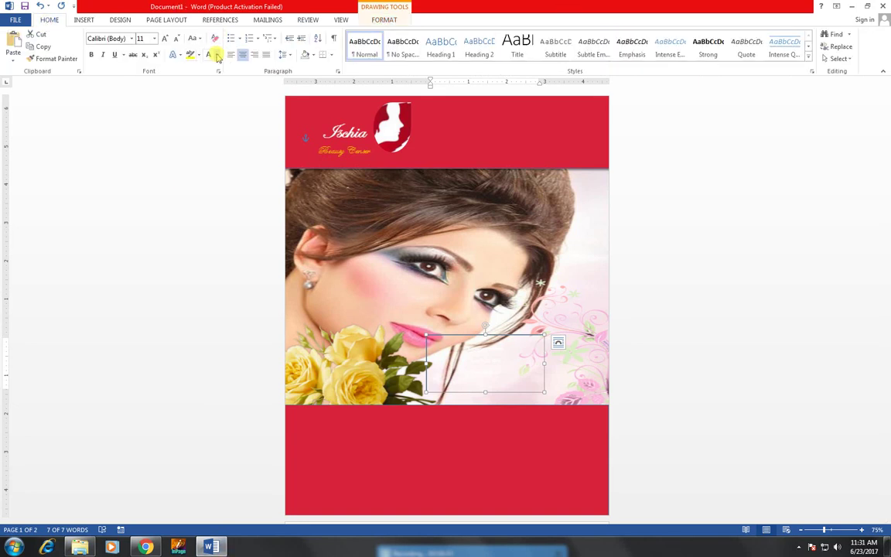
left_click(218, 55)
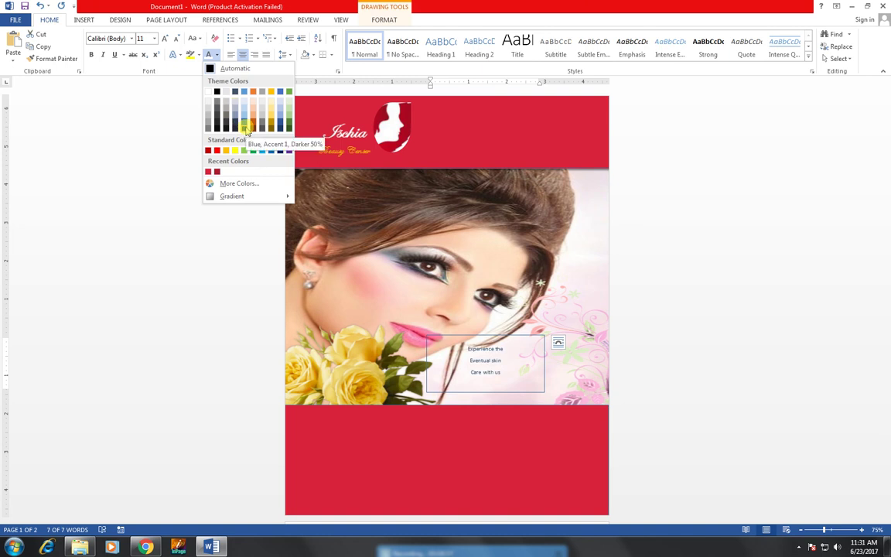
left_click(245, 127)
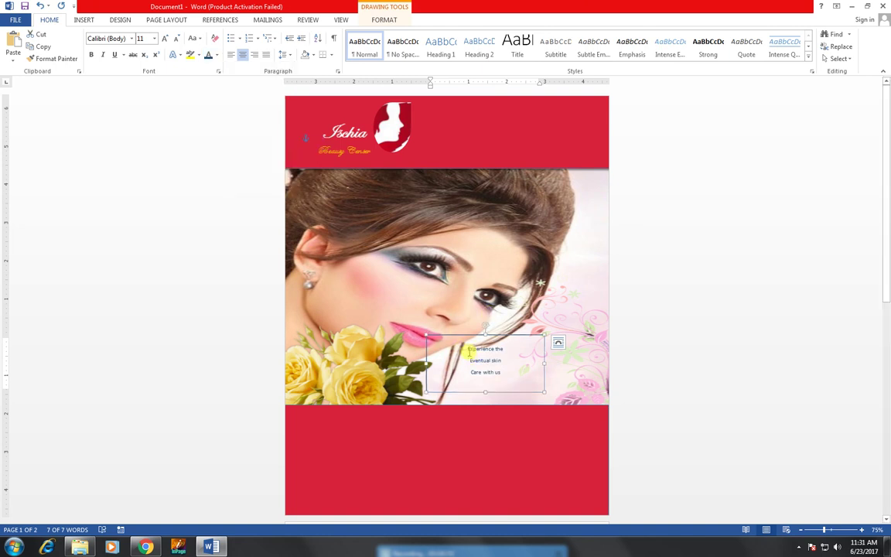
left_click_drag(467, 348, 503, 375)
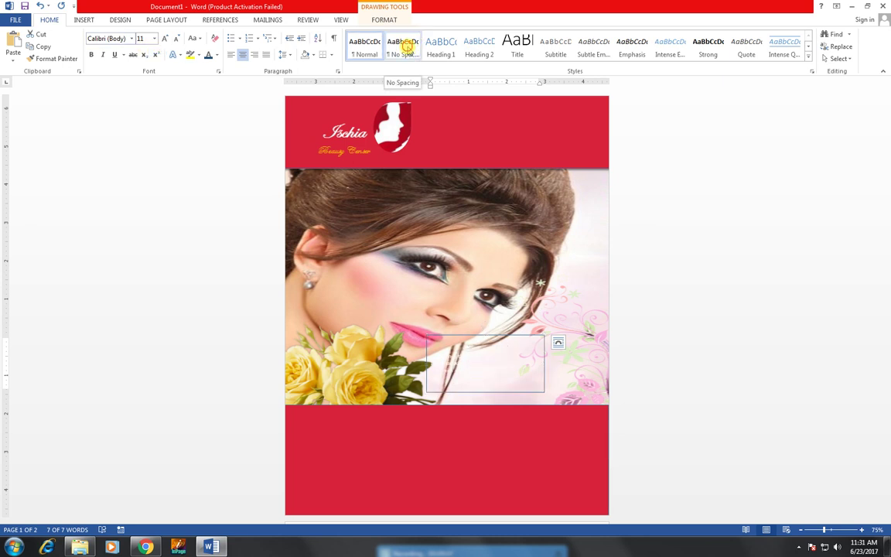
left_click(404, 48)
left_click(218, 55)
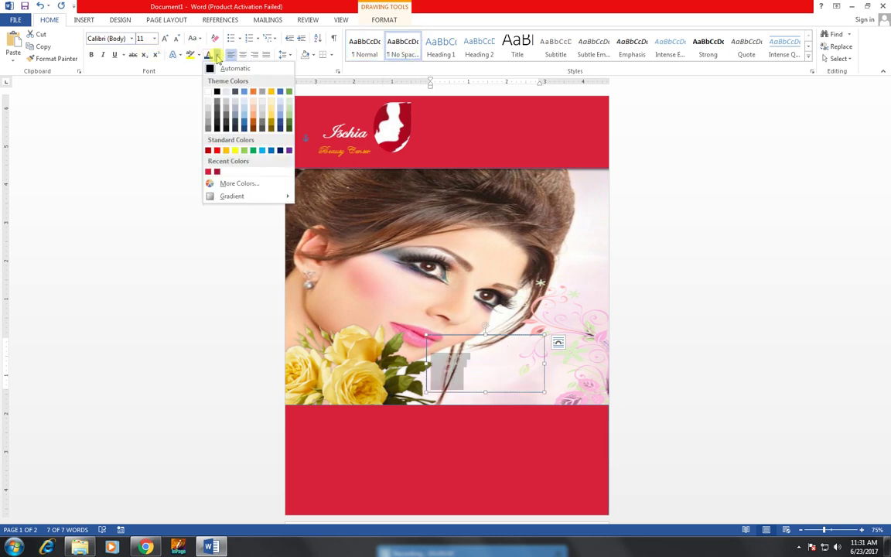
left_click(246, 128)
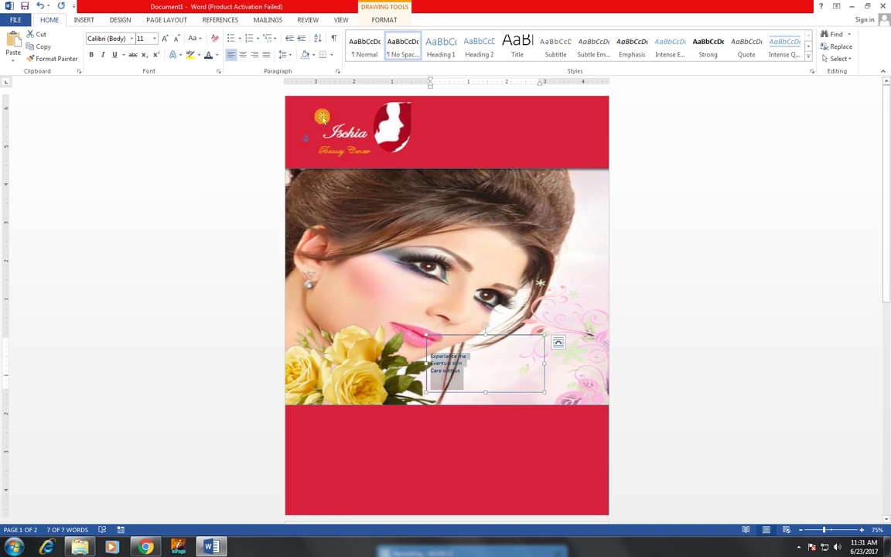
Centre the caption in its box and grow the font to 22 pt.
left_click(243, 57)
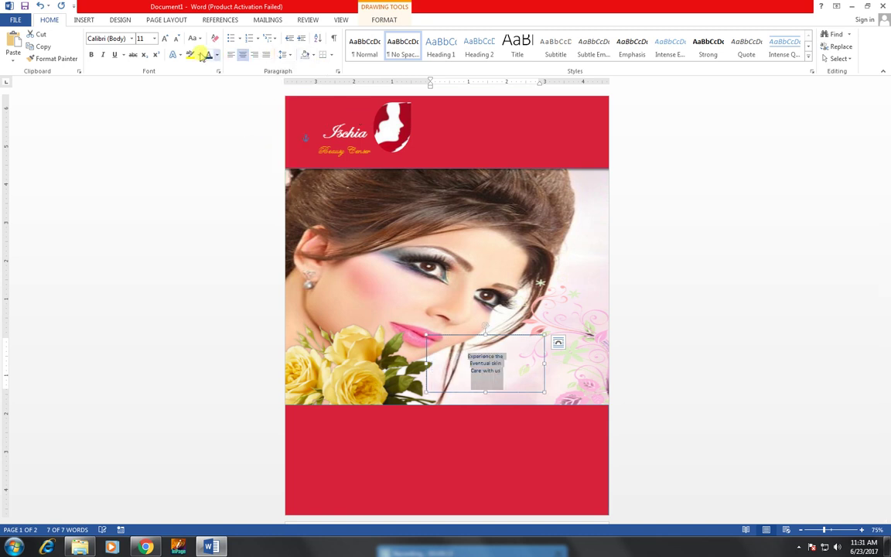
left_click(162, 39)
left_click(162, 39)
left_click(163, 39)
left_click(163, 39)
left_click(163, 39)
left_click(162, 39)
left_click(163, 39)
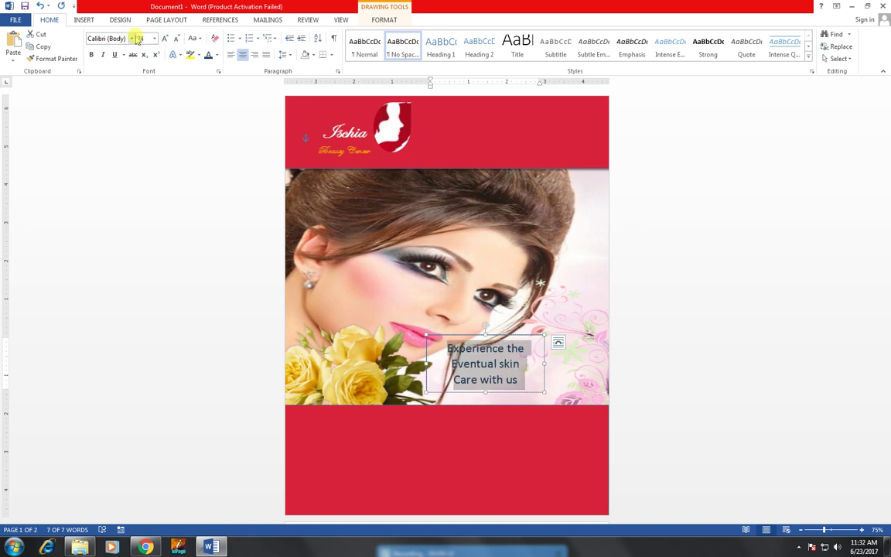
Set the caption in bold Informal Roman.
left_click(131, 38)
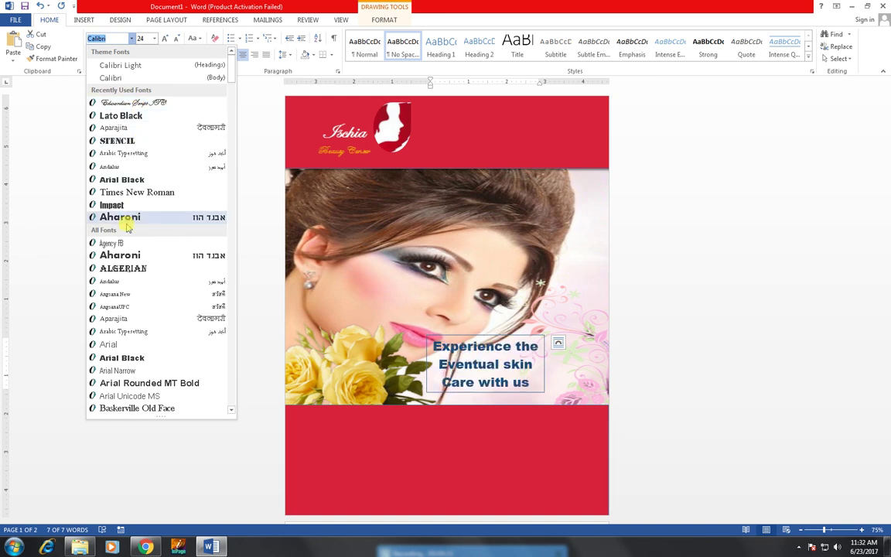
scroll(137, 205, "down", 5)
scroll(147, 225, "down", 3)
scroll(153, 239, "down", 6)
scroll(154, 247, "down", 6)
scroll(155, 251, "down", 4)
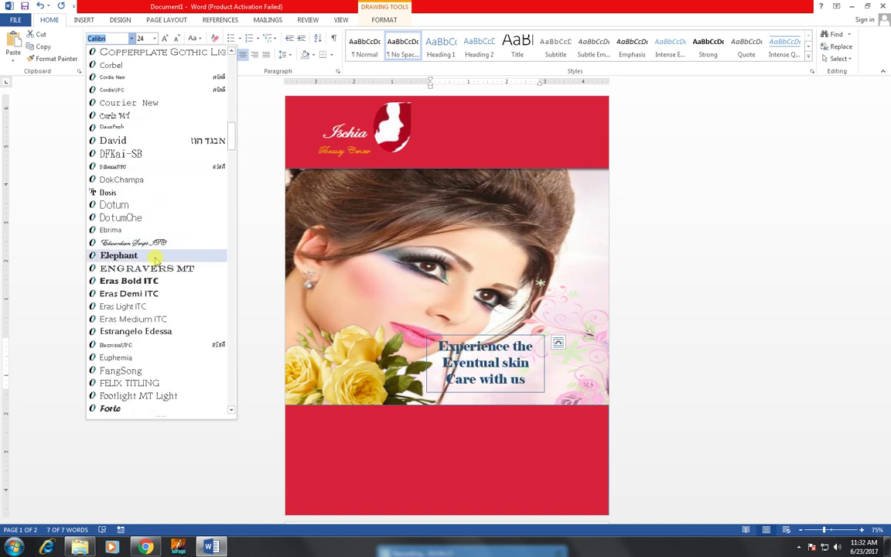
scroll(155, 287, "down", 6)
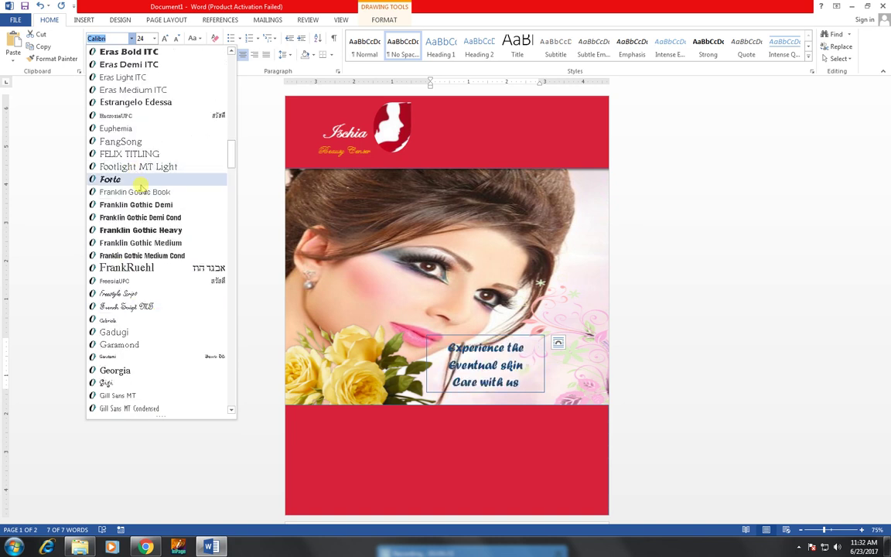
scroll(128, 303, "down", 4)
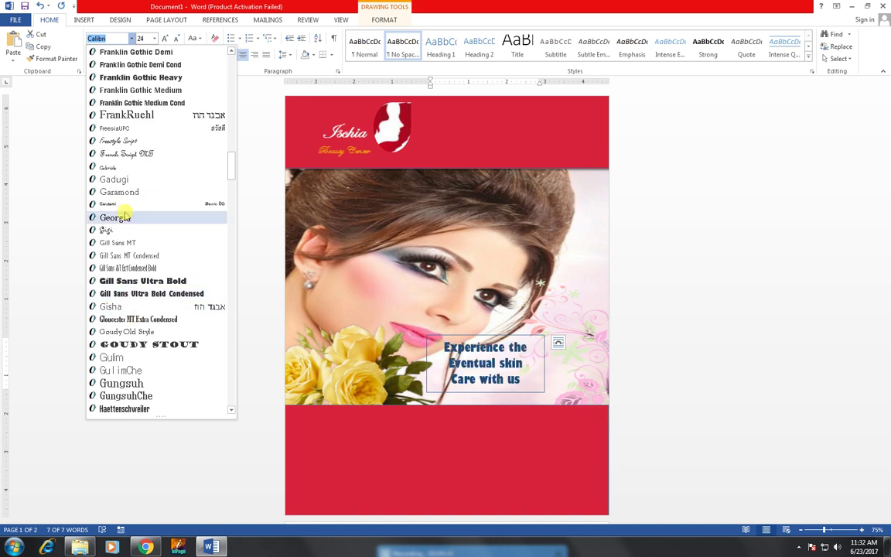
scroll(127, 255, "down", 3)
scroll(128, 255, "down", 2)
scroll(128, 255, "down", 1)
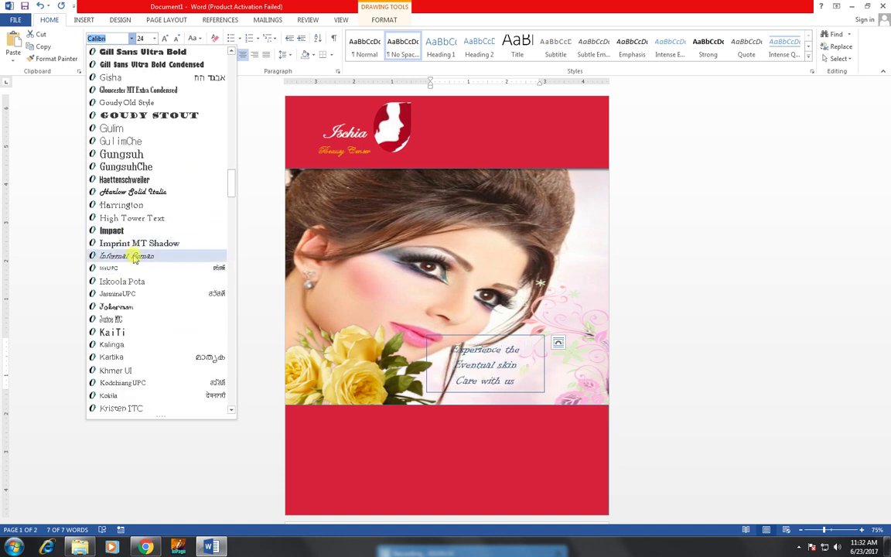
left_click(134, 256)
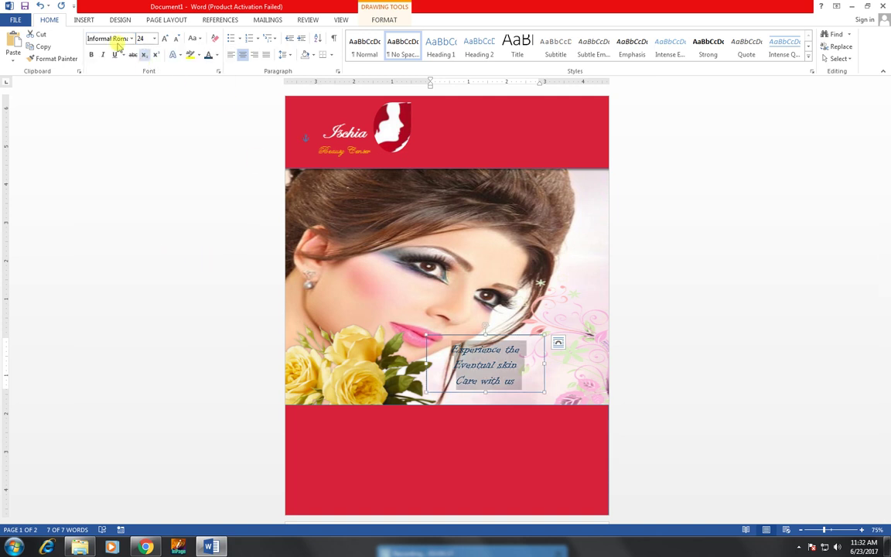
left_click(90, 62)
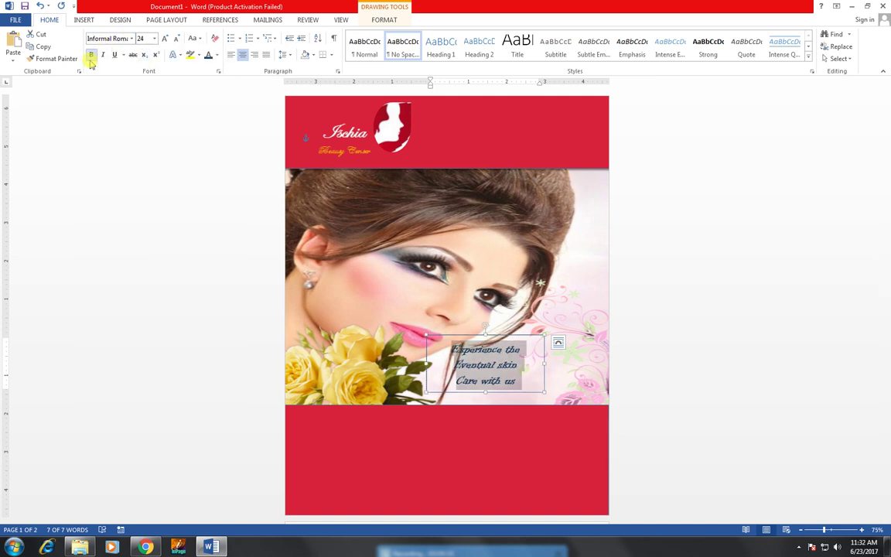
Settle the caption font size at 28 pt so all lines fit.
left_click(164, 39)
left_click(164, 38)
left_click(165, 40)
left_click(165, 41)
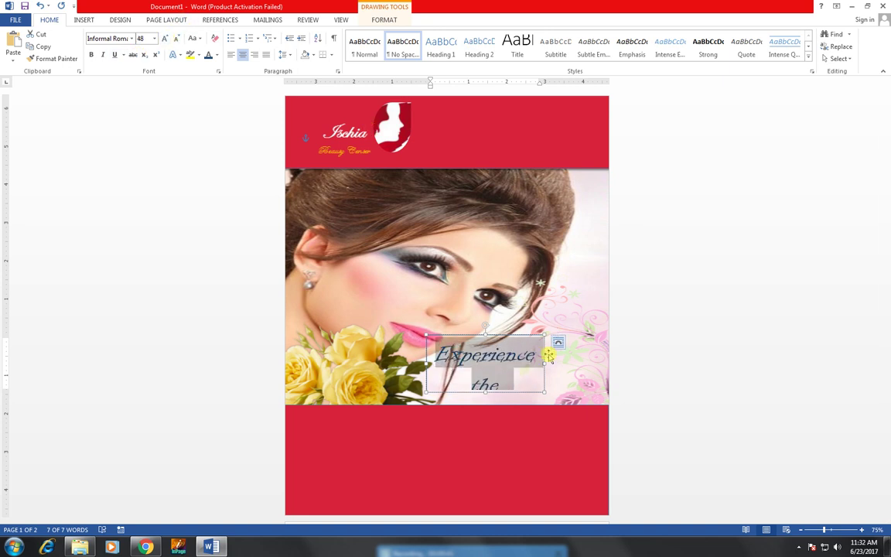
left_click(176, 40)
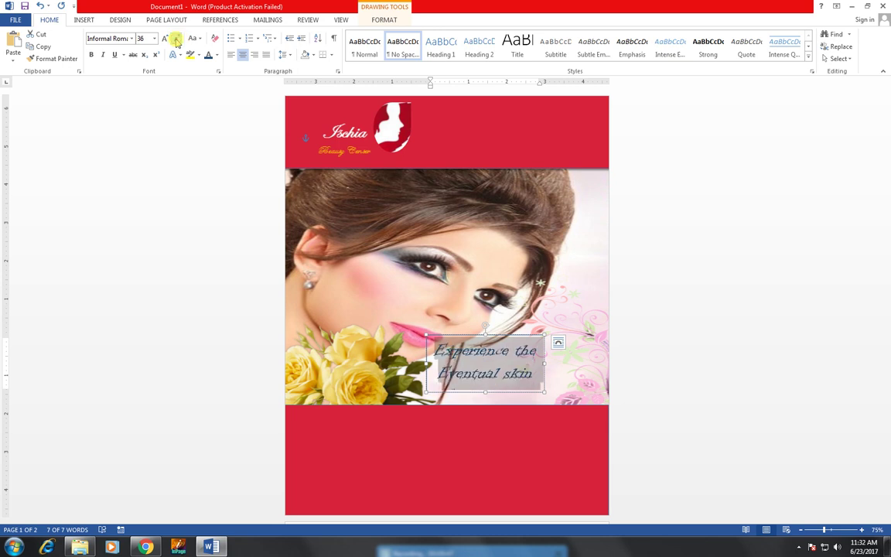
left_click(177, 40)
Colour the caption black, shift it lower right, and raise the bottom red band's top edge.
left_click_drag(468, 337, 468, 325)
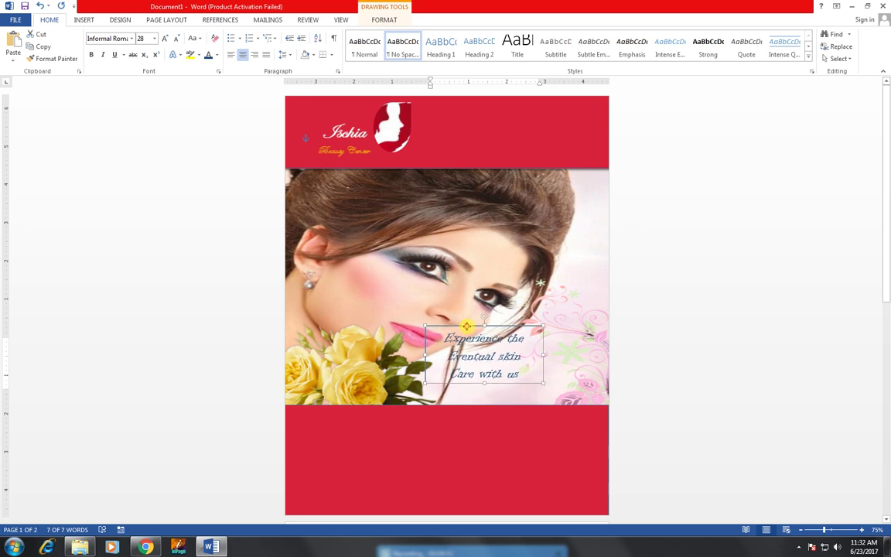
left_click(217, 55)
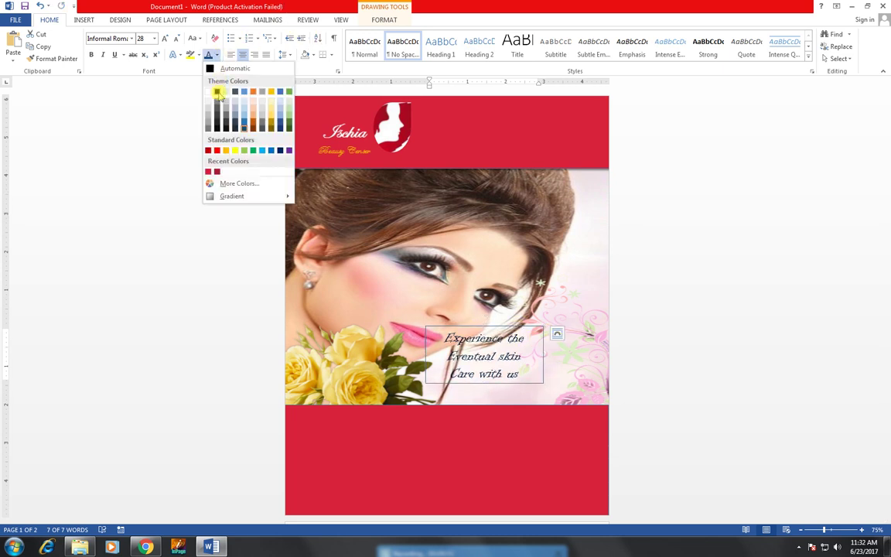
left_click(218, 93)
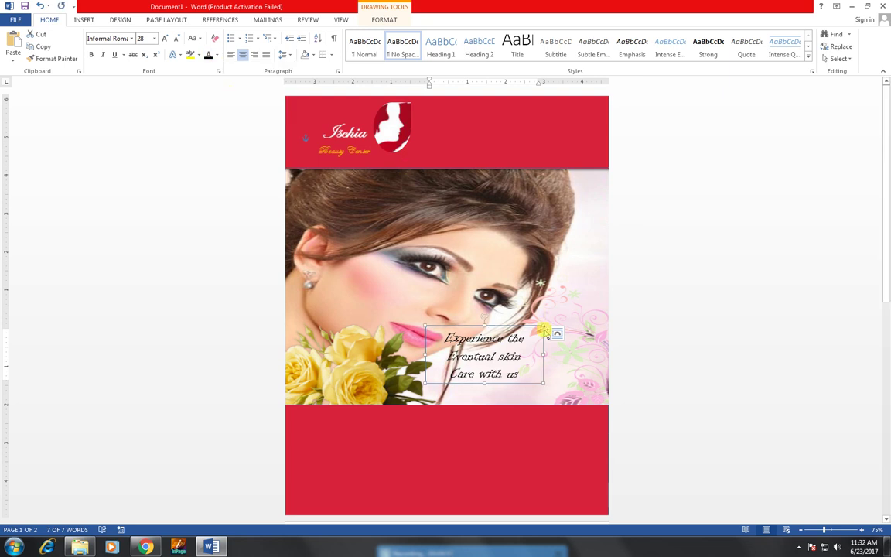
left_click_drag(539, 326, 562, 334)
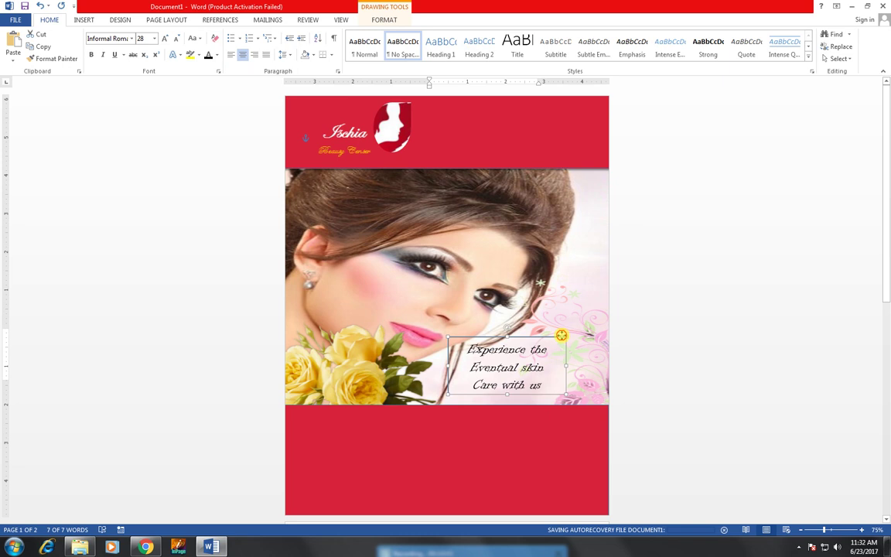
left_click(484, 407)
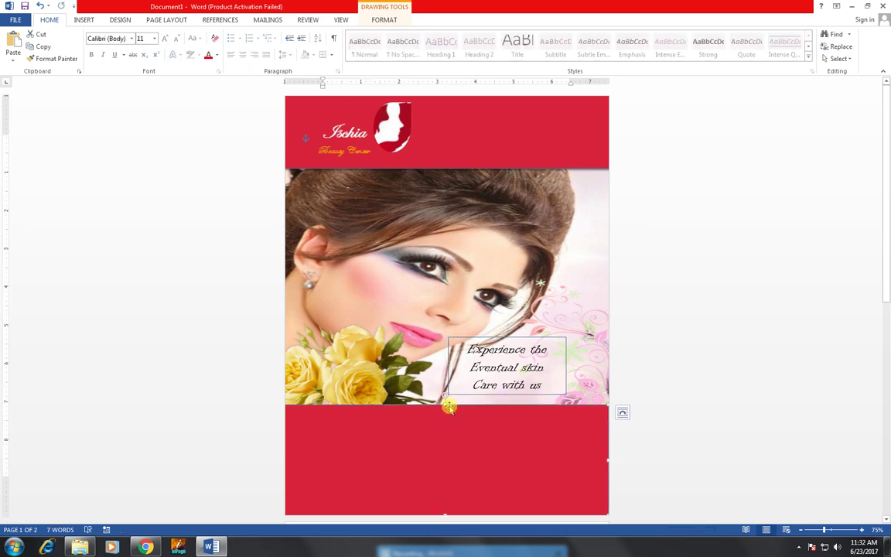
left_click_drag(446, 403, 445, 396)
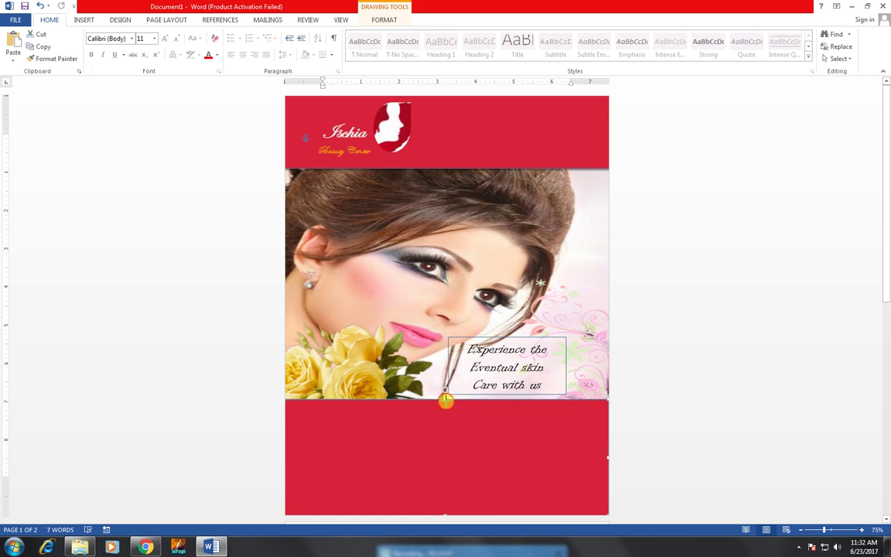
Nudge the rose picture up-left and try Matura MT Script Capitals from the font list.
left_click(364, 370)
mouse_move(365, 370)
left_mouse_down()
mouse_move(360, 364)
mouse_move(359, 371)
left_mouse_up()
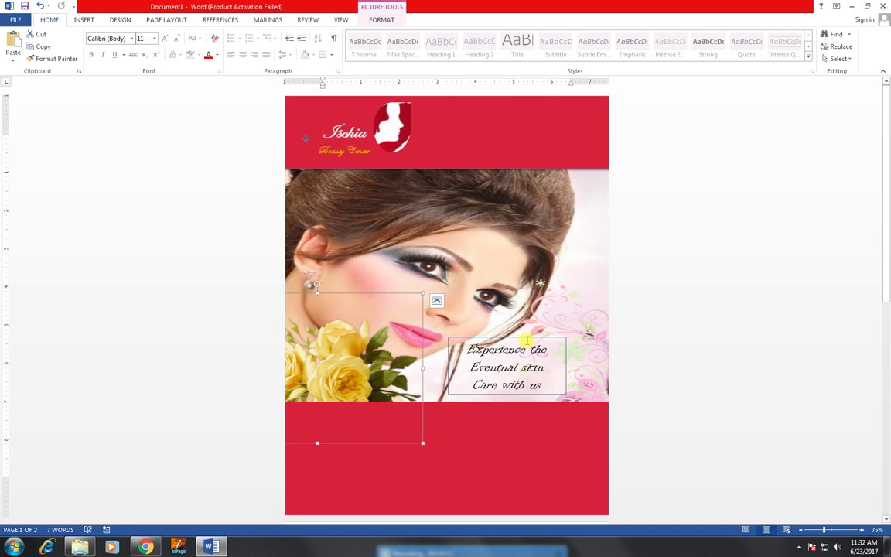
left_click(132, 38)
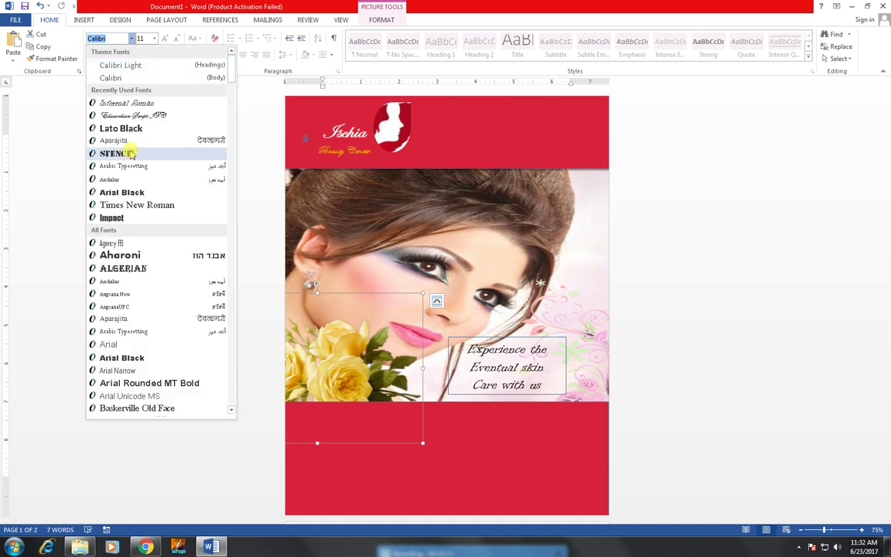
scroll(135, 166, "down", 5)
scroll(178, 255, "down", 5)
scroll(221, 232, "down", 3)
left_click_drag(231, 116, 239, 238)
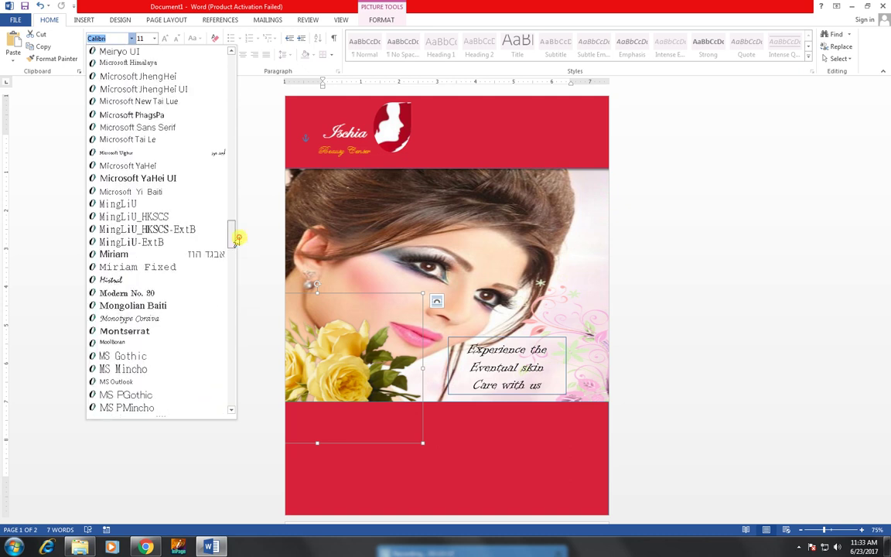
left_click_drag(240, 238, 239, 219)
left_click(198, 243)
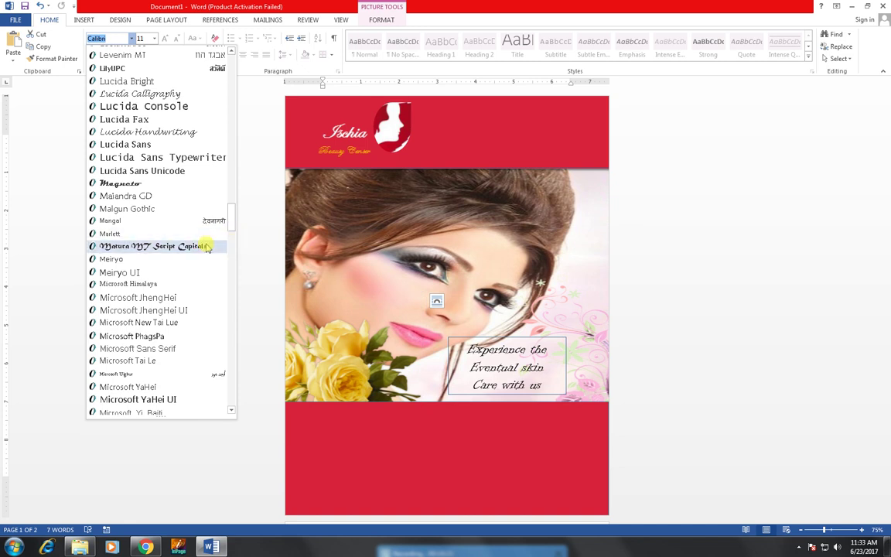
left_click(410, 310)
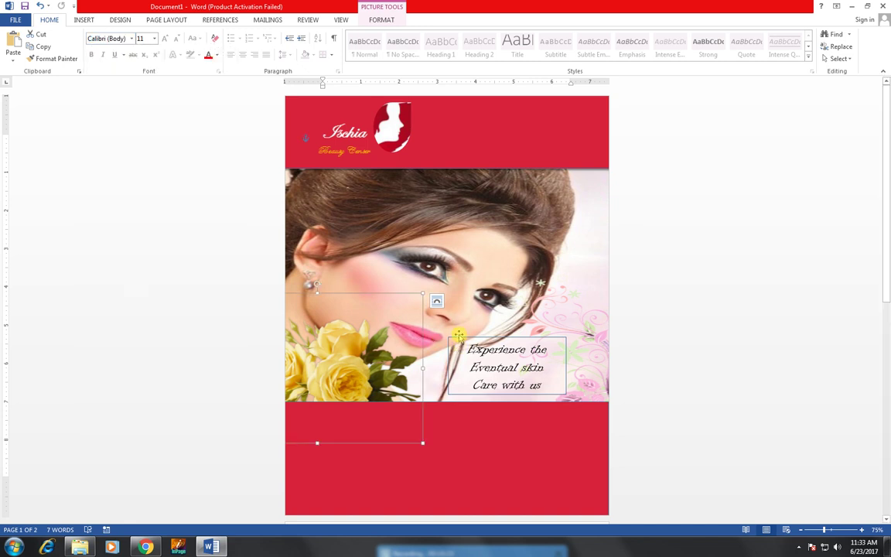
Select the caption text box and apply Monotype Corsiva to it.
left_click(461, 338)
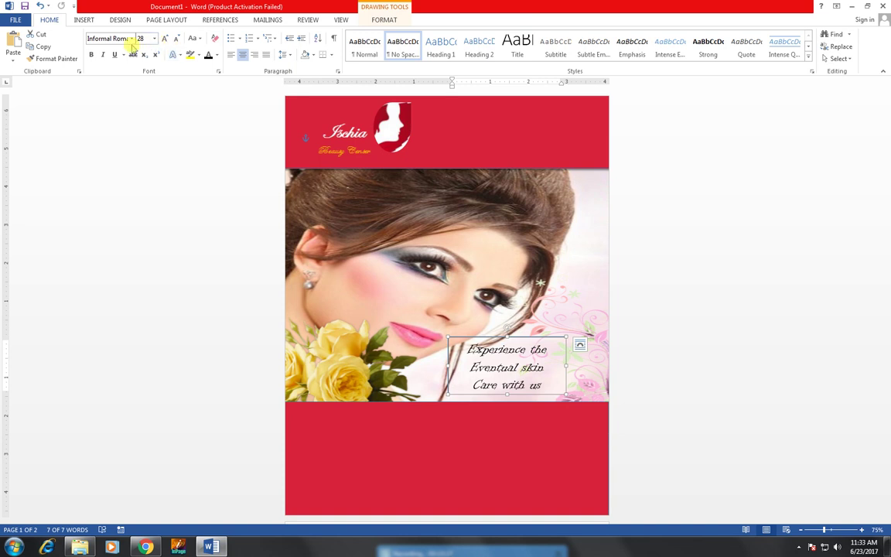
left_click(154, 38)
scroll(140, 331, "down", 10)
scroll(139, 309, "down", 5)
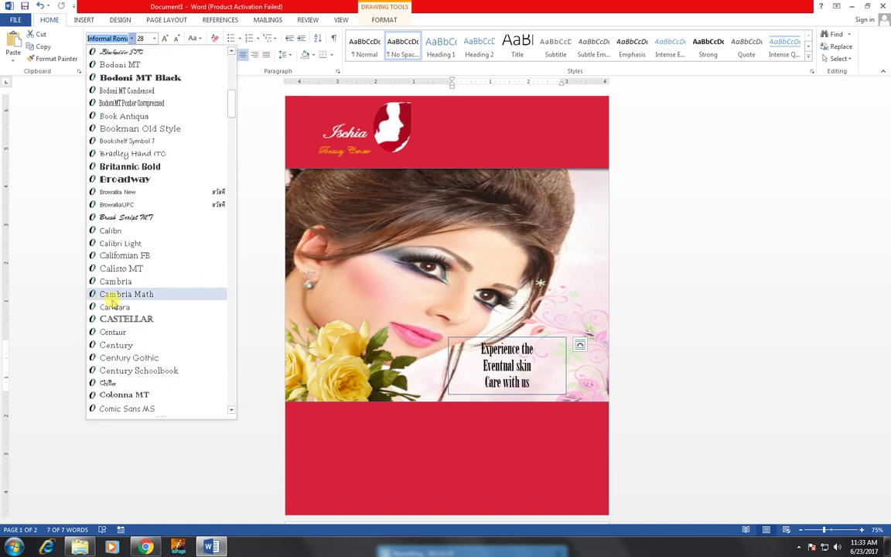
scroll(108, 307, "down", 3)
scroll(109, 308, "down", 6)
scroll(108, 306, "down", 5)
scroll(107, 303, "down", 1)
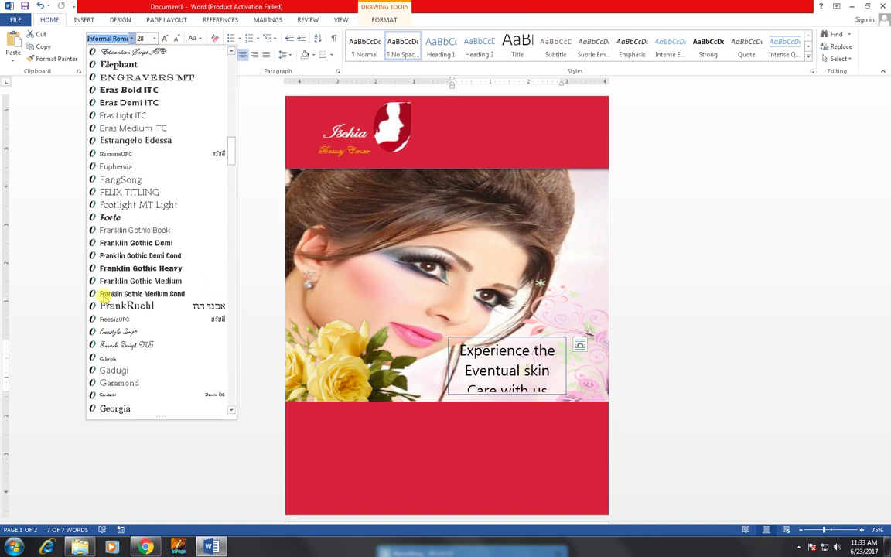
scroll(104, 298, "down", 6)
scroll(107, 298, "down", 5)
scroll(108, 298, "down", 5)
scroll(124, 302, "down", 1)
scroll(182, 363, "down", 4)
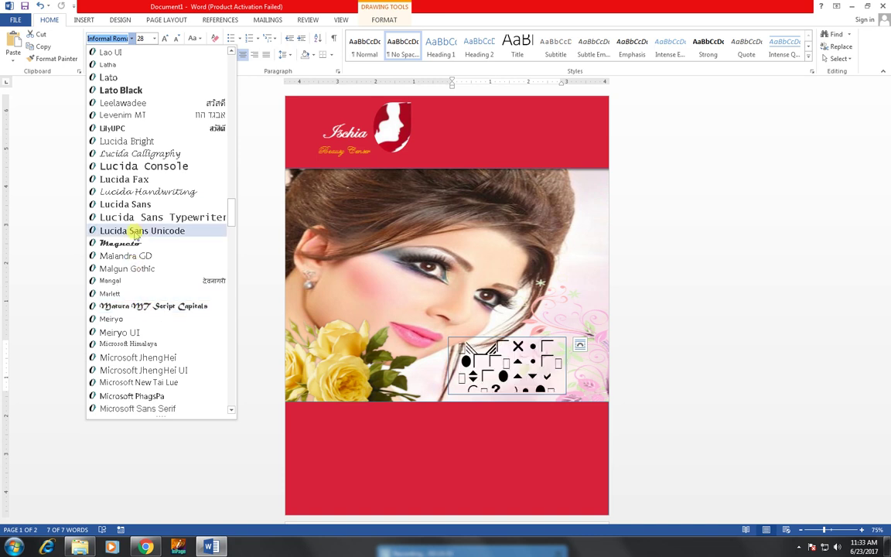
scroll(163, 370, "down", 5)
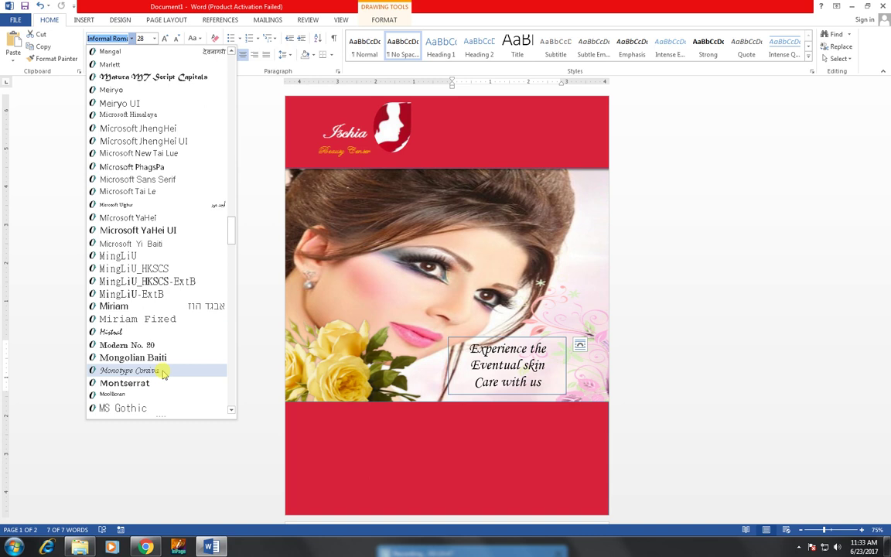
left_click(164, 371)
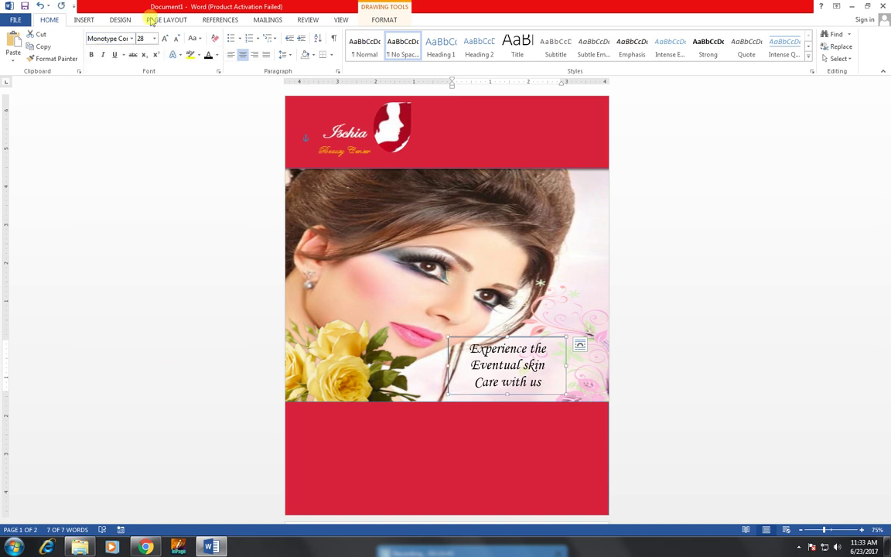
Enlarge the caption to 36 pt, then raise the caption, rose photo and lower red band.
left_click(165, 39)
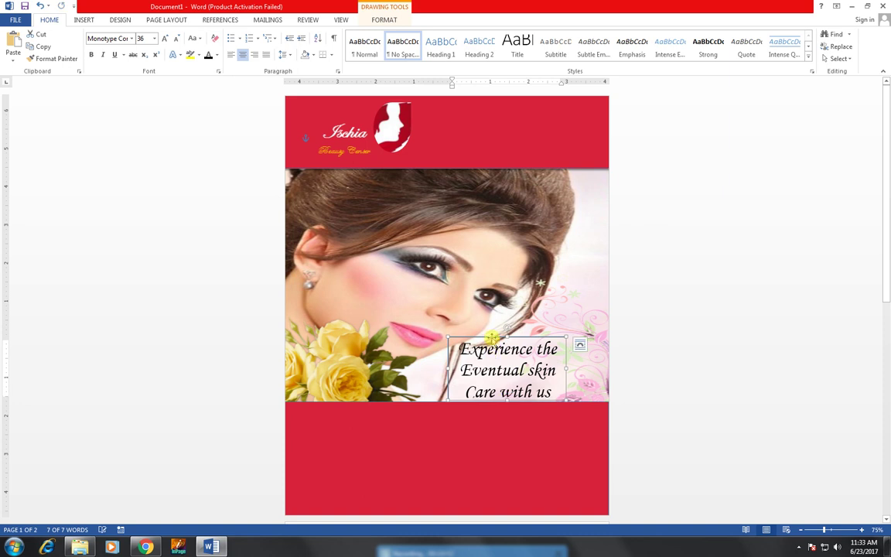
left_click_drag(493, 333, 484, 319)
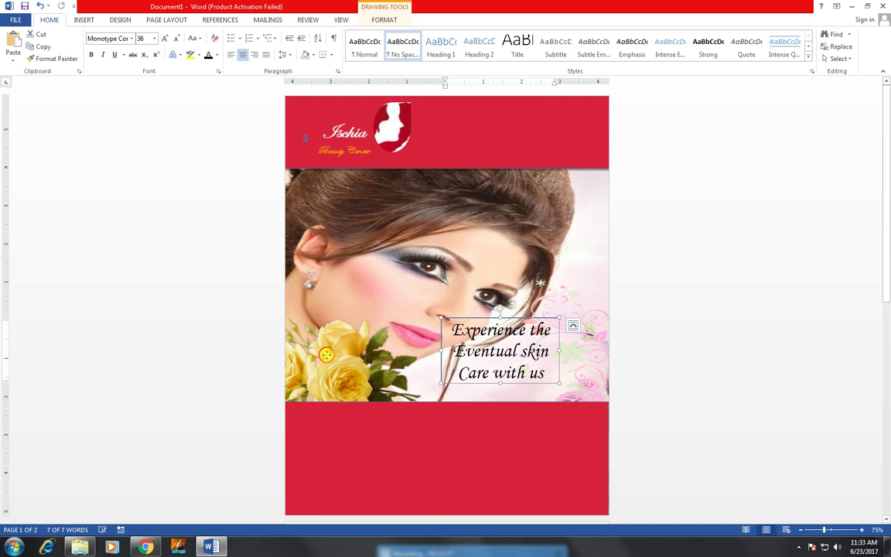
left_click_drag(326, 353, 326, 333)
left_click(469, 433)
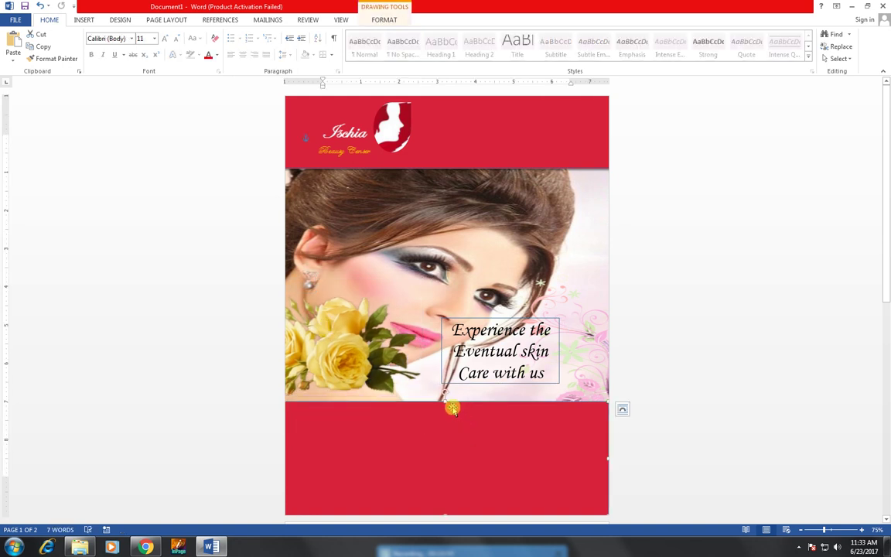
left_click_drag(445, 401, 448, 384)
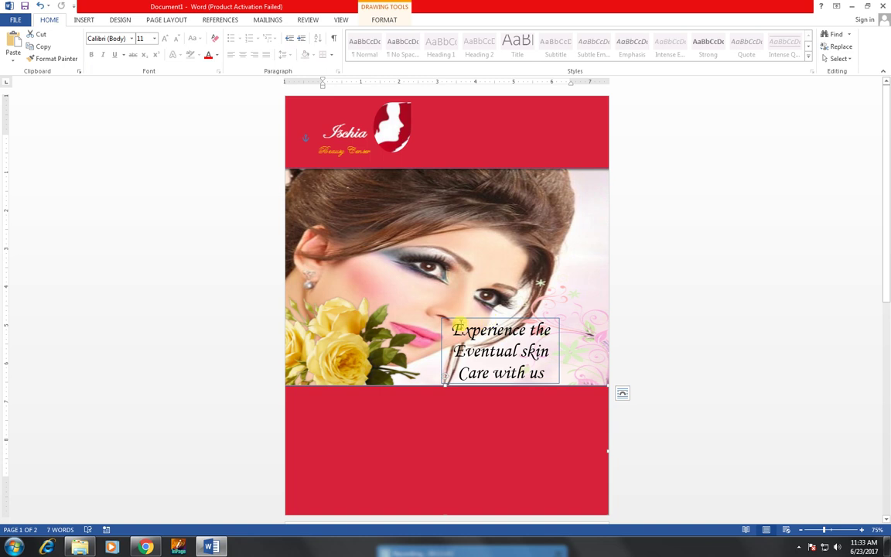
Nudge the caption box slightly right and set its Shape Outline to No Outline.
left_click(441, 319)
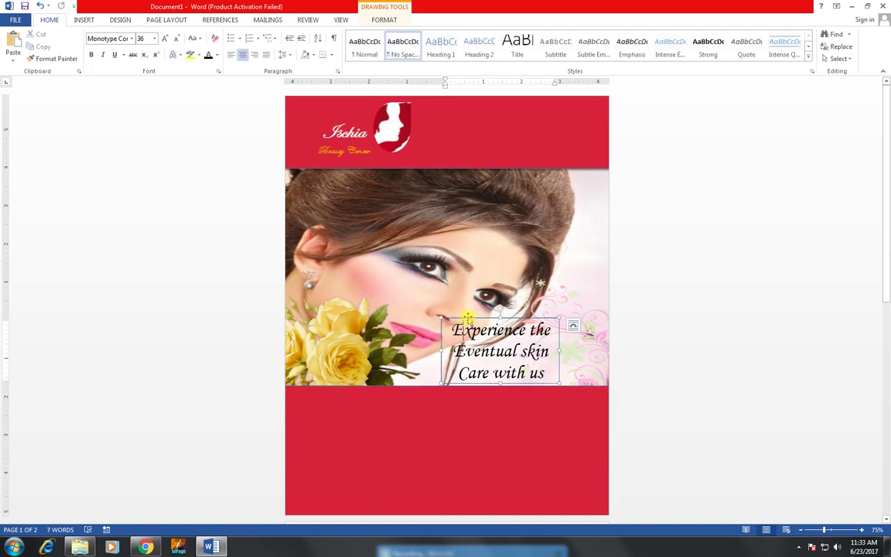
left_click_drag(468, 318, 476, 315)
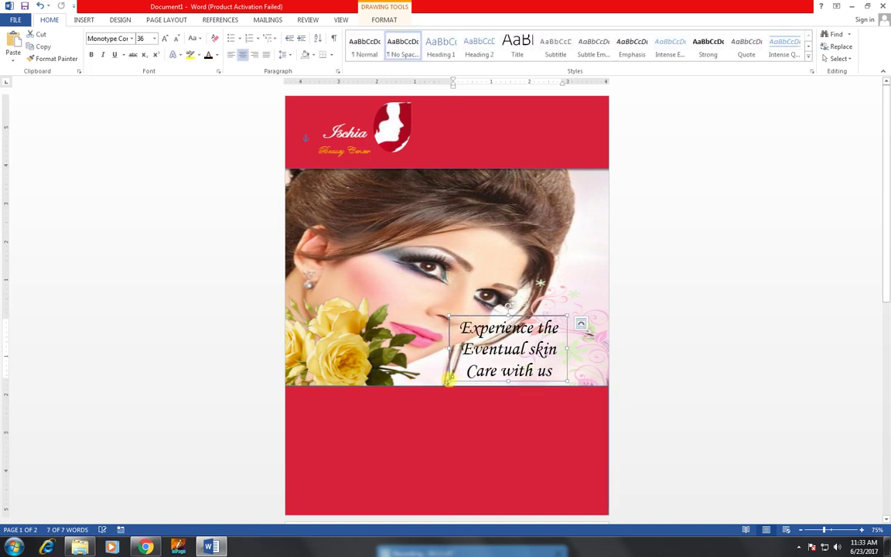
left_click_drag(451, 377, 445, 387)
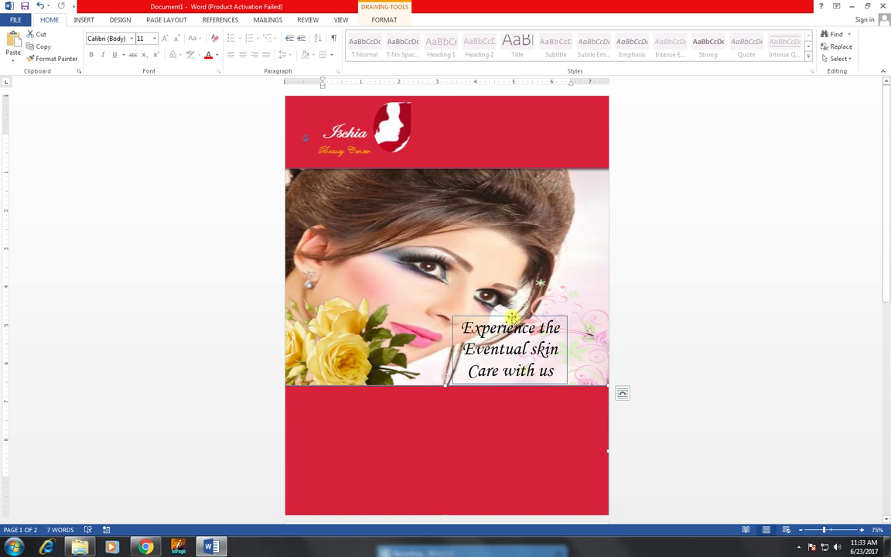
left_click(512, 317)
left_click(387, 19)
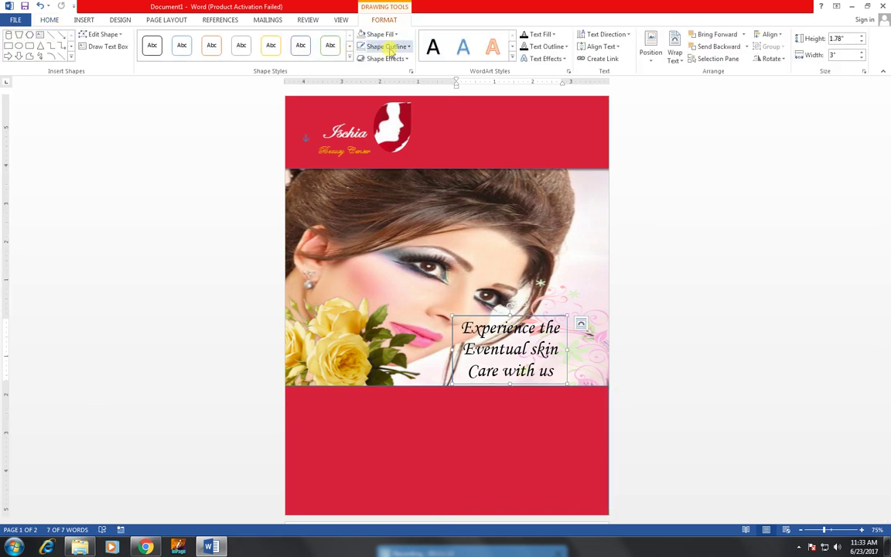
left_click(393, 58)
left_click(387, 46)
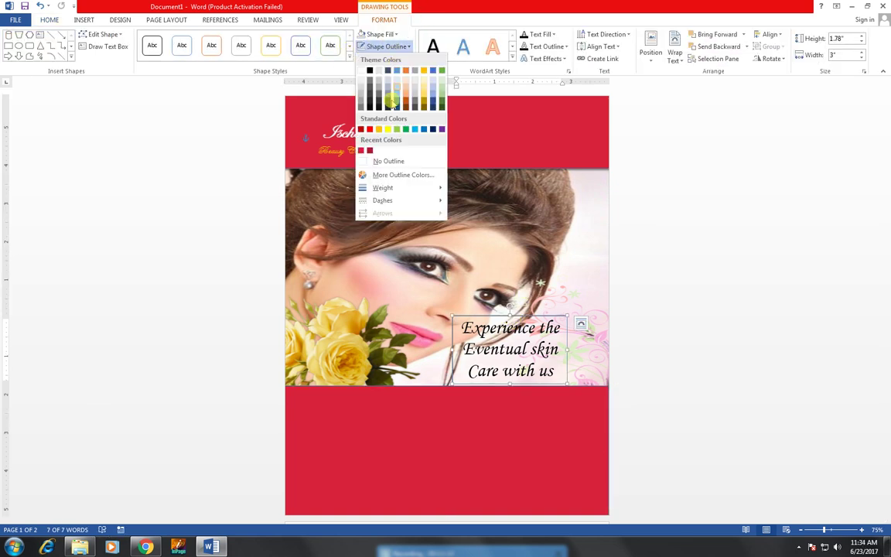
left_click(383, 164)
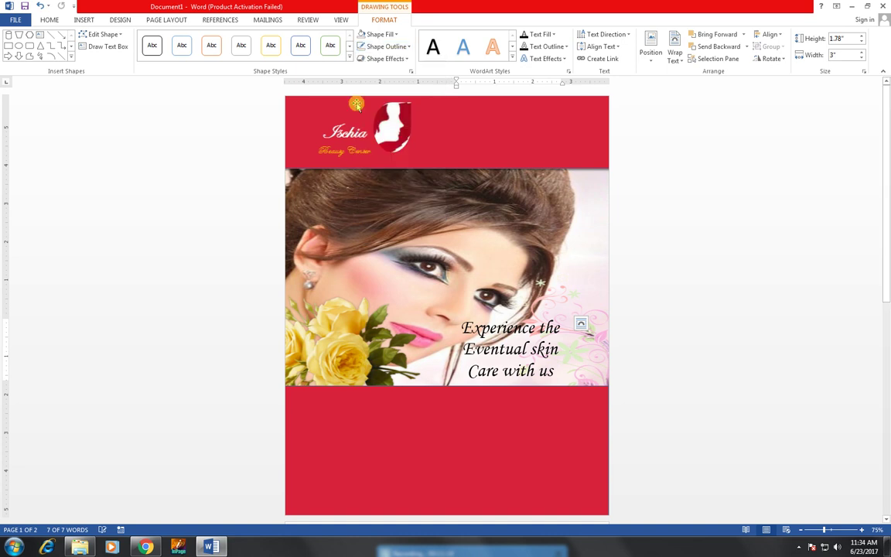
left_click(485, 228)
left_click(441, 416)
Draw a blue box on the lower red band and Ctrl-drag copies to form the top row of three.
double_click(441, 417)
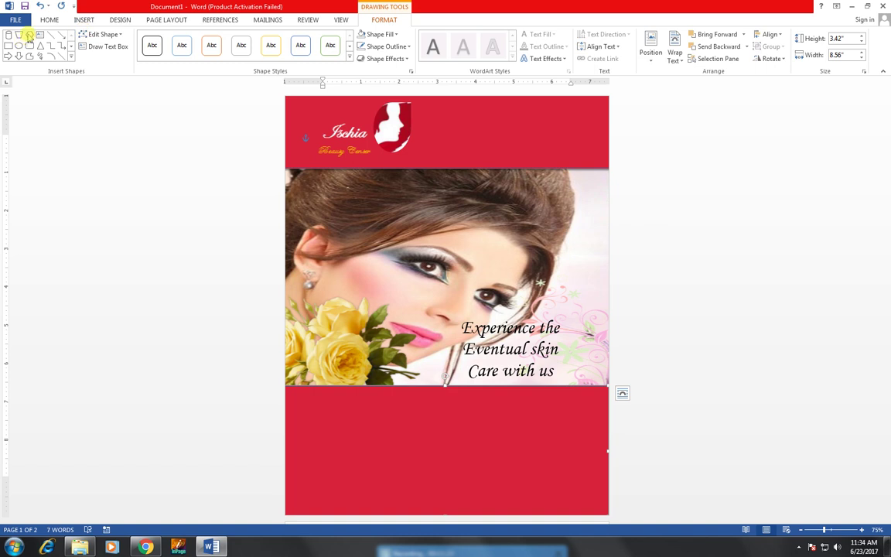
left_click(26, 47)
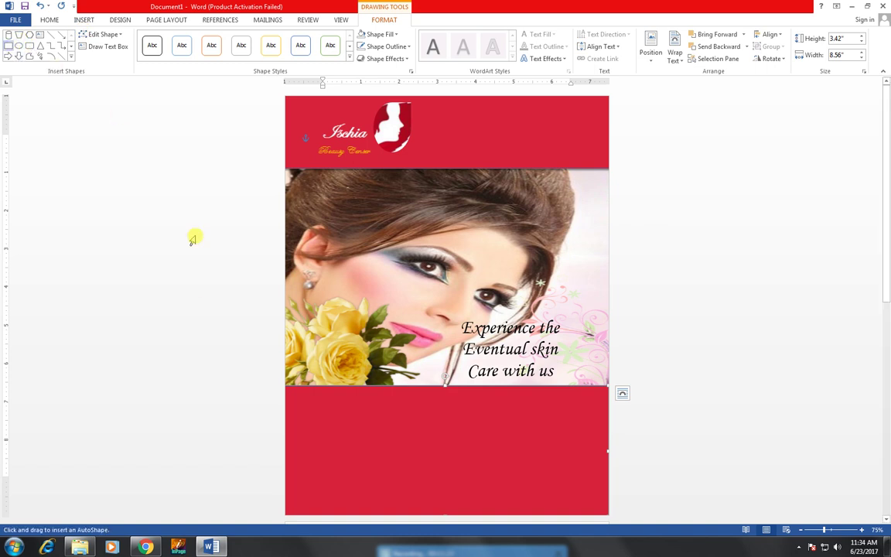
left_click_drag(295, 391, 384, 450)
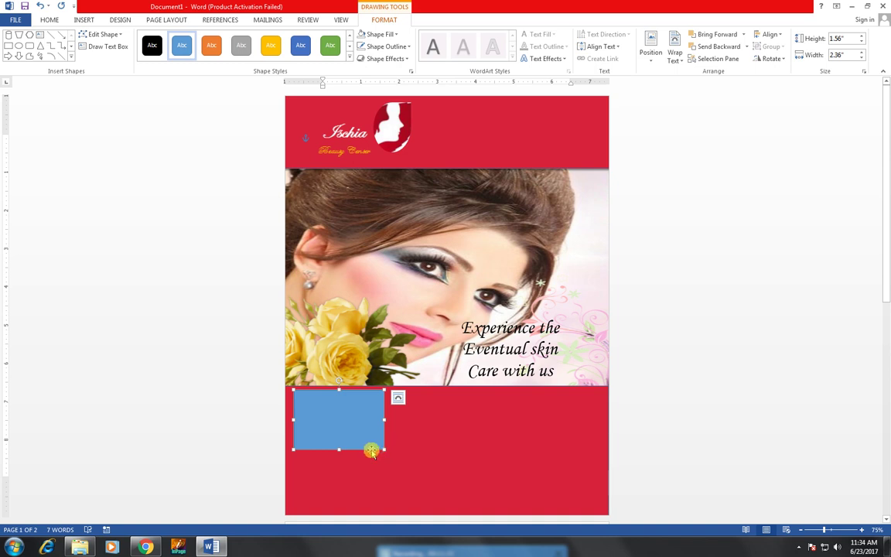
left_click_drag(373, 452, 539, 455)
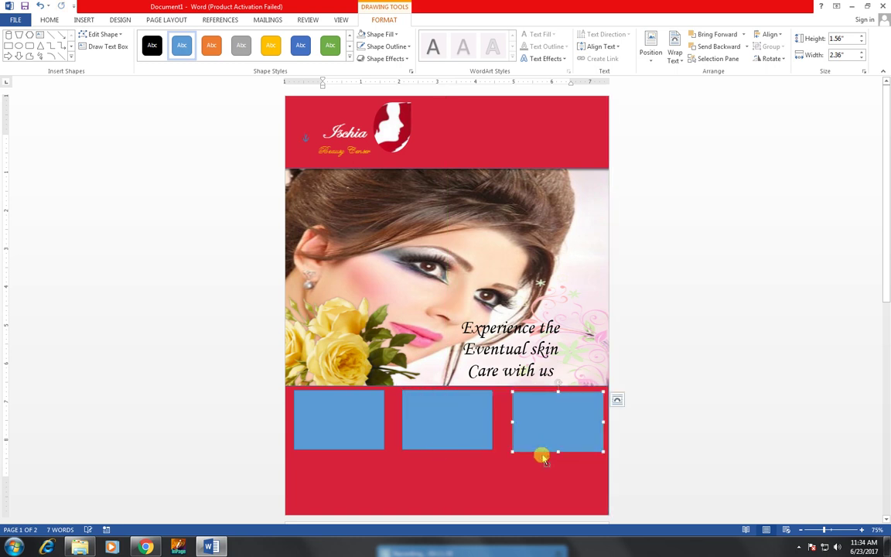
key("ctrl+z")
mouse_move(471, 447)
left_mouse_down()
mouse_move(578, 447)
mouse_move(373, 504)
mouse_move(359, 491)
left_mouse_up()
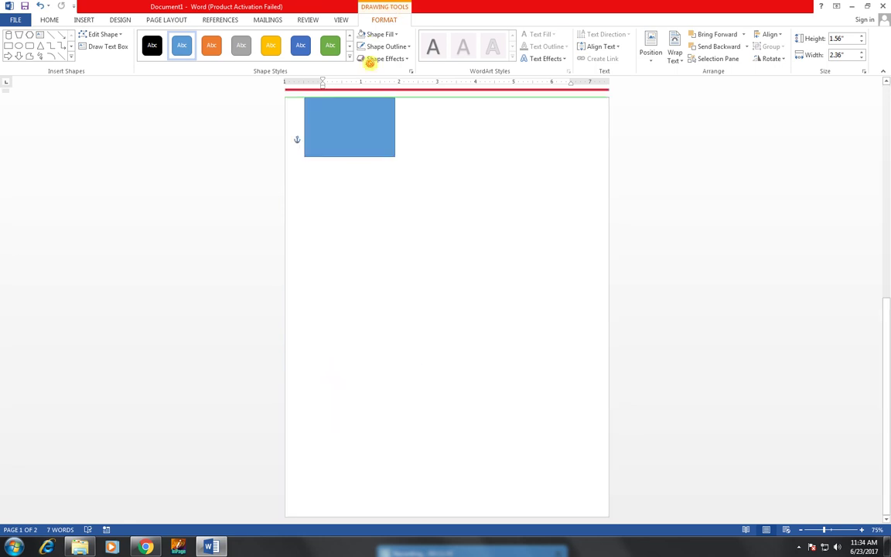
key("ctrl+z")
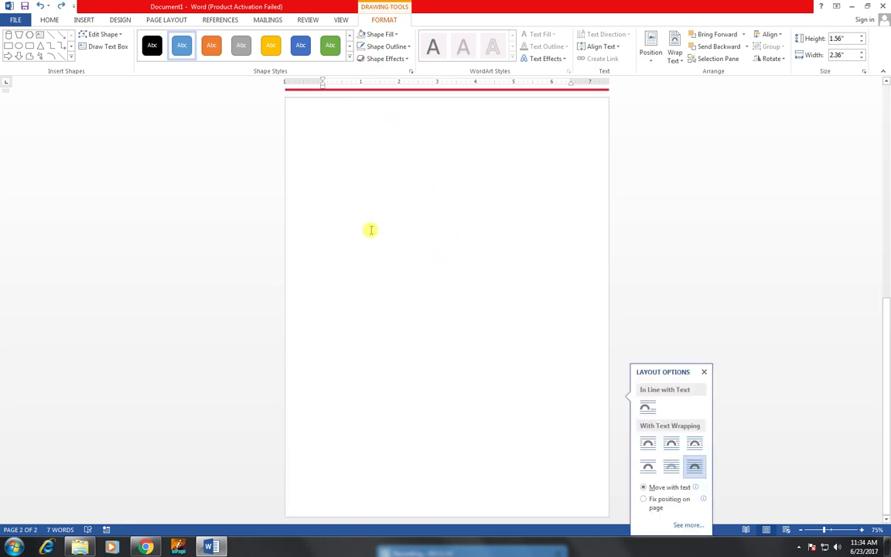
left_click(352, 294)
Ctrl-drag three more copies into a second row beneath the first.
scroll(352, 294, "up", 2)
scroll(390, 291, "up", 3)
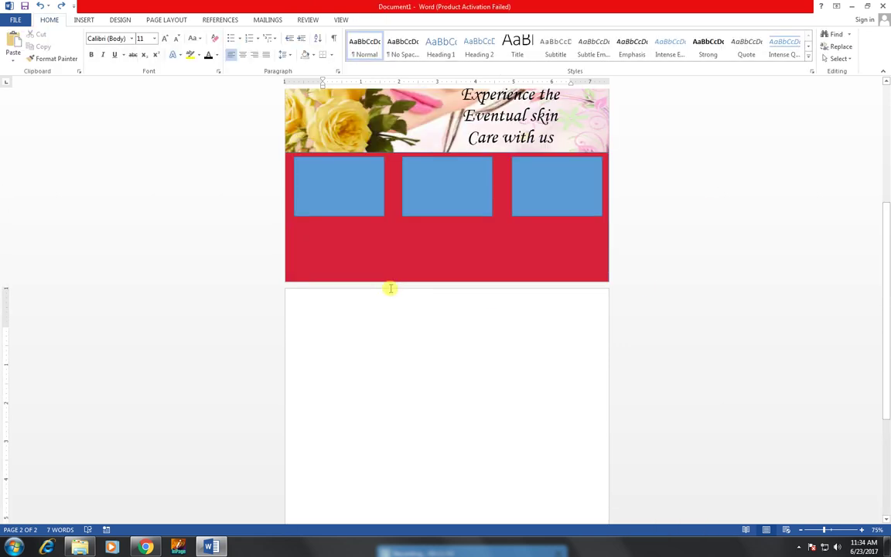
scroll(508, 278, "up", 1)
scroll(537, 341, "up", 1)
scroll(547, 398, "up", 1)
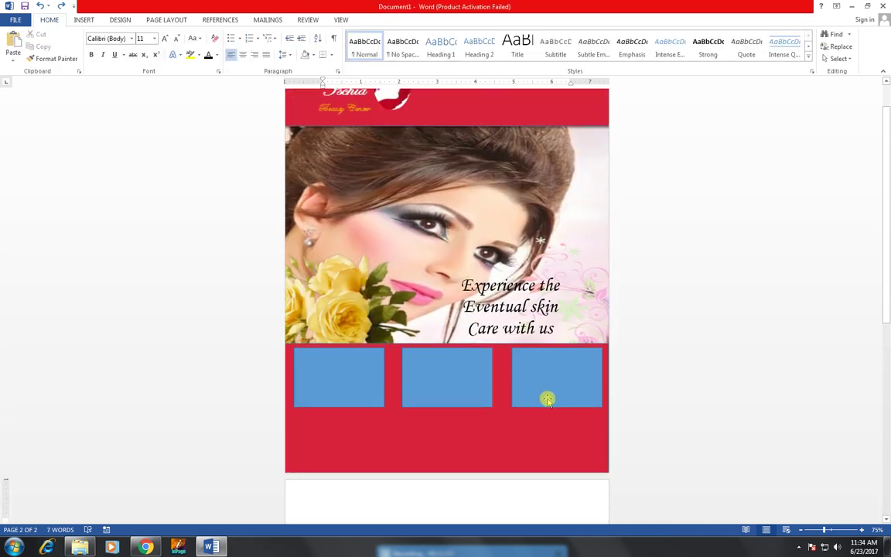
scroll(539, 397, "up", 1)
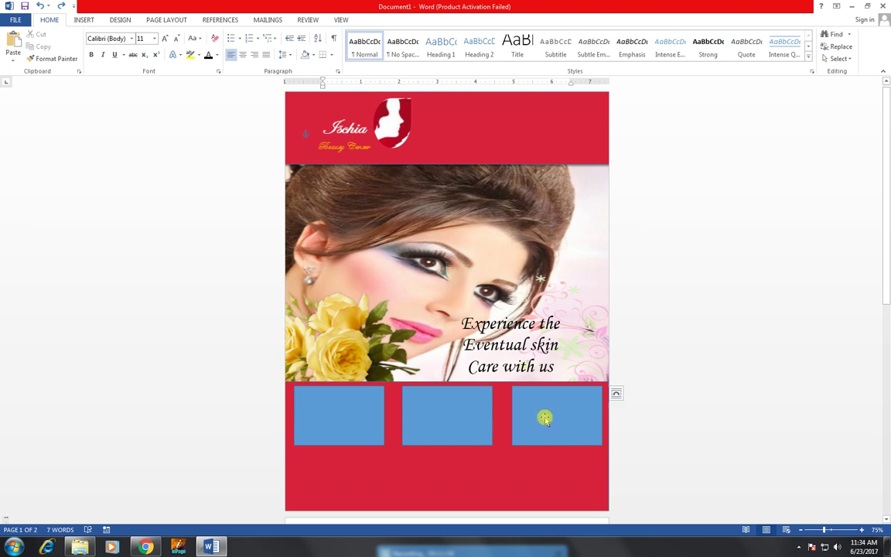
left_click(564, 421)
left_click_drag(568, 423, 349, 483)
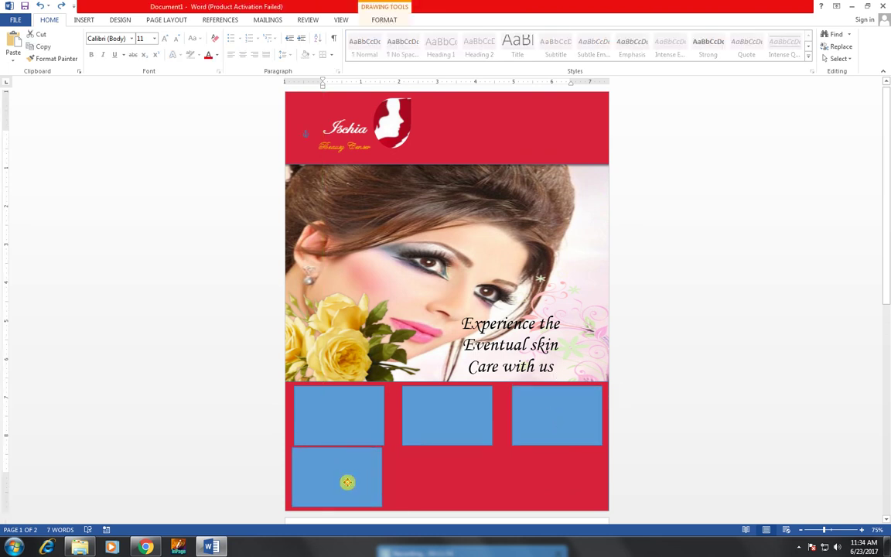
mouse_move(343, 477)
left_mouse_down()
mouse_move(430, 497)
mouse_move(455, 475)
left_mouse_up()
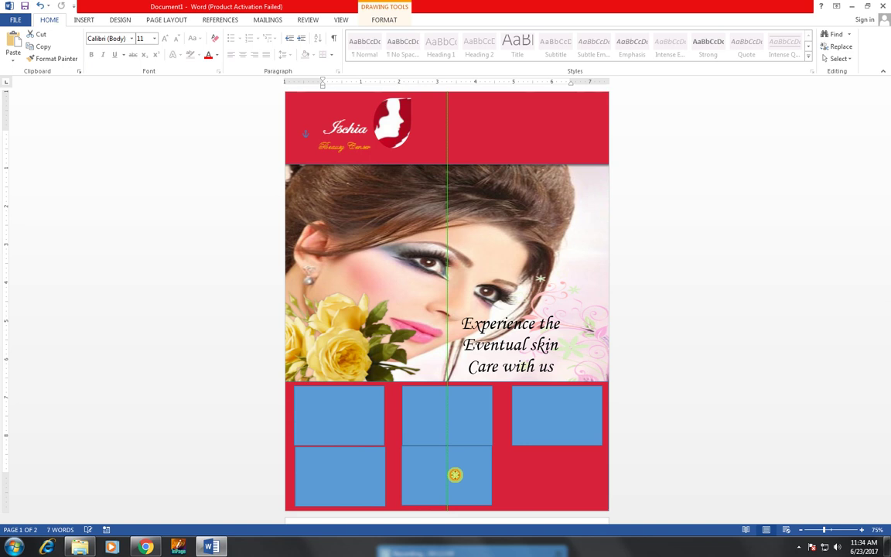
mouse_move(434, 474)
left_mouse_down()
mouse_move(523, 471)
mouse_move(522, 456)
mouse_move(524, 469)
left_mouse_up()
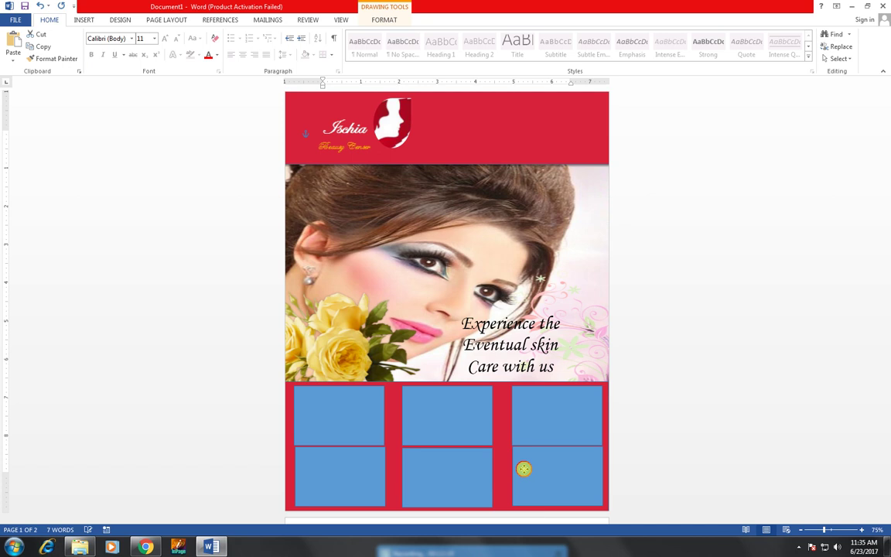
Select all six boxes and give them a red fill matching the band.
left_click(424, 471)
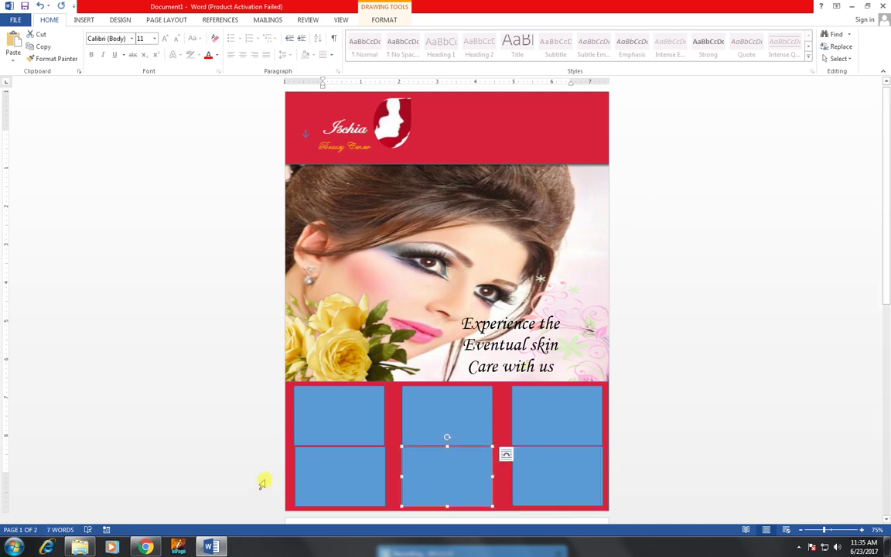
left_click(329, 464)
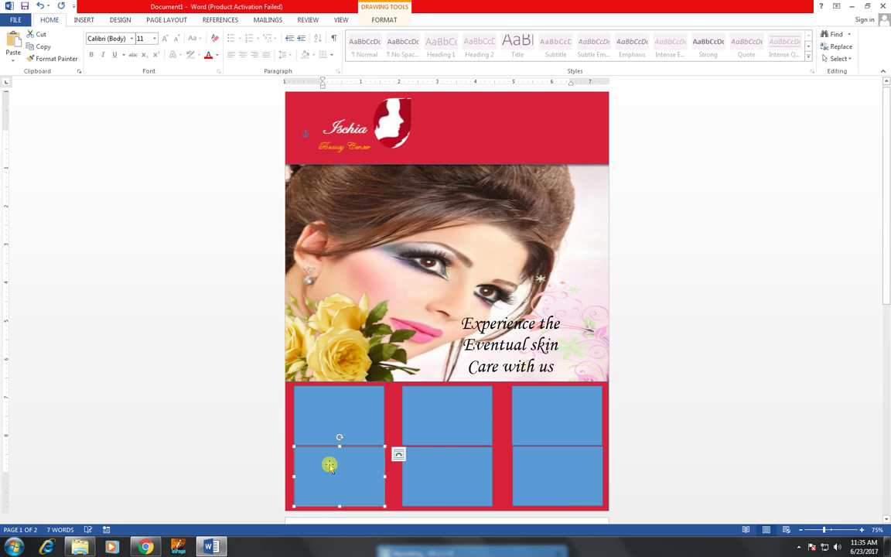
left_click(326, 416, "shift")
left_click(421, 411, "shift")
left_click(445, 474, "shift")
left_click(541, 487, "shift")
left_click(551, 421, "shift")
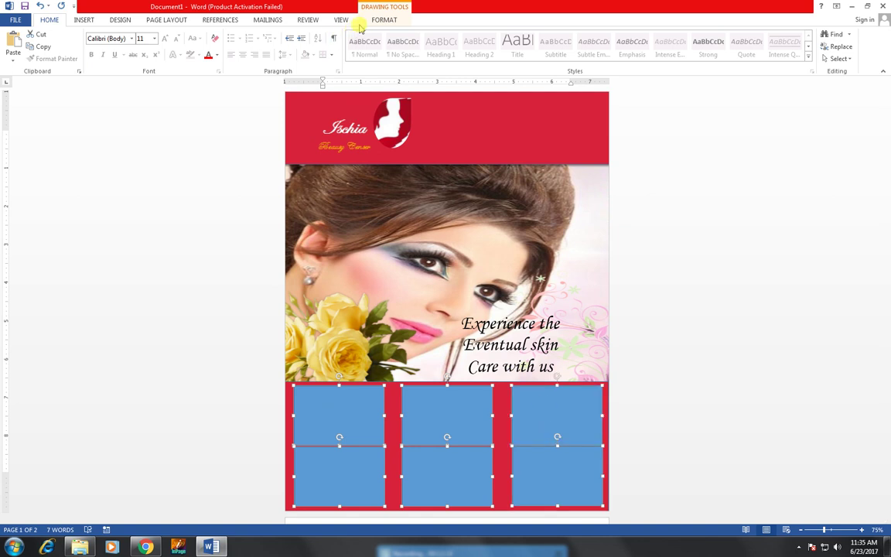
left_click(384, 19)
left_click(361, 34)
left_click(381, 126)
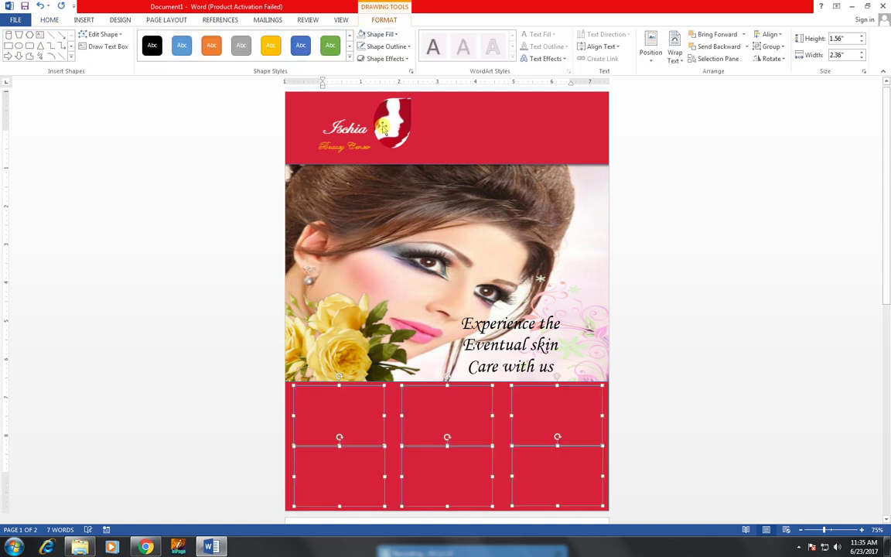
left_click(360, 397)
Add text inside the top-left red box.
left_click(351, 392)
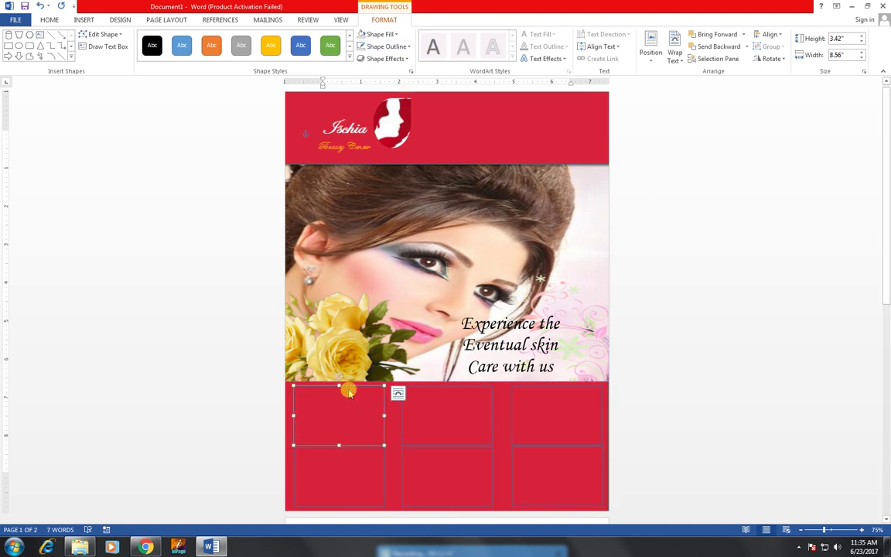
right_click(348, 391)
left_click(376, 252)
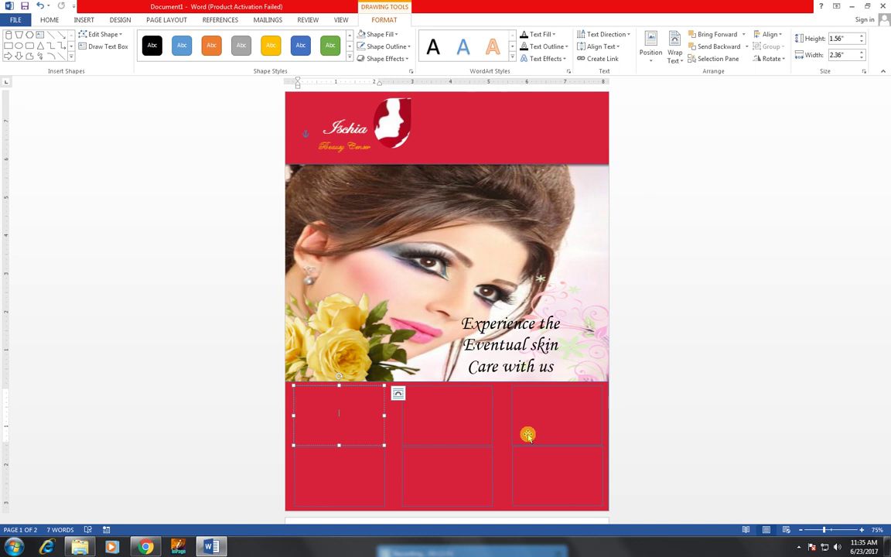
List Hair removel, Tatto and Makeup on separate lines under Services Offered in the left box.
key("ctrl+z")
key("Return")
type("Hair removal")
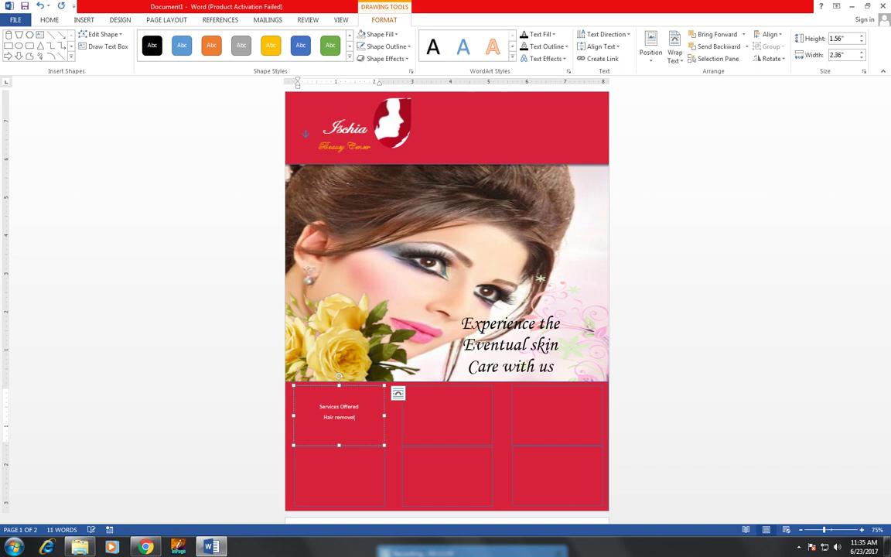
key("Return")
type("Tatto")
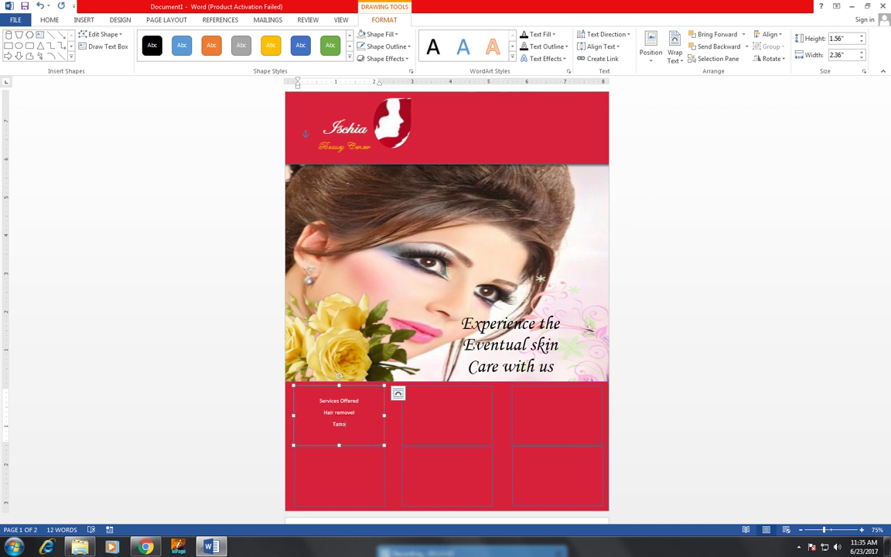
key("Return")
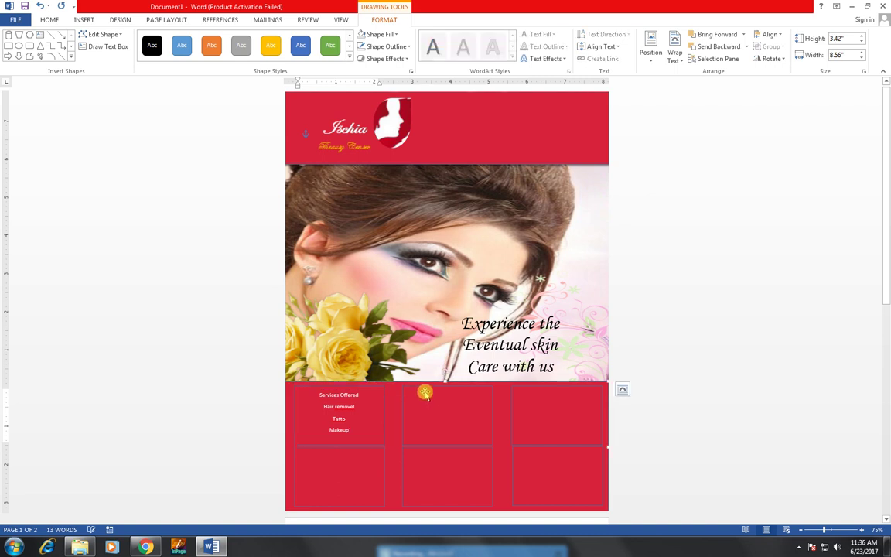
Add text to the middle box: Manicure and pedicure, Filer and Botax, then start an Elatic line.
right_click(410, 389)
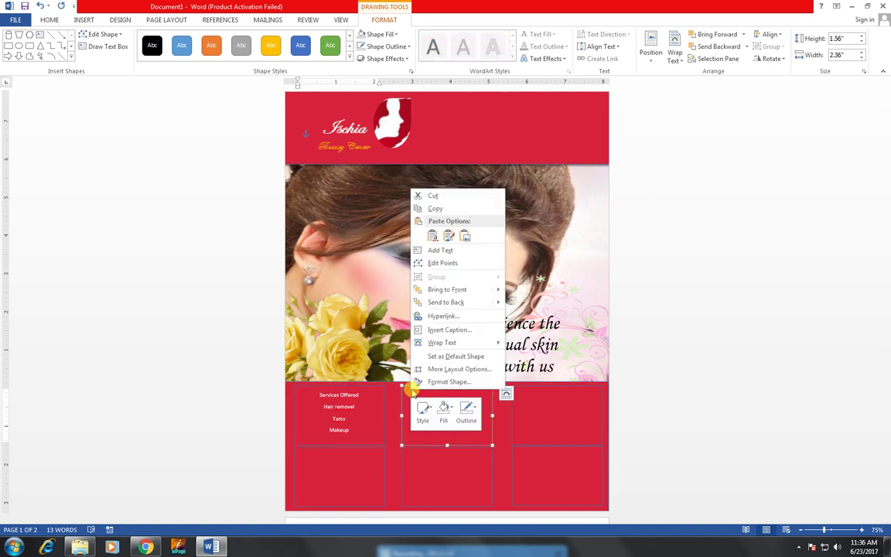
left_click(446, 249)
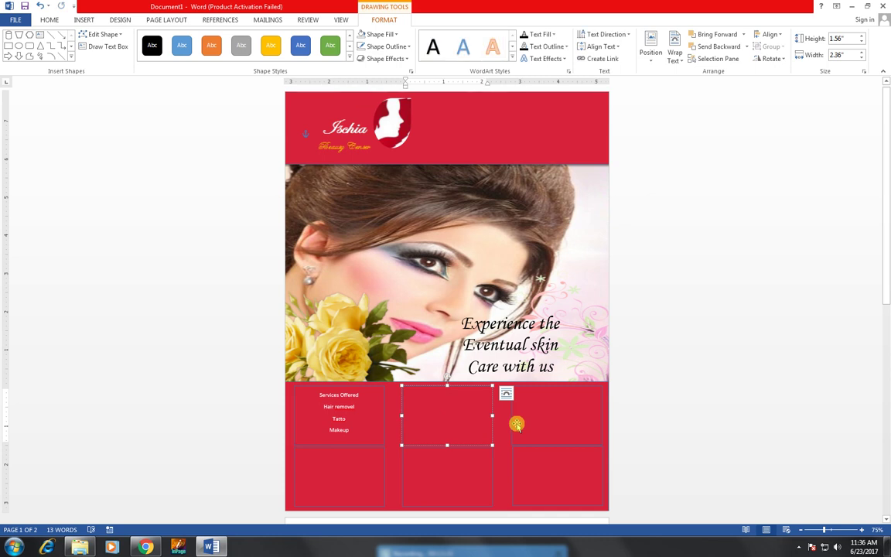
type("Manicure a")
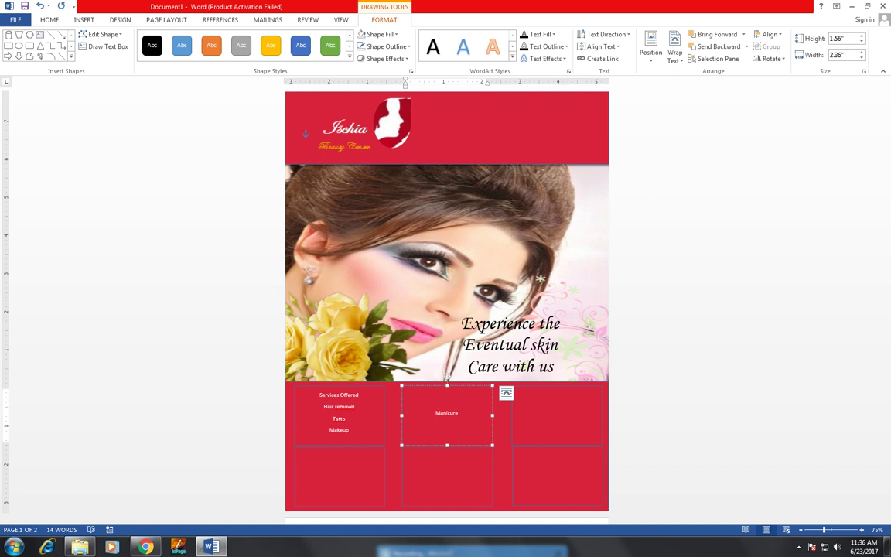
type("nd pedi")
type("cure")
key("Return")
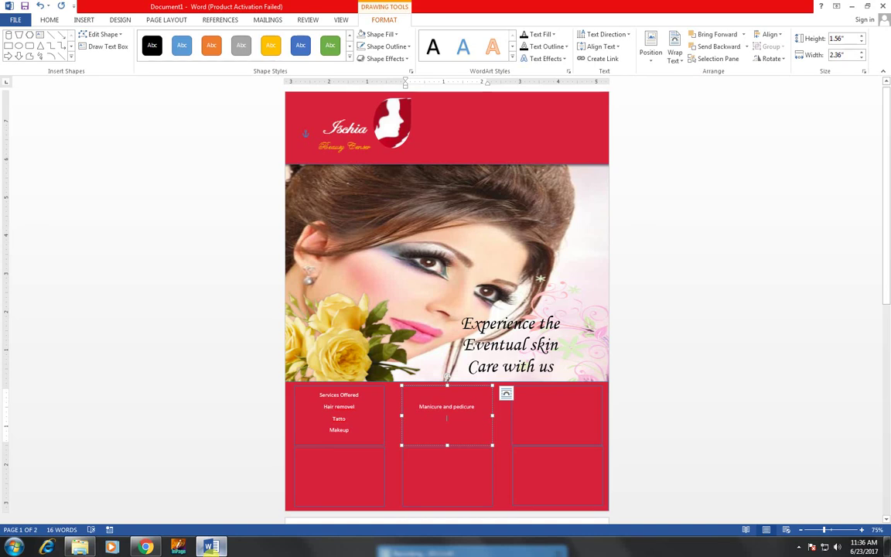
type("Filer and")
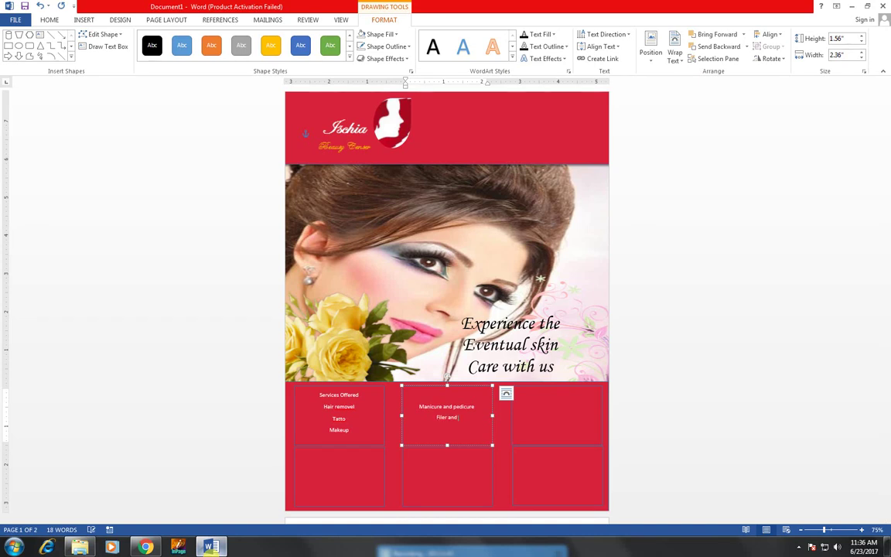
type(" Botax")
key("Return")
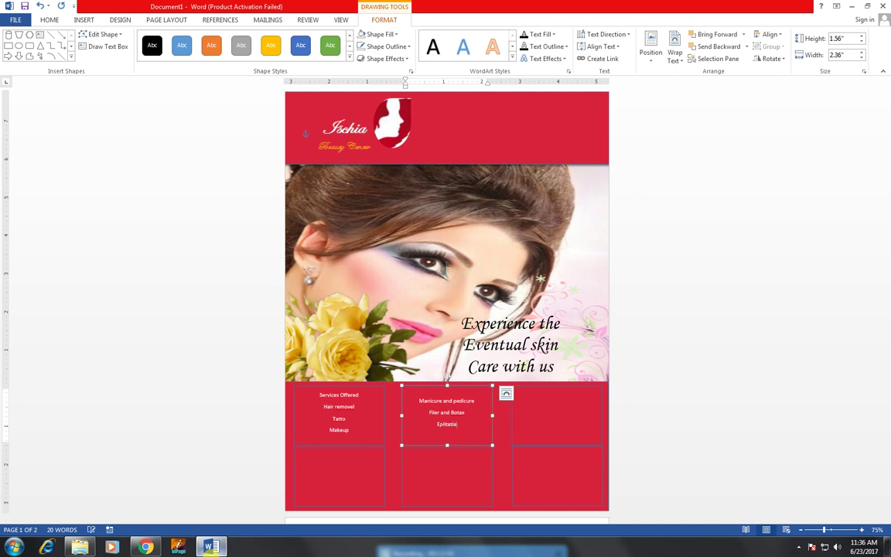
type("Elatic")
left_click(535, 391)
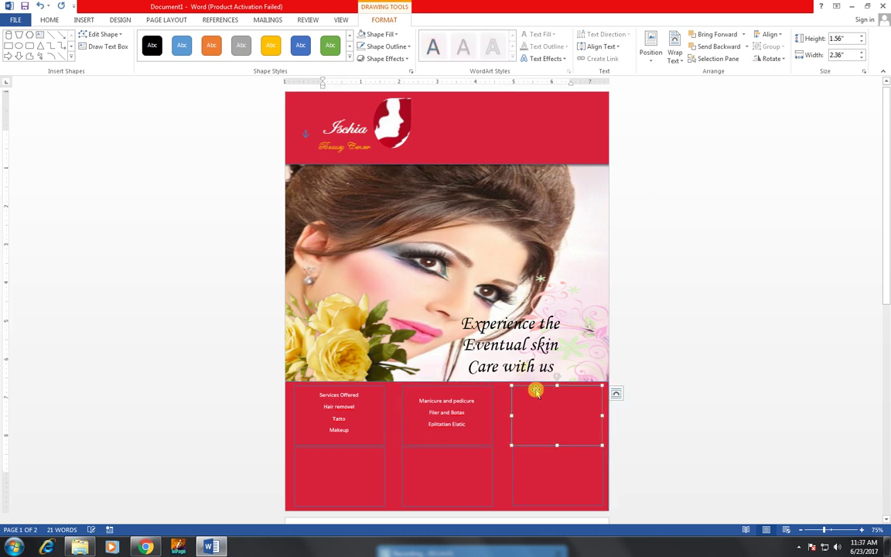
Type Photo Rejeventation, Sain And Visuage and Body Massag as three lines in the right-hand box.
right_click(536, 390)
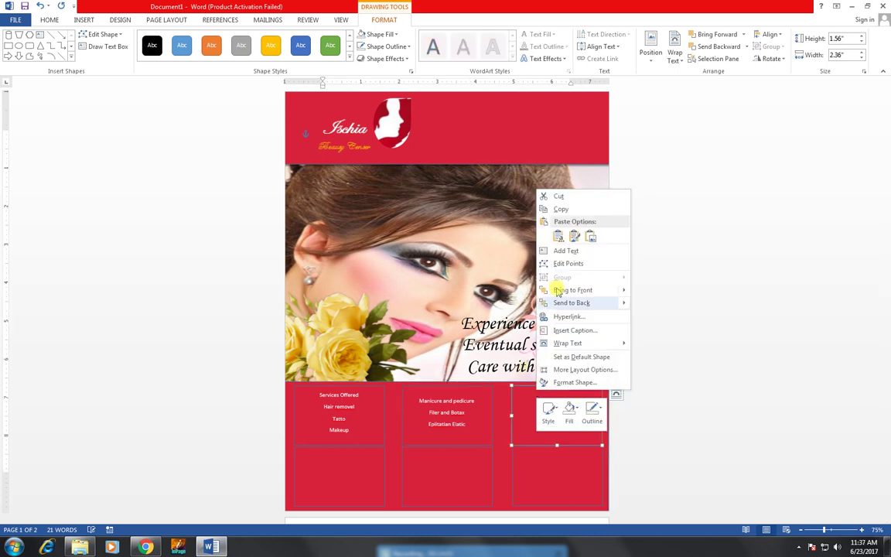
left_click(580, 254)
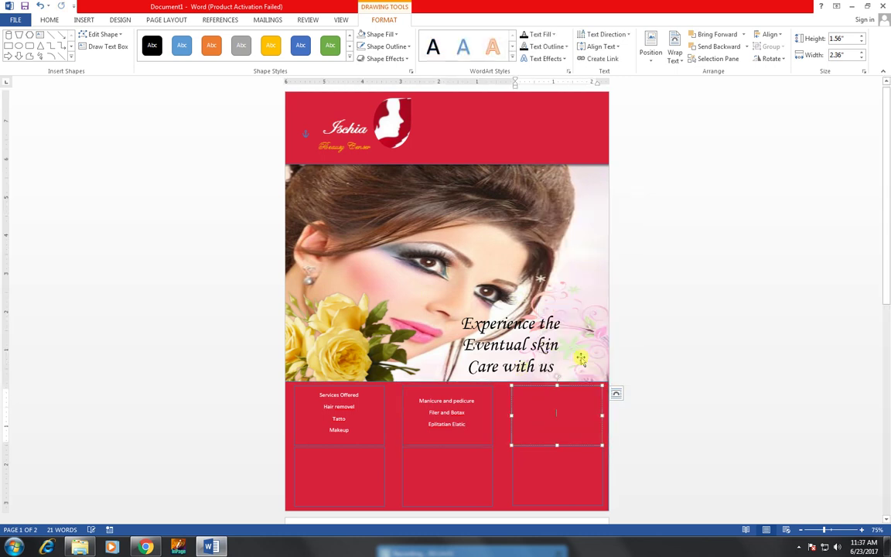
left_click(514, 397)
type("Photo Rej")
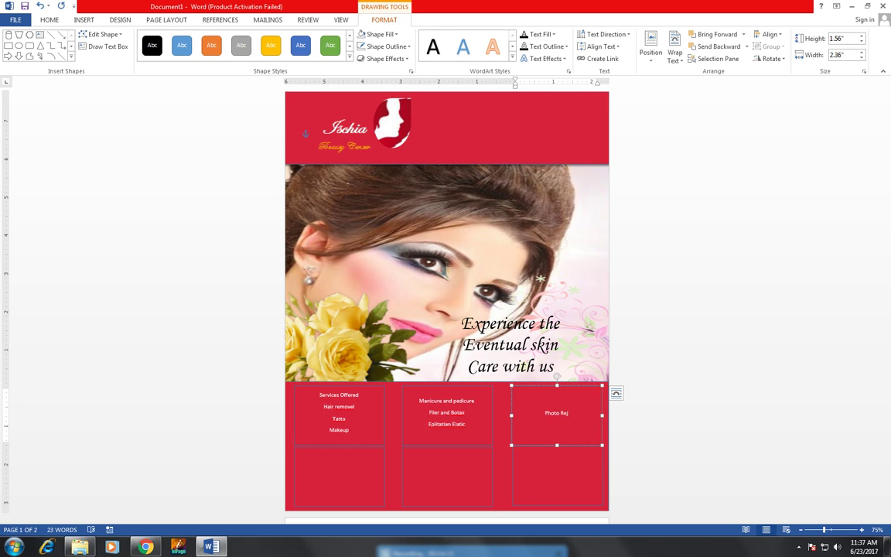
type("eventation")
key("Return")
type("Visuage")
key("Return")
type("ssag")
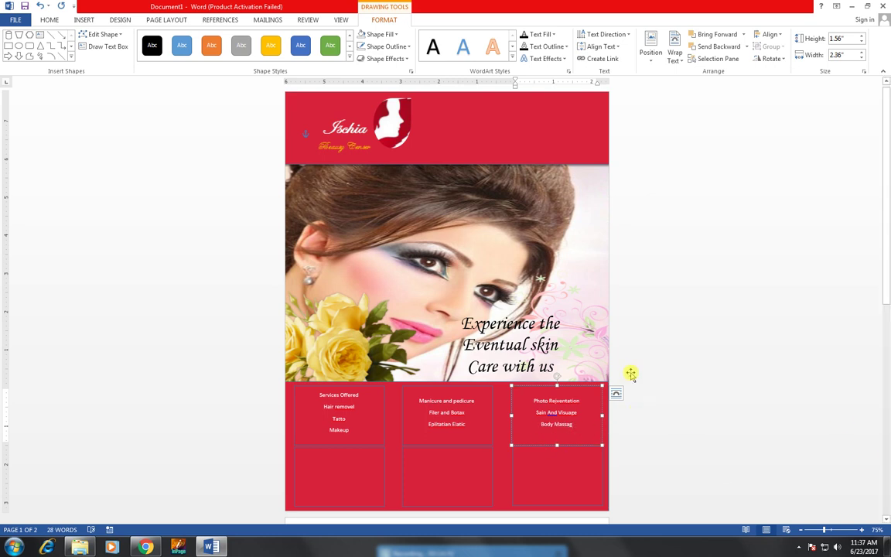
left_click_drag(362, 432, 318, 393)
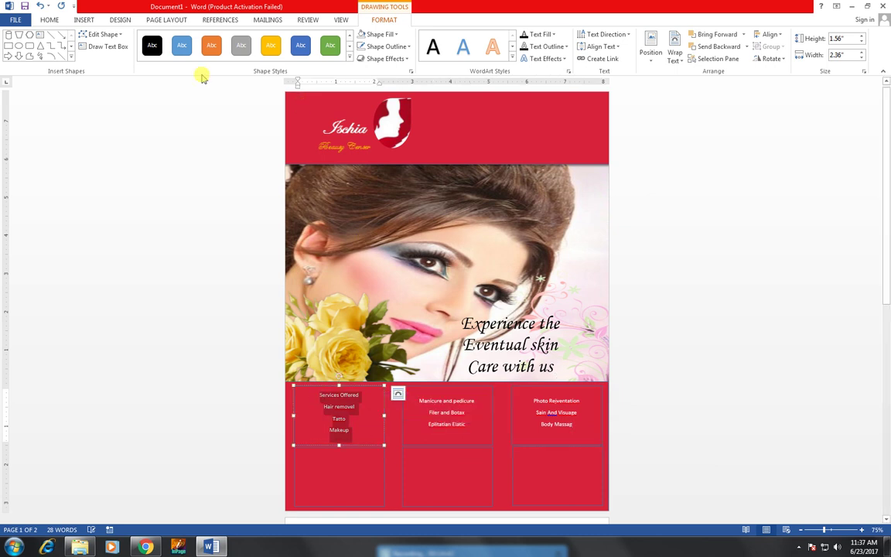
Apply No Spacing and centre alignment to the left box's lines.
left_click(53, 20)
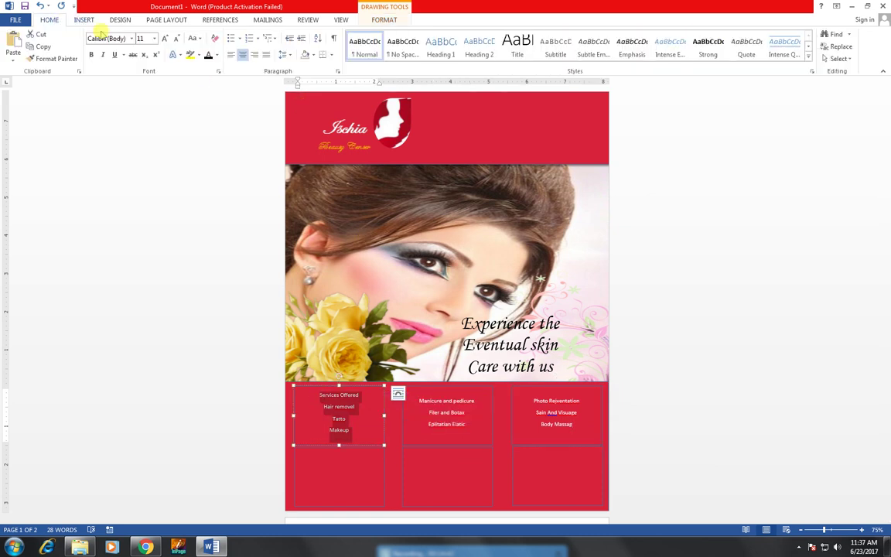
left_click(404, 48)
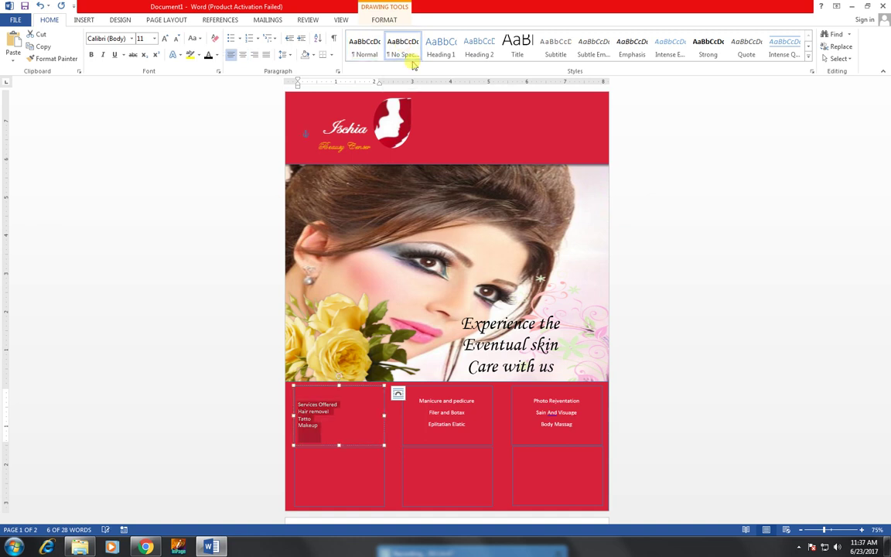
left_click(245, 57)
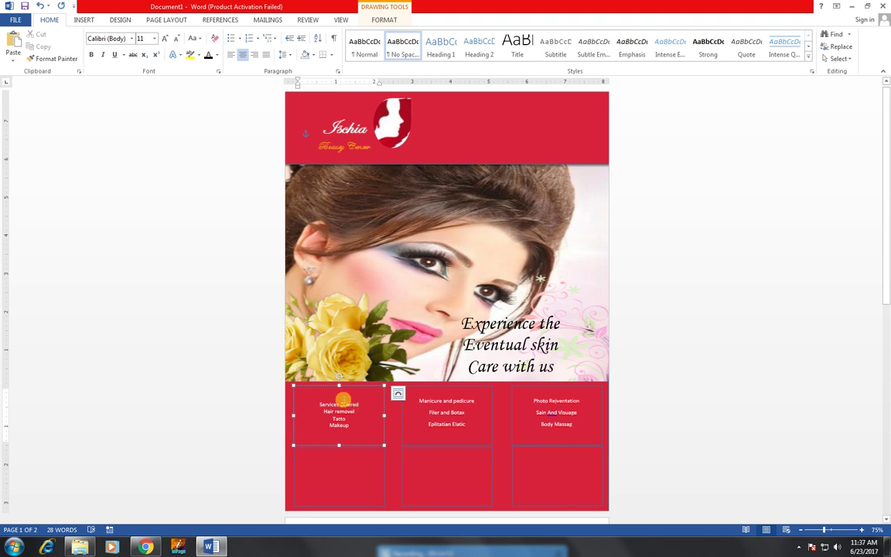
Enlarge the Services Offered heading to 16 pt and make its font yellow.
left_click_drag(360, 408, 300, 402)
left_click(165, 38)
left_click(165, 38)
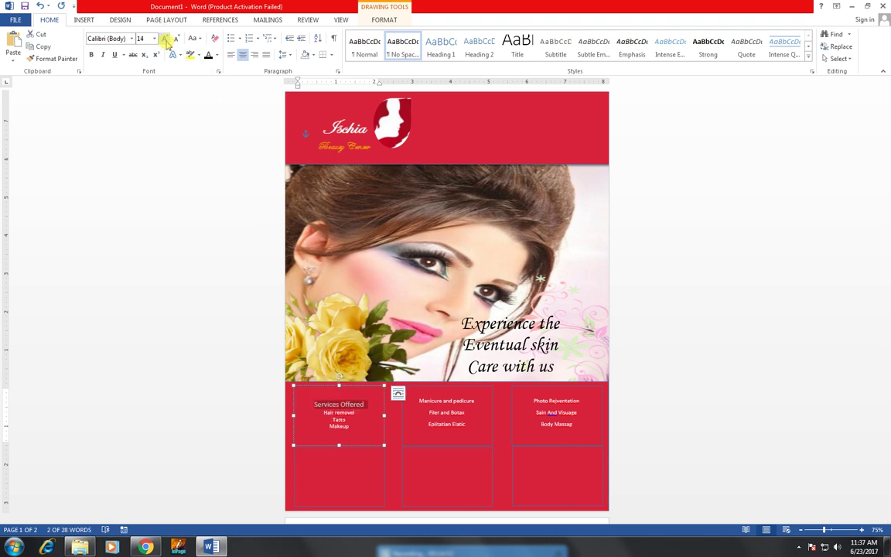
left_click(164, 38)
left_click(191, 55)
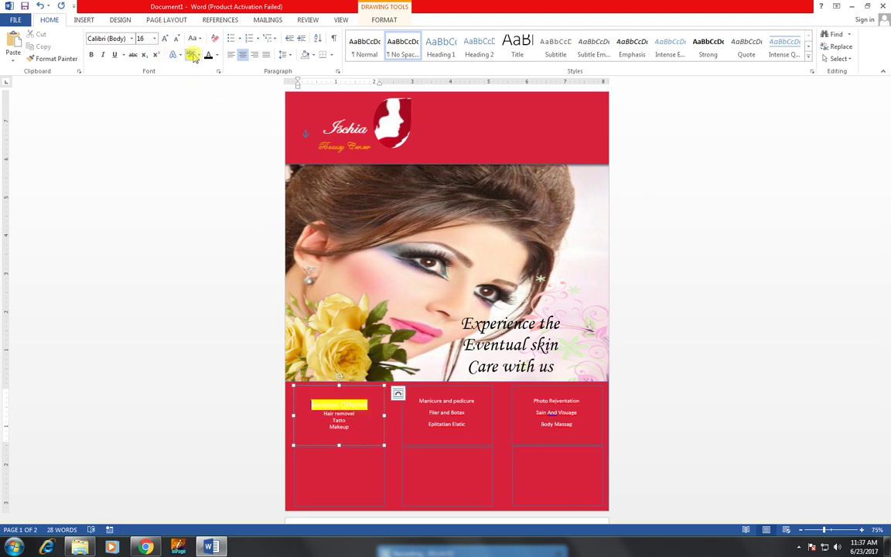
left_click(209, 56)
left_click(320, 403)
triple_click(319, 403)
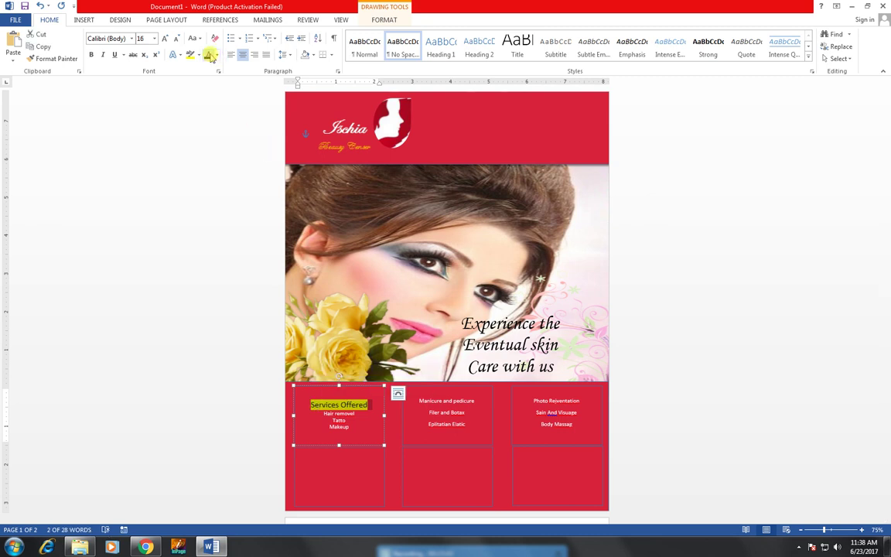
left_click(438, 391)
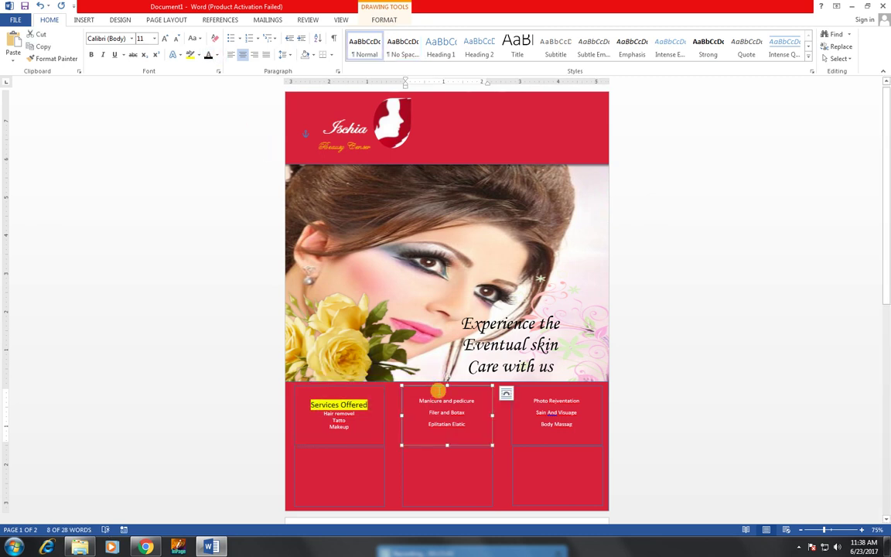
triple_click(364, 406)
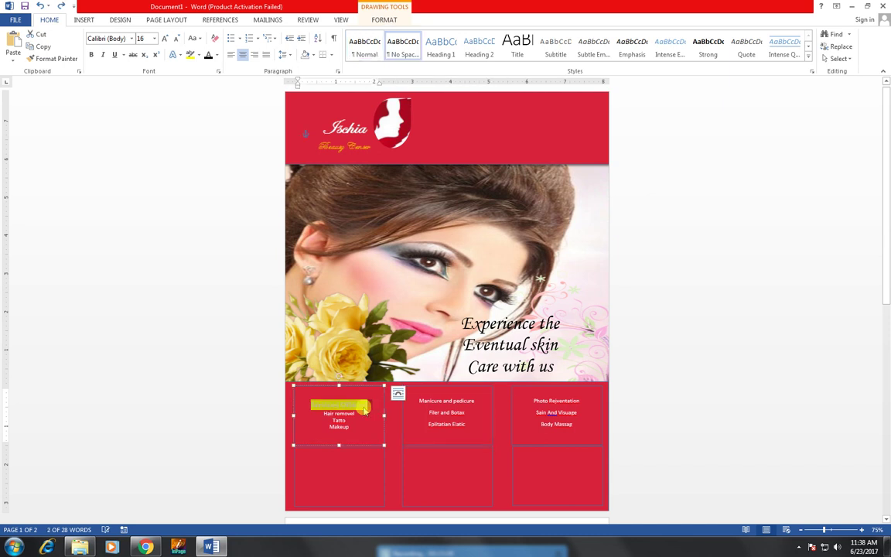
left_click(216, 54)
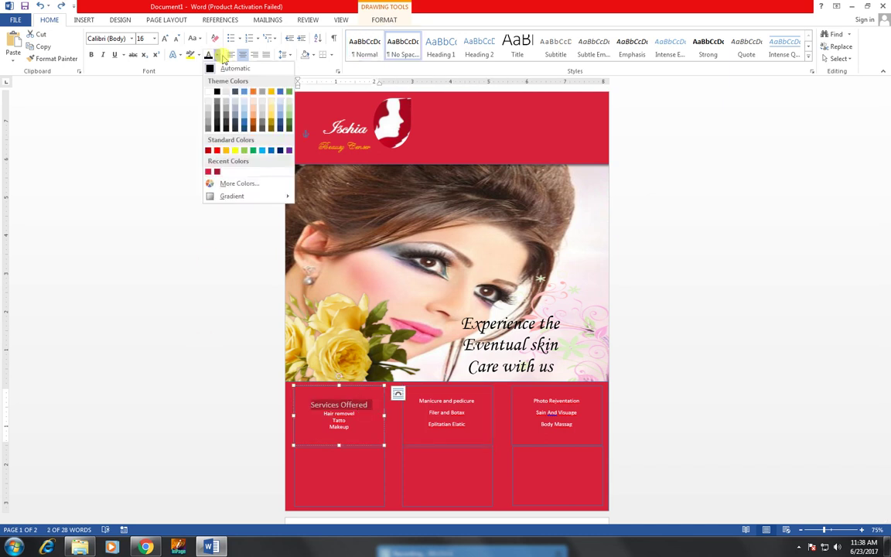
left_click(235, 150)
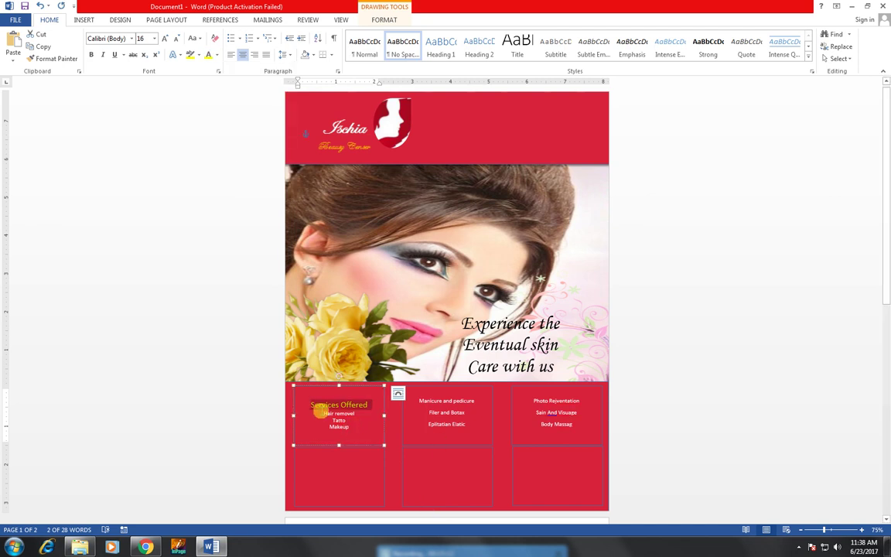
Enlarge the Hair removel, Tatto and Makeup lines to 14 pt.
left_click_drag(300, 413, 352, 428)
left_click(164, 38)
left_click(164, 38)
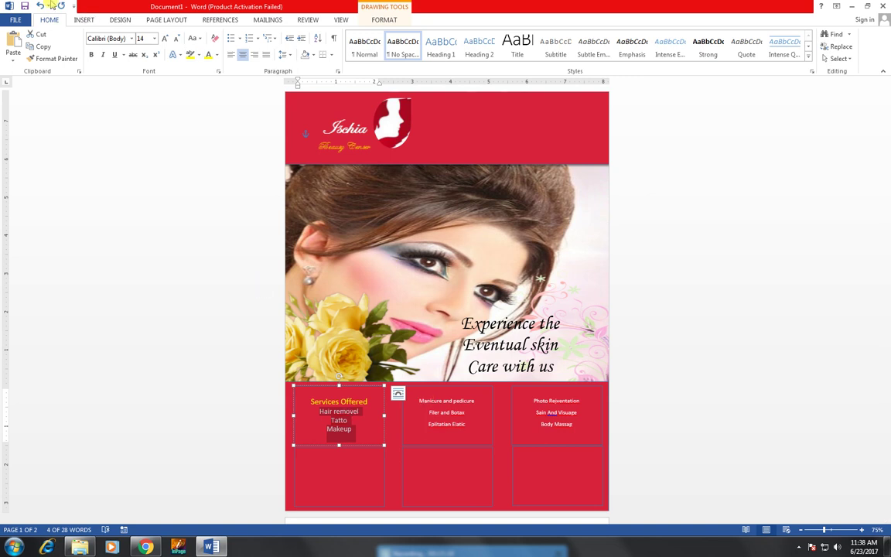
left_click(51, 58)
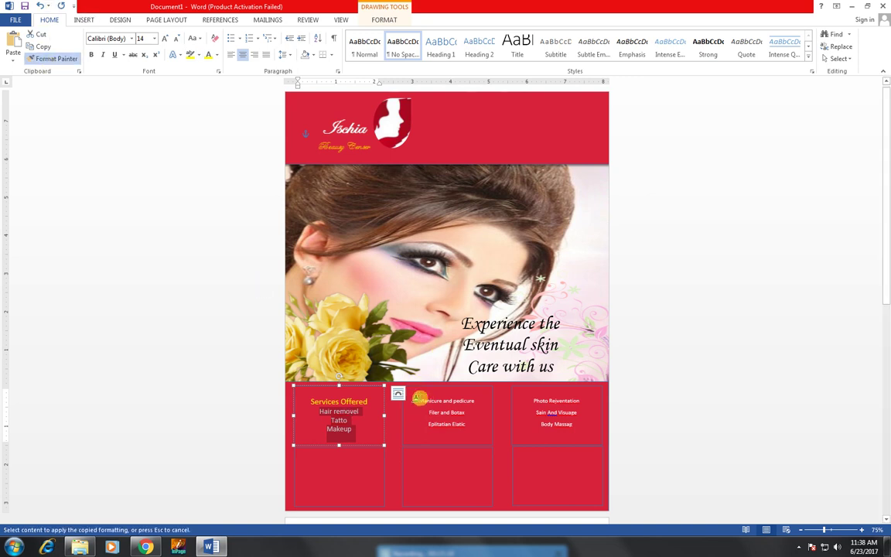
left_click_drag(418, 399, 465, 424)
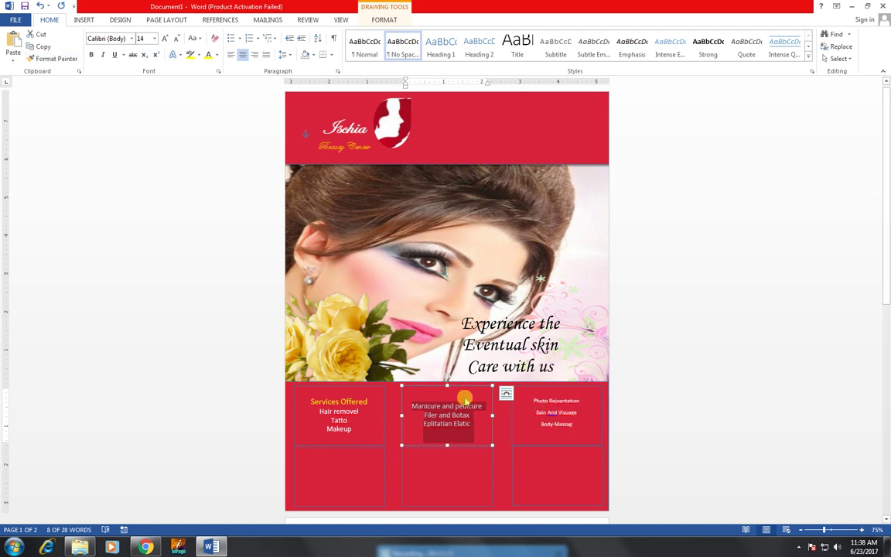
left_click(69, 60)
left_click_drag(535, 396, 573, 426)
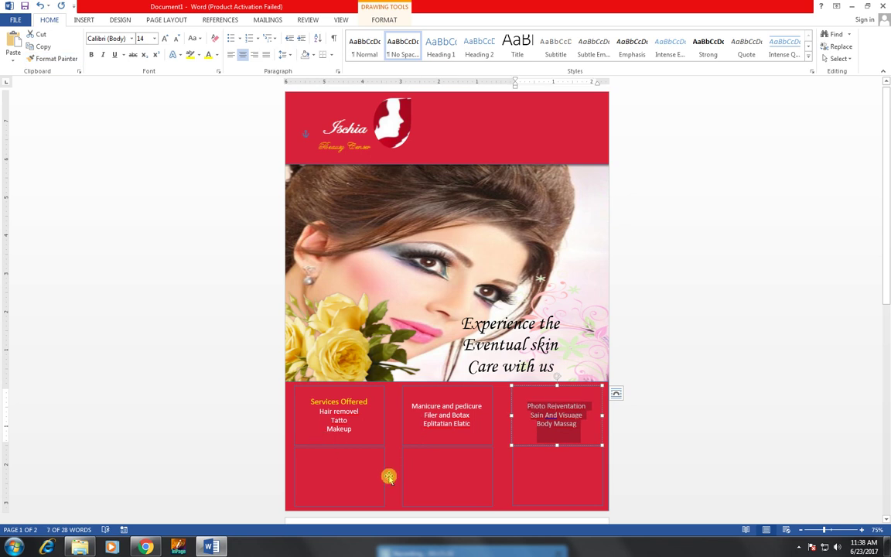
left_click(331, 489)
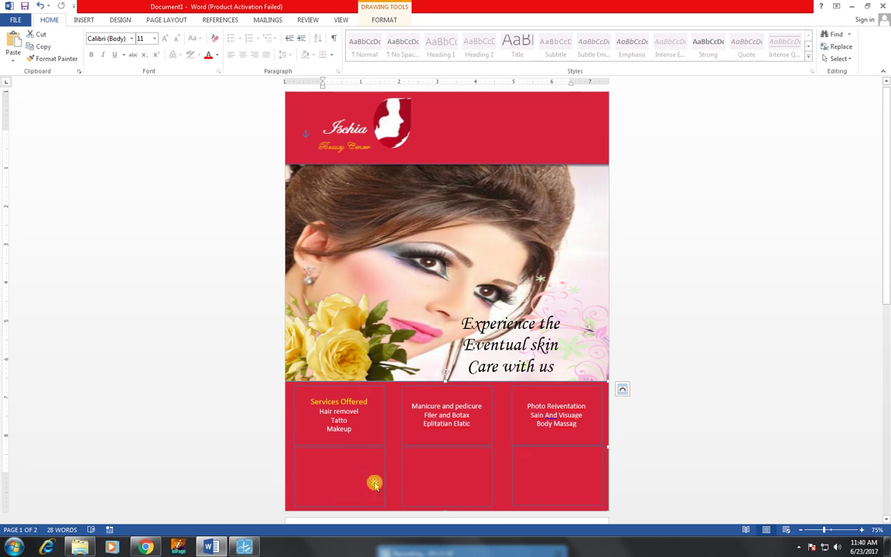
left_click(399, 472)
left_click(515, 465)
left_click(383, 401)
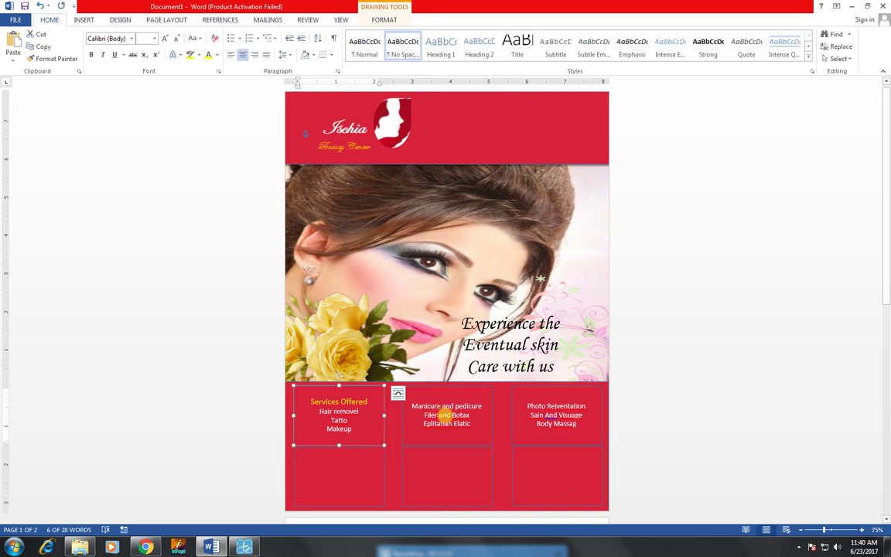
Select all three service text boxes together.
left_click(523, 400, "shift")
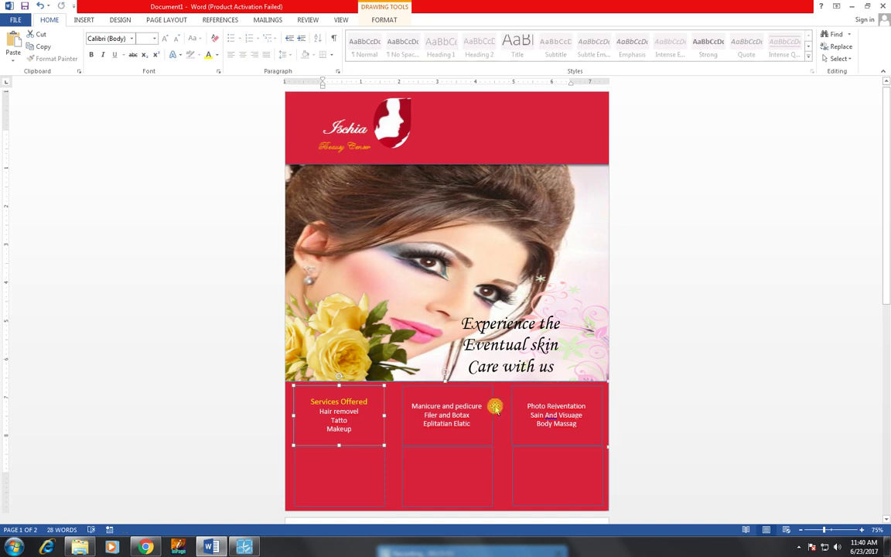
left_click(447, 410)
left_click(385, 412, "shift")
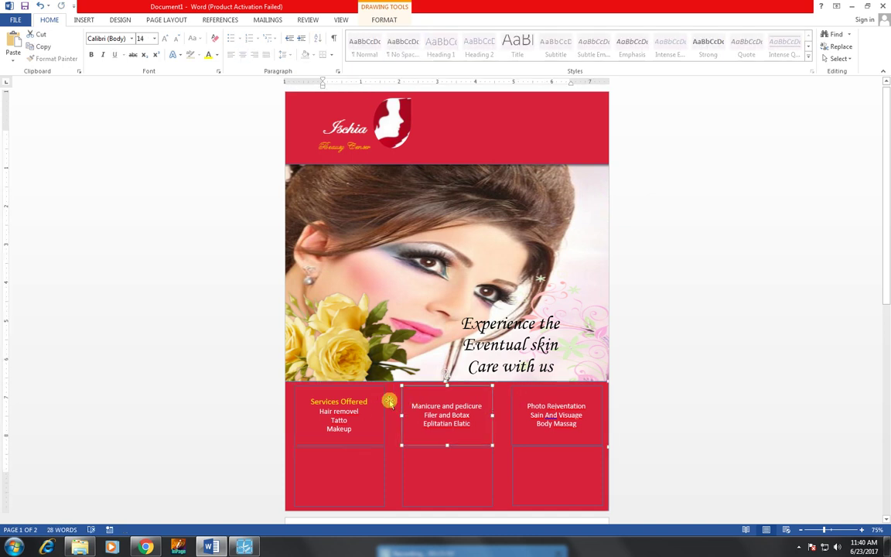
left_click(386, 403, "shift")
left_click(385, 403, "shift")
left_click(383, 405, "shift")
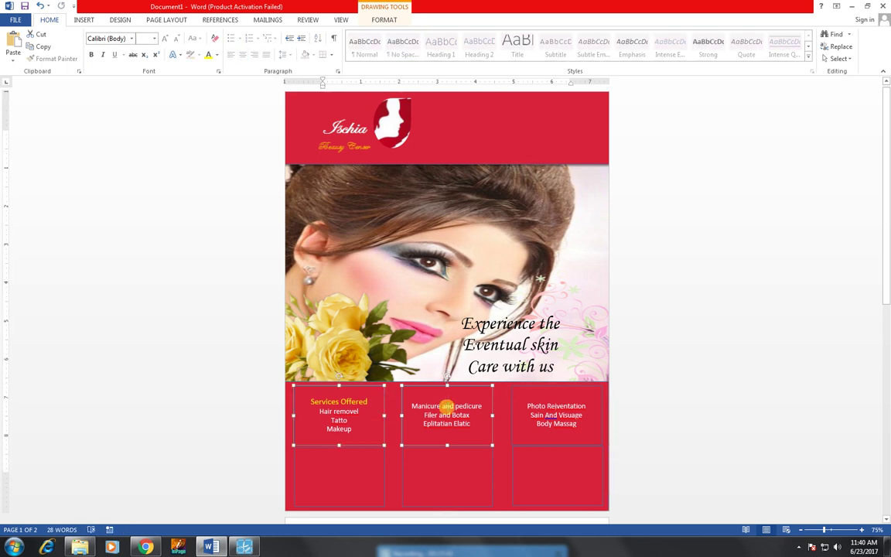
left_click(511, 395, "shift")
left_click(602, 434, "shift")
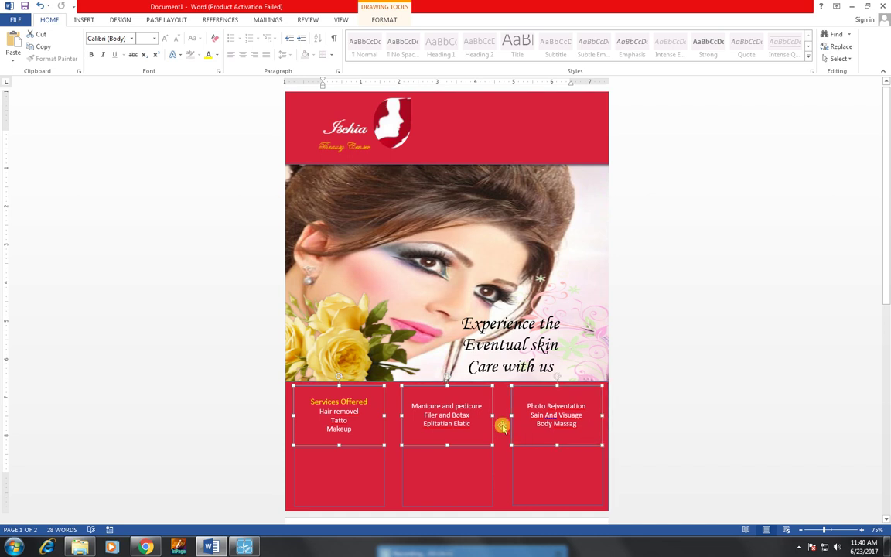
Set the three boxes' Shape Outline to No Outline, then deselect them.
left_click(384, 20)
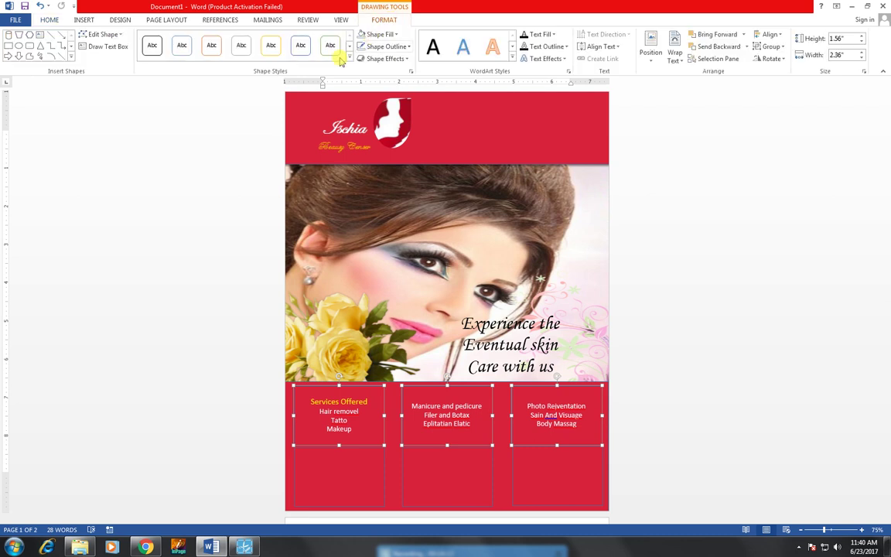
left_click(376, 34)
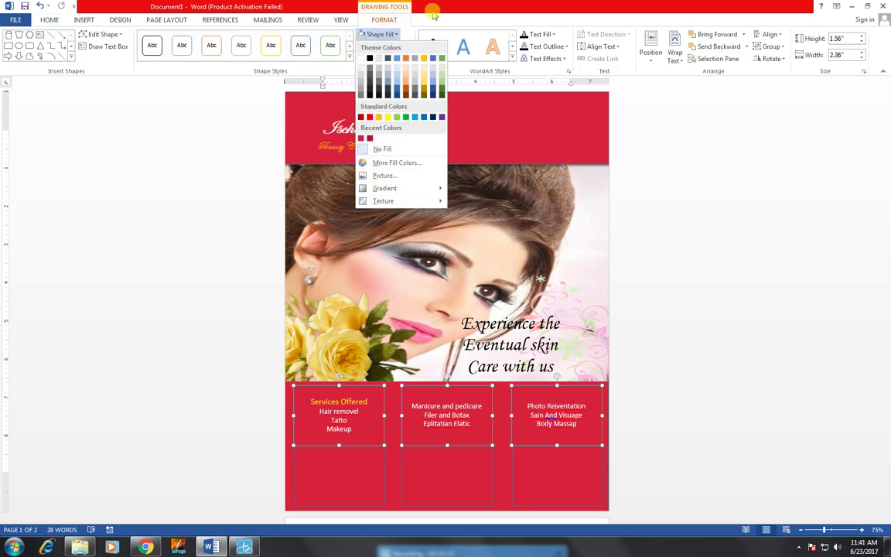
left_click(387, 46)
left_click(387, 45)
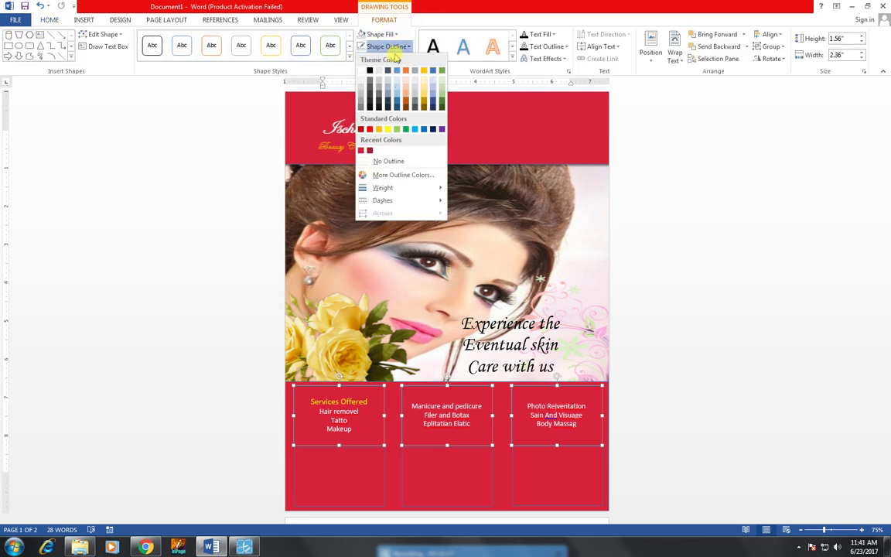
left_click(398, 161)
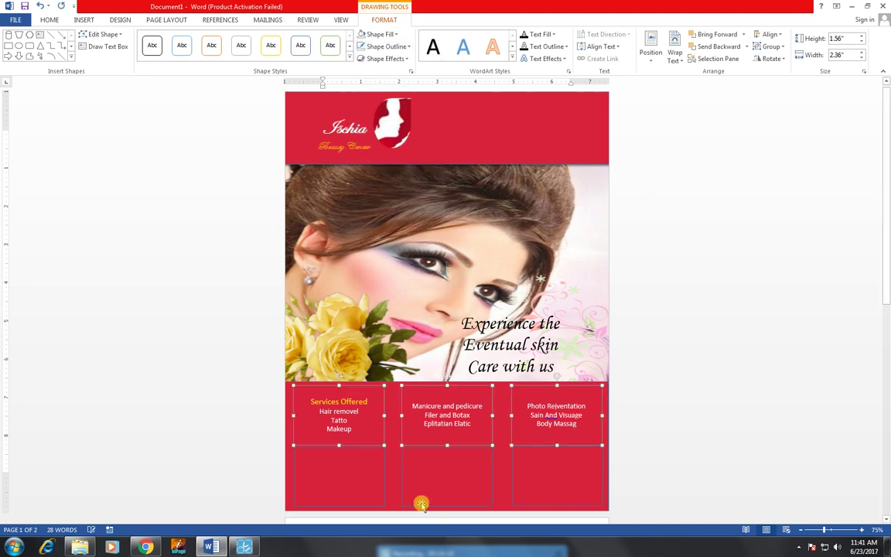
left_click(387, 478)
left_click(364, 451)
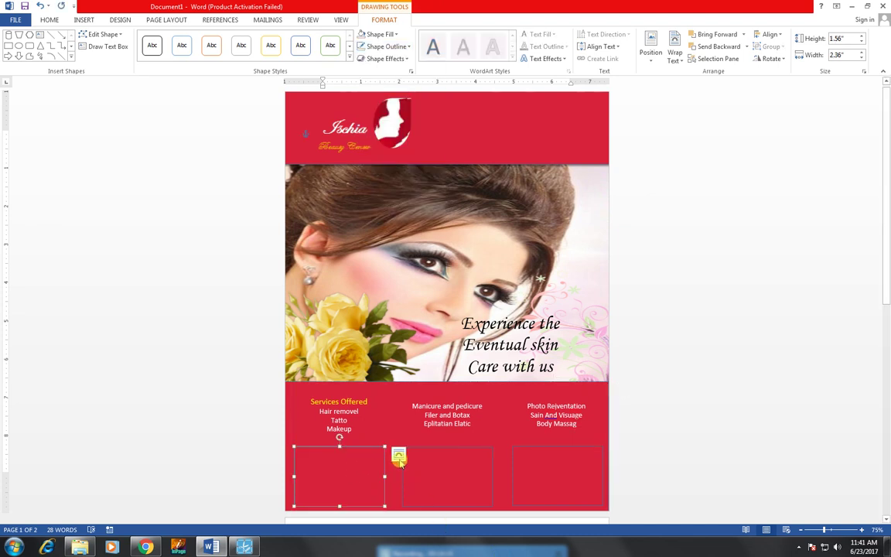
Move one lower box under Services Offered and resize it to 0.92" x 1.25".
left_click(441, 454)
left_click(441, 452)
left_click(464, 455)
left_click_drag(522, 450, 300, 438)
left_click(332, 463)
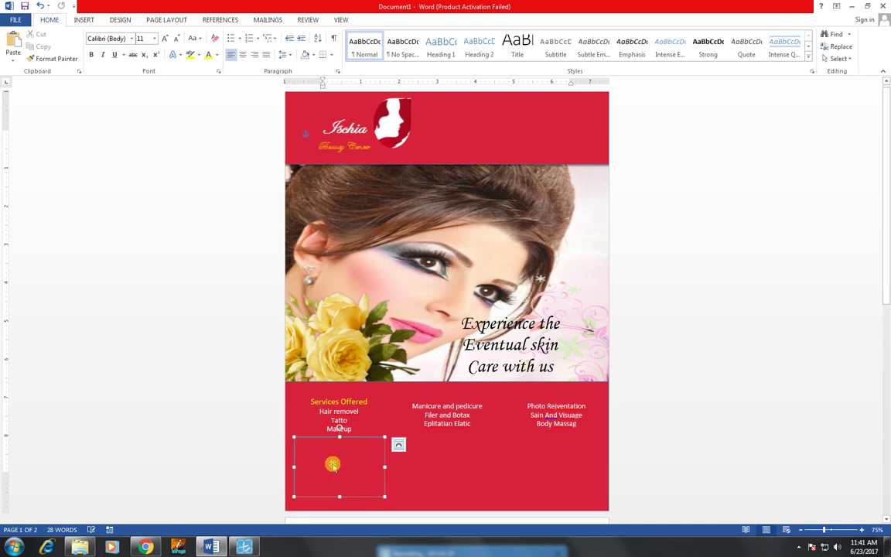
mouse_move(385, 497)
left_mouse_down()
mouse_move(343, 472)
mouse_move(338, 437)
left_mouse_up()
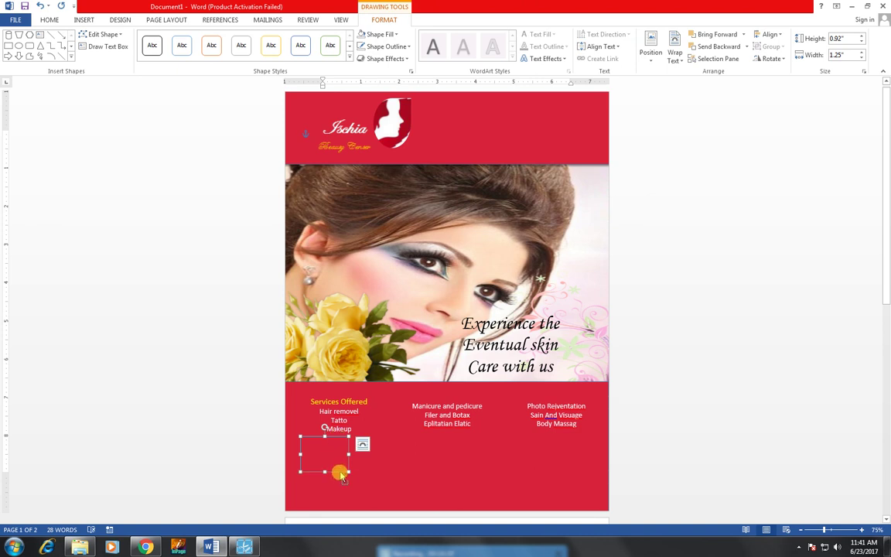
Copy the small box into a row of five and nudge the boxes into line.
left_click_drag(340, 473, 393, 474)
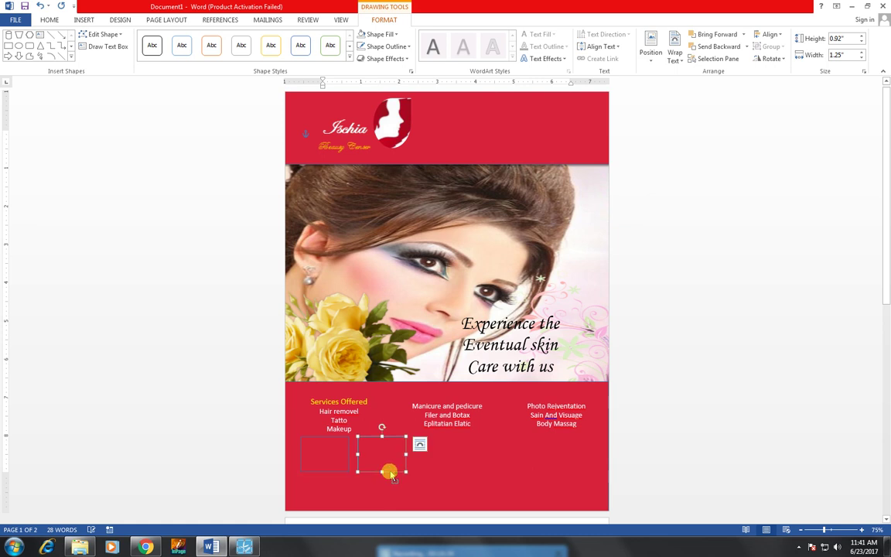
left_click_drag(394, 475, 558, 473)
left_click(404, 462)
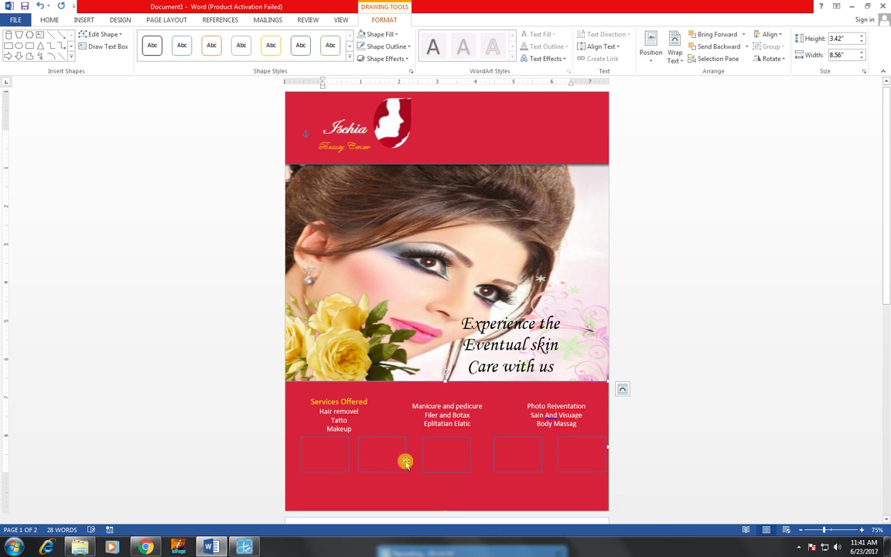
left_click(405, 438)
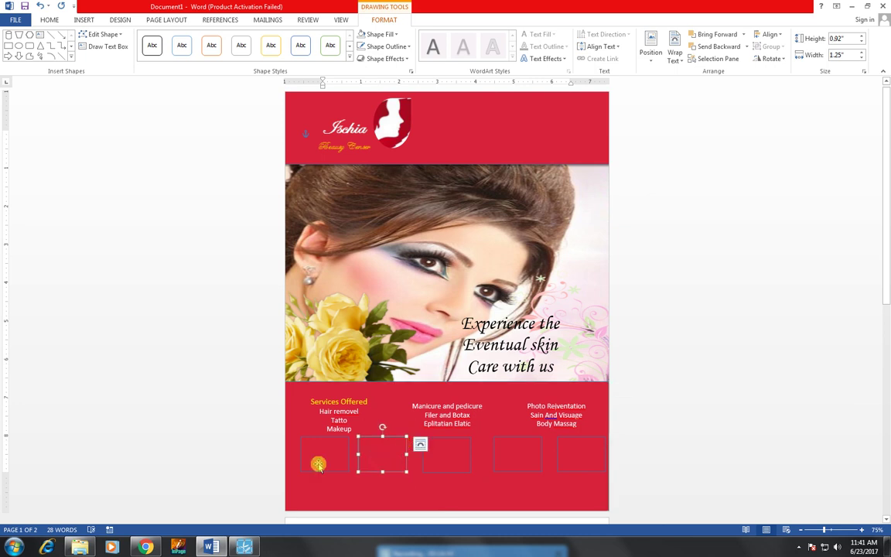
left_click(313, 438)
left_click_drag(313, 439, 311, 439)
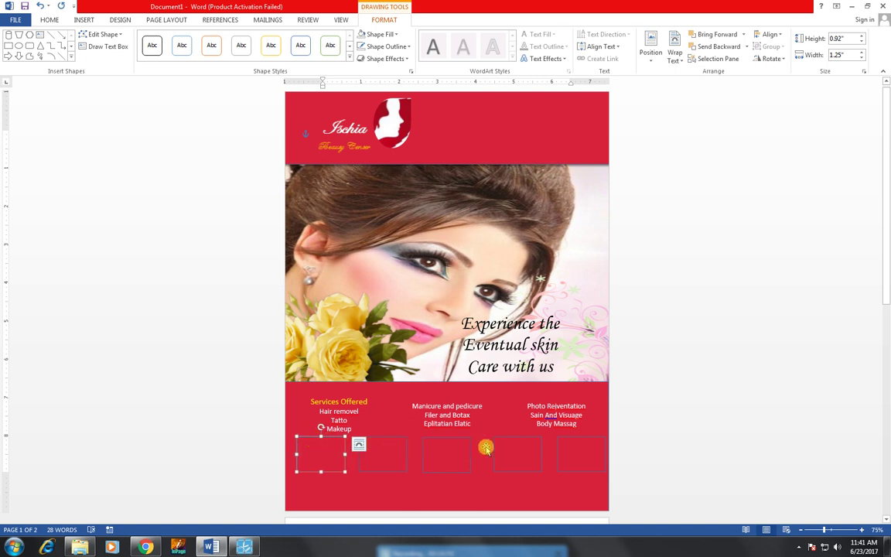
left_click(515, 452)
left_click_drag(517, 453, 515, 453)
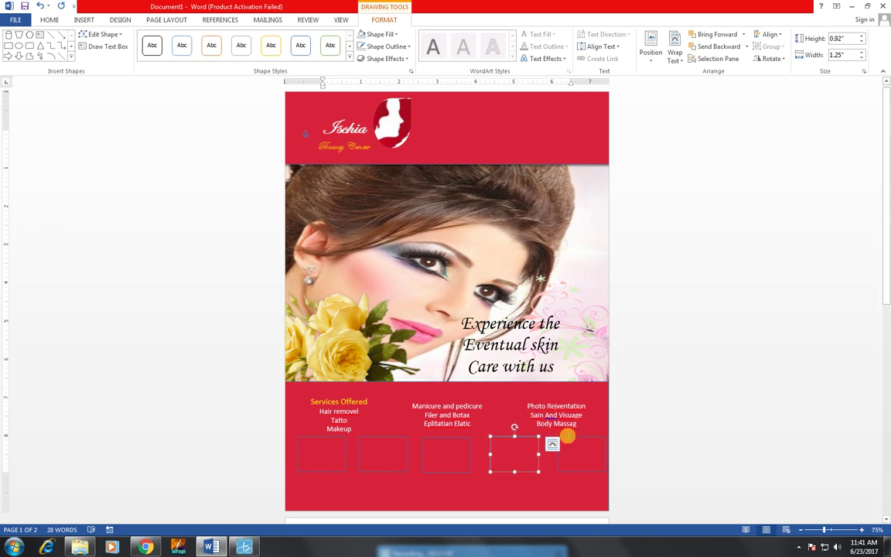
left_click(574, 442)
left_click_drag(576, 441, 573, 442)
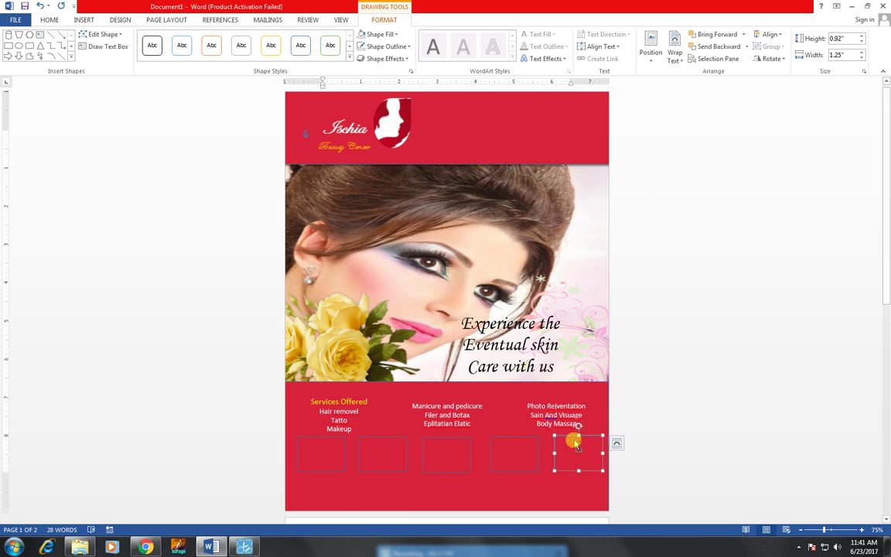
left_click(319, 439)
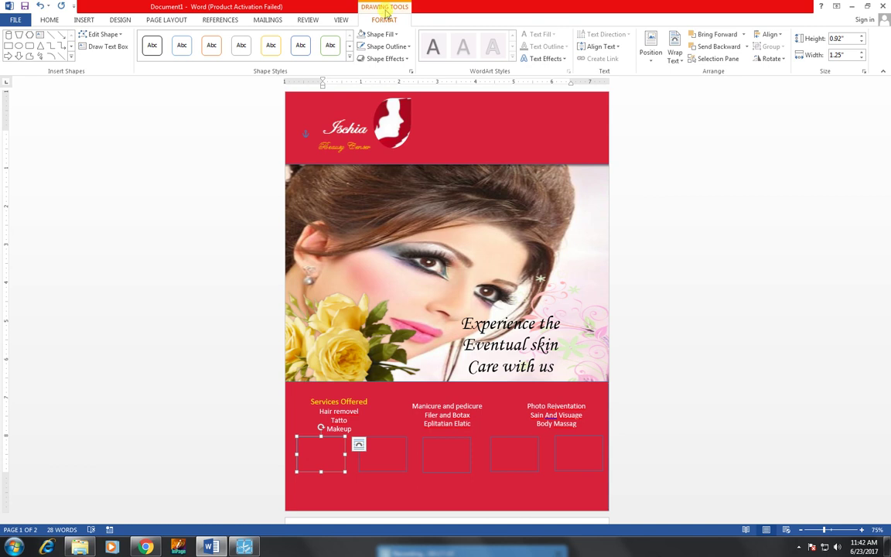
left_click(395, 35)
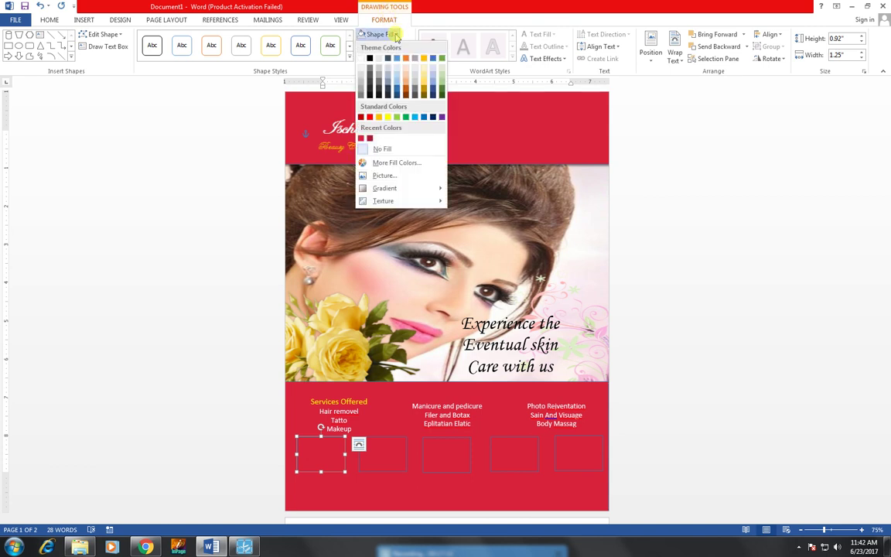
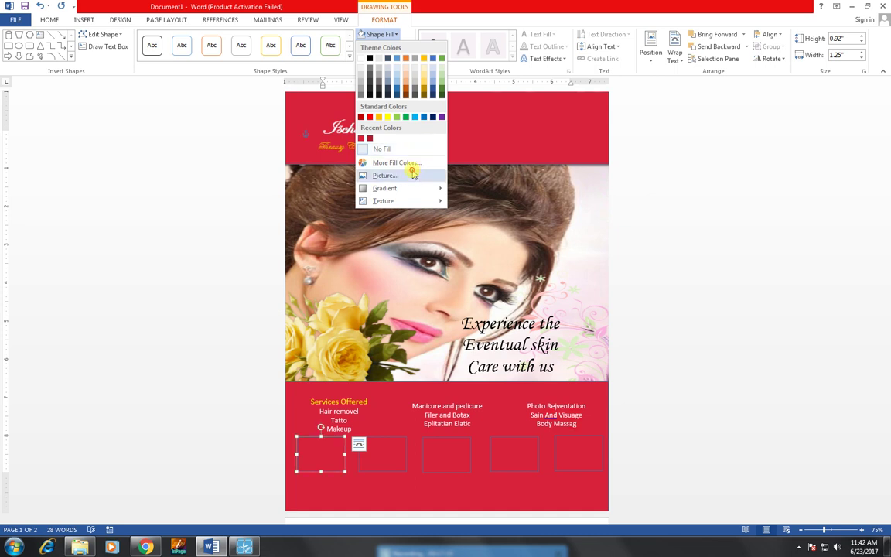
Fill the first empty frame with the 'download' photo from Local Disk (E:).
left_click(413, 173)
left_click(569, 369)
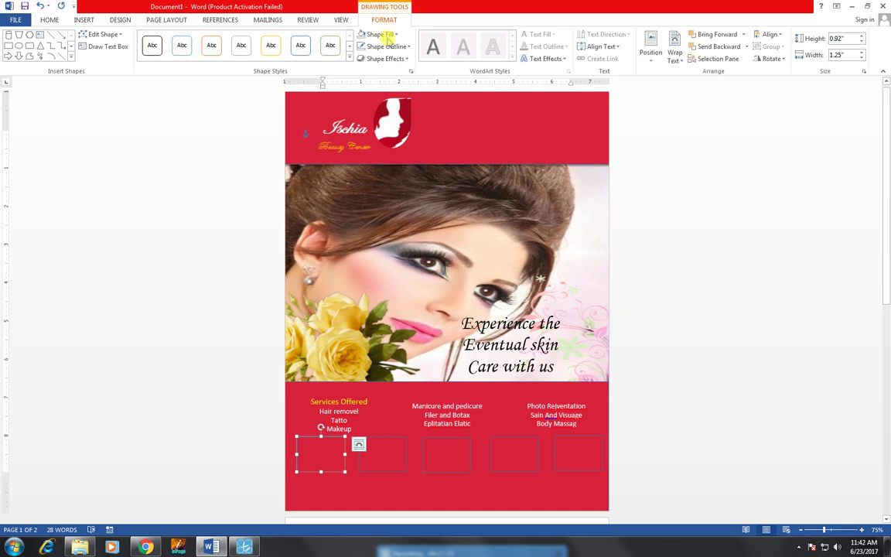
left_click(387, 36)
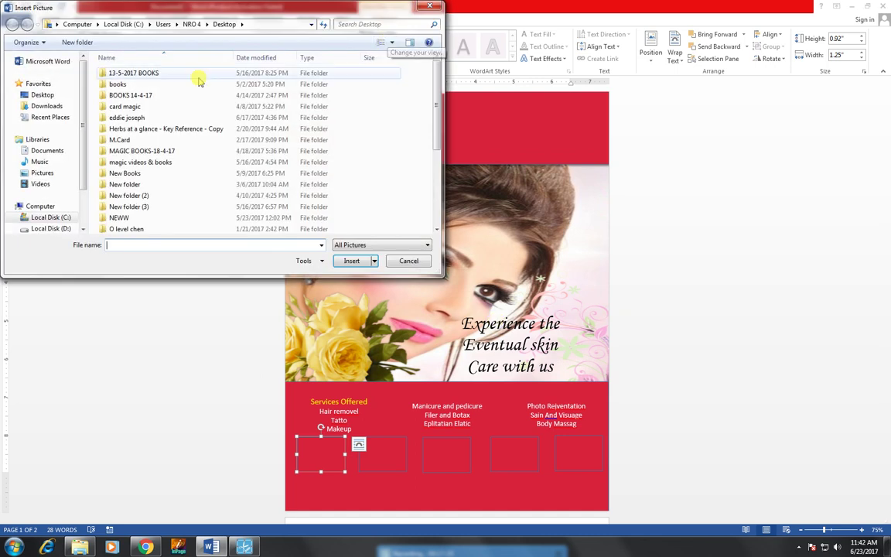
scroll(47, 186, "down", 2)
left_click(52, 190)
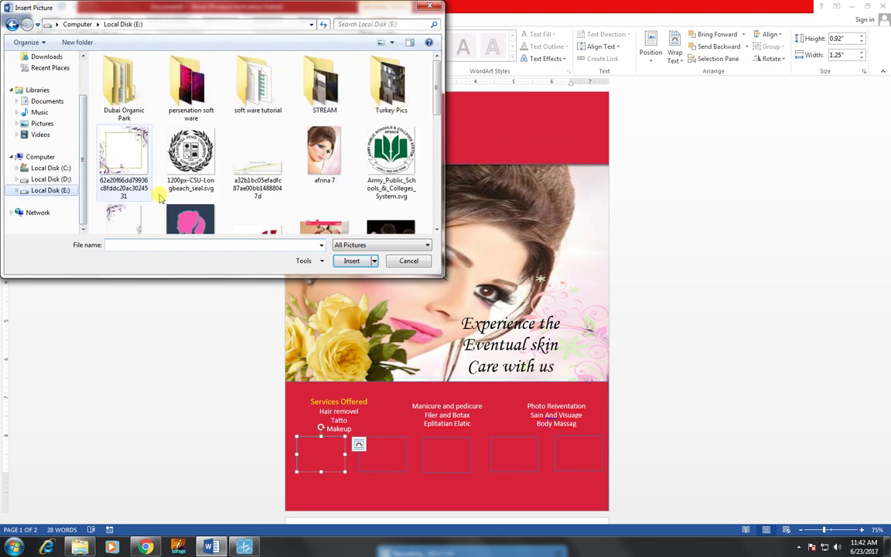
scroll(393, 102, "down", 1)
scroll(393, 102, "down", 2)
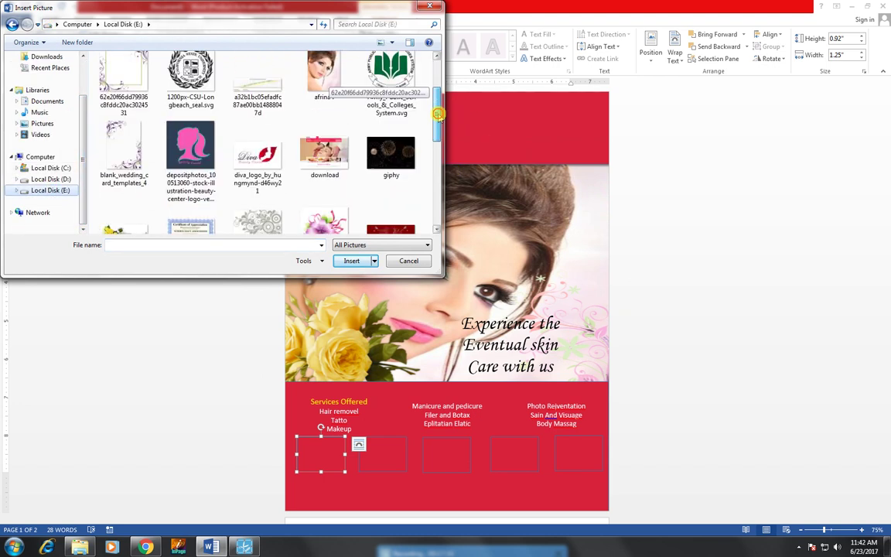
left_click(325, 155)
left_click(358, 261)
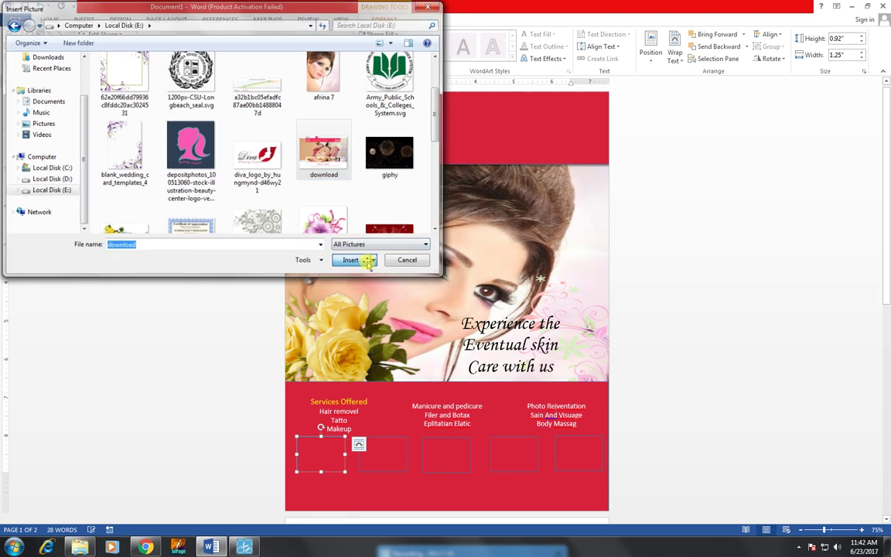
Fill the second frame with the 'images (8)' photo as a picture fill.
left_click(382, 458)
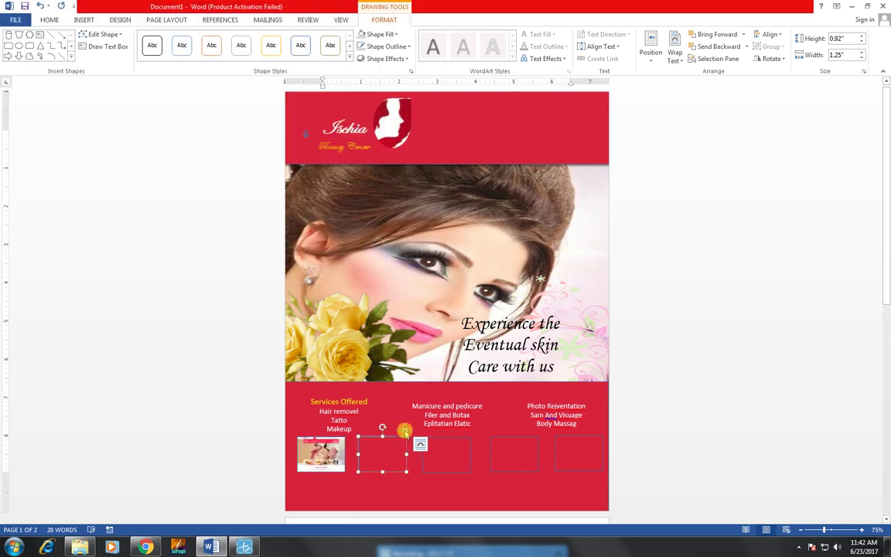
left_click(391, 34)
left_click(404, 175)
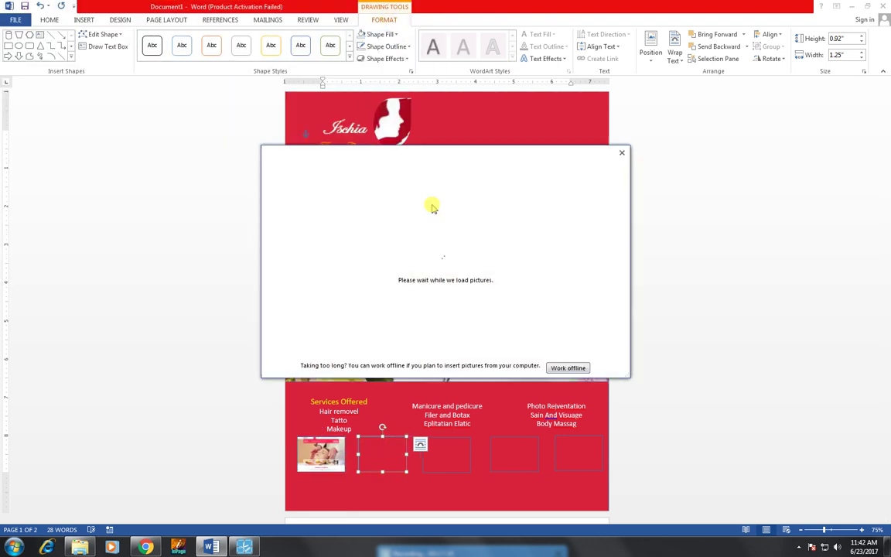
left_click(559, 372)
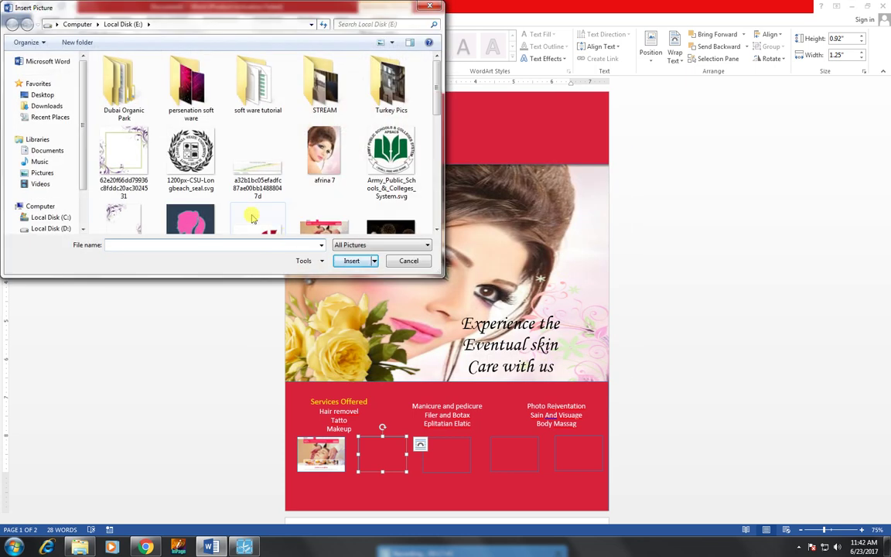
scroll(436, 232, "down", 5)
scroll(435, 232, "down", 3)
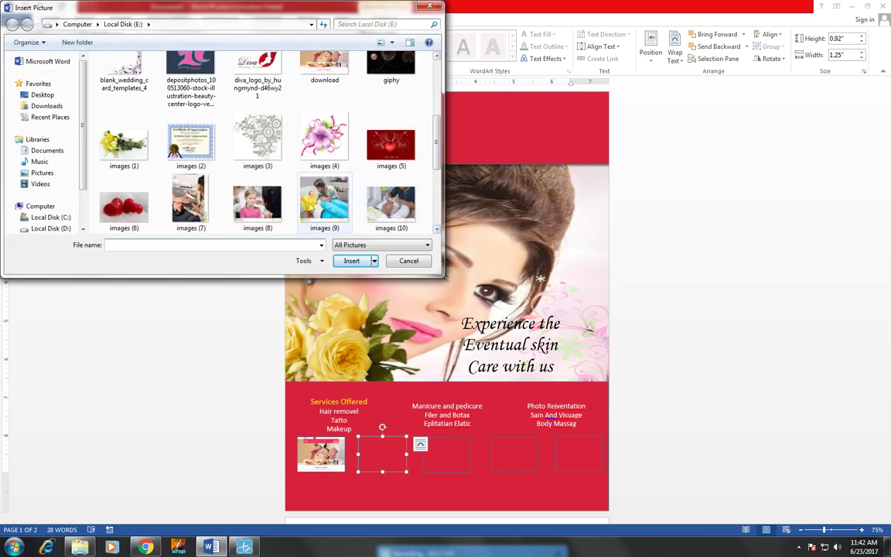
left_click(250, 201)
left_click(351, 261)
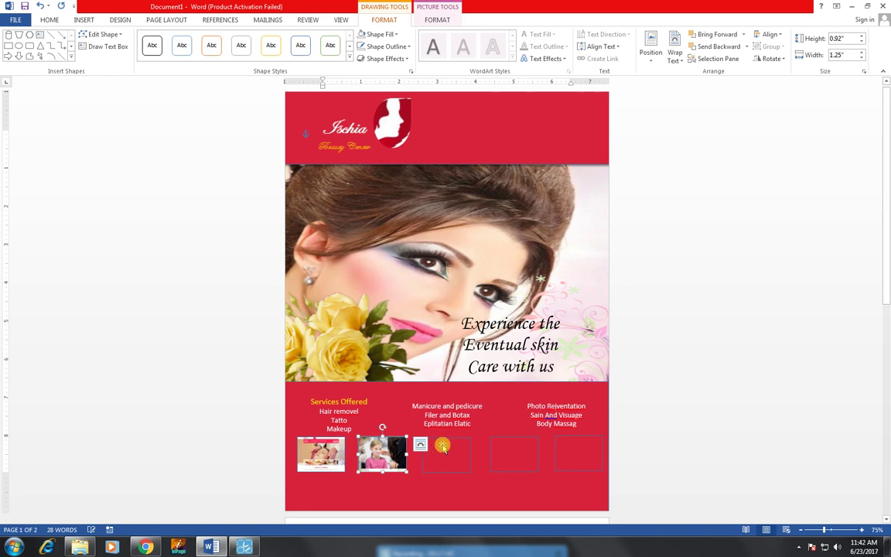
Fill the third frame with the 'images (9)' photo from Local Disk (E:).
left_click(445, 440)
left_click(387, 35)
left_click(392, 177)
left_click(562, 369)
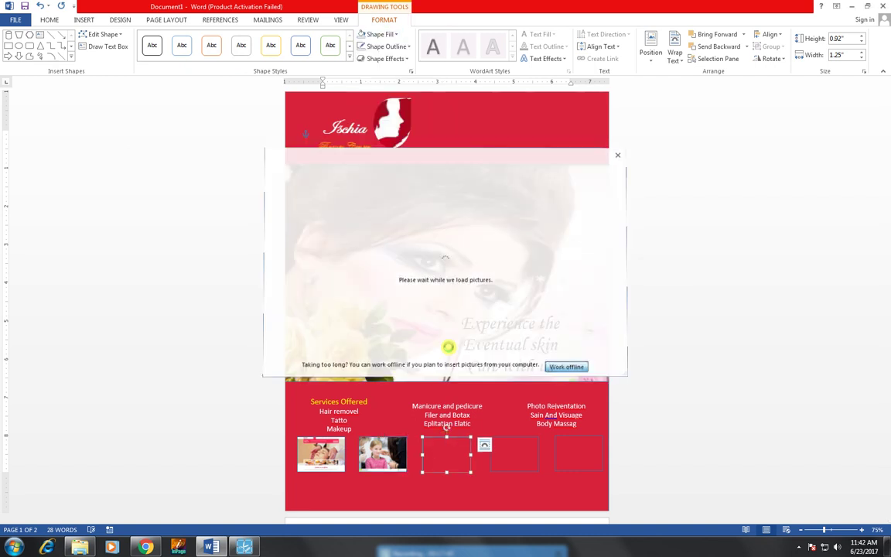
scroll(333, 155, "down", 1)
scroll(333, 155, "down", 1)
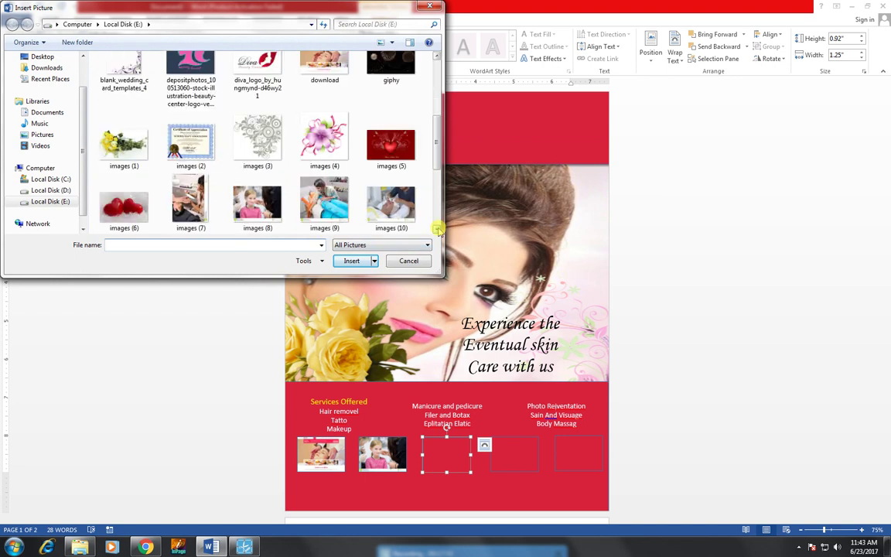
scroll(334, 161, "down", 1)
left_click(324, 143)
left_click(361, 261)
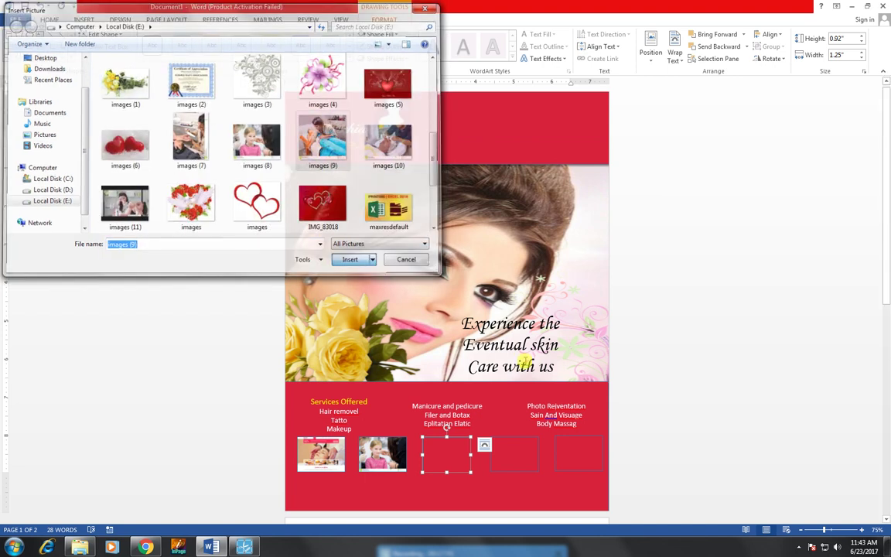
Fill the fourth frame with the 'images (11)' photo.
left_click(506, 433)
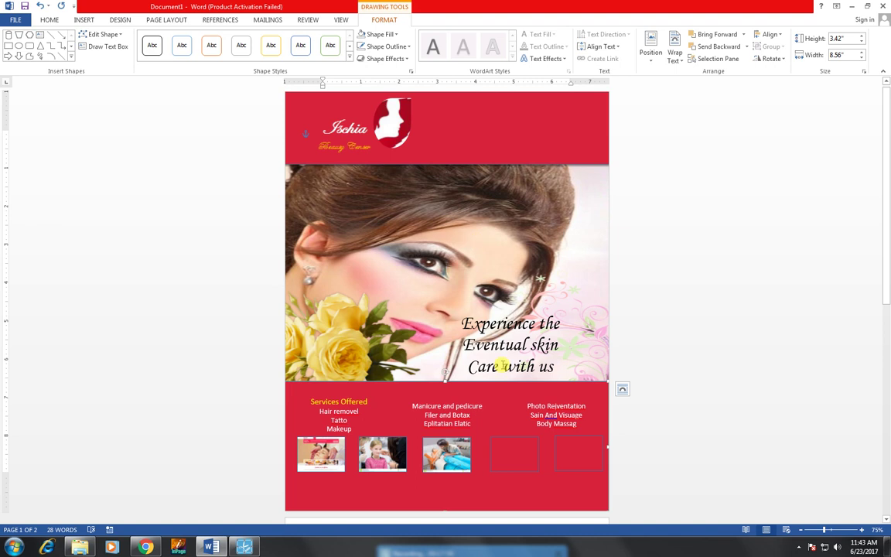
left_click(506, 438)
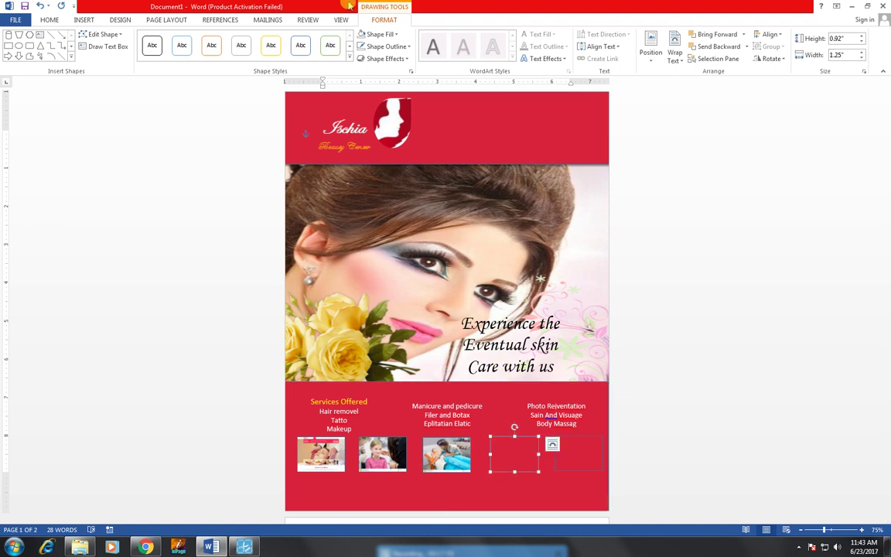
left_click(379, 34)
left_click(391, 176)
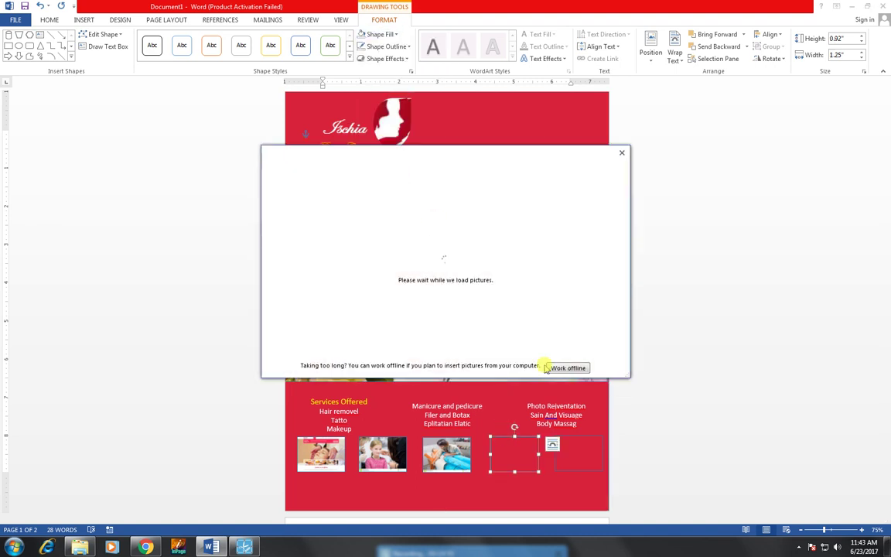
left_click(563, 369)
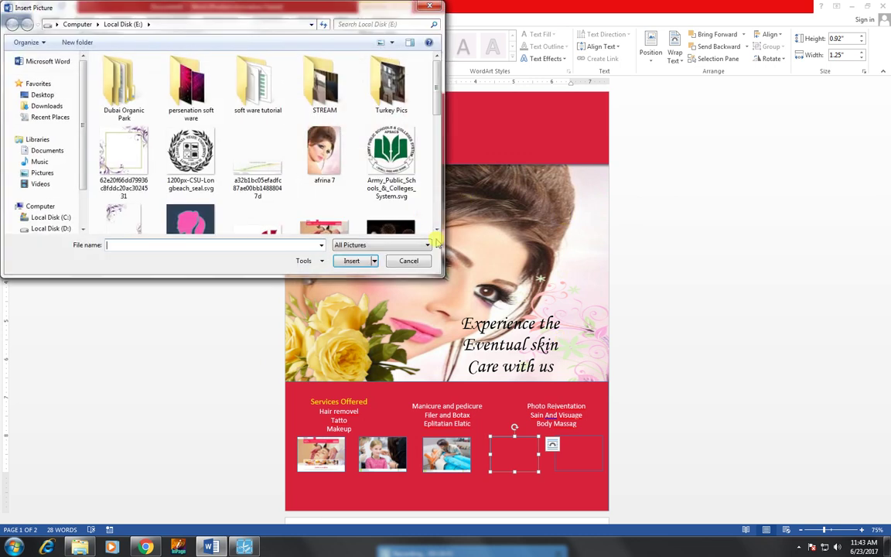
left_click(436, 230)
left_click(436, 230)
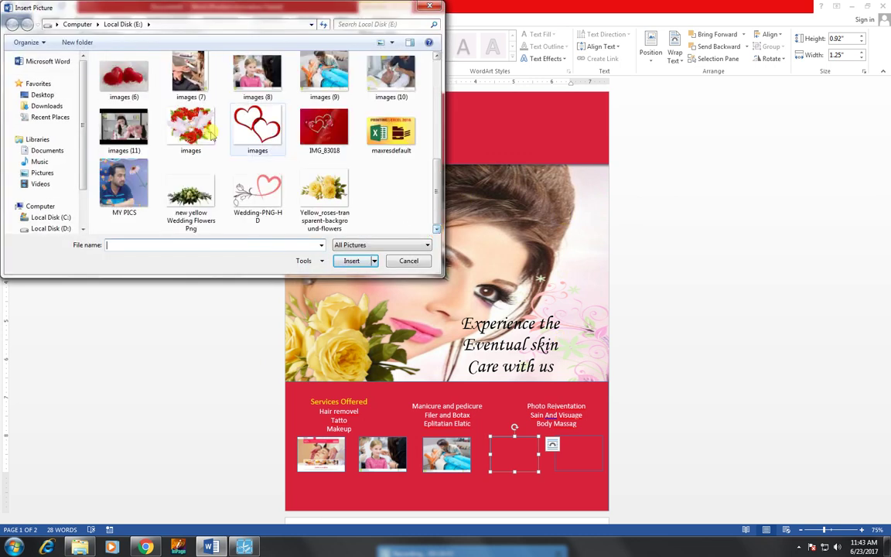
left_click(124, 128)
left_click(351, 260)
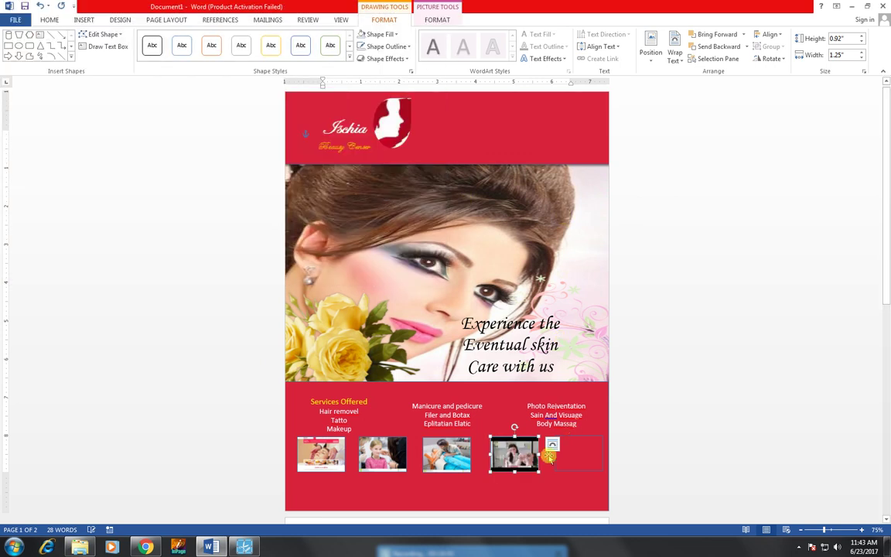
Fill the last frame with the 'images (10)' photo.
left_click(561, 442)
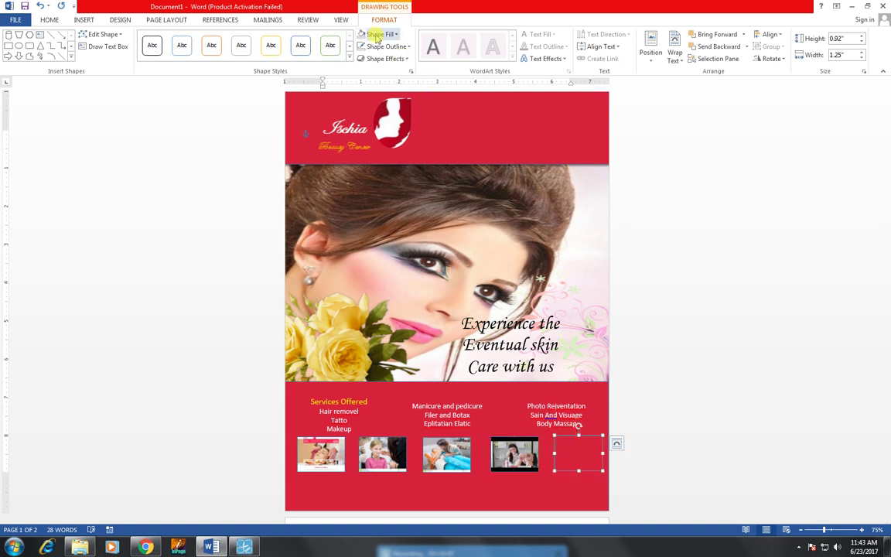
left_click(379, 34)
left_click(384, 175)
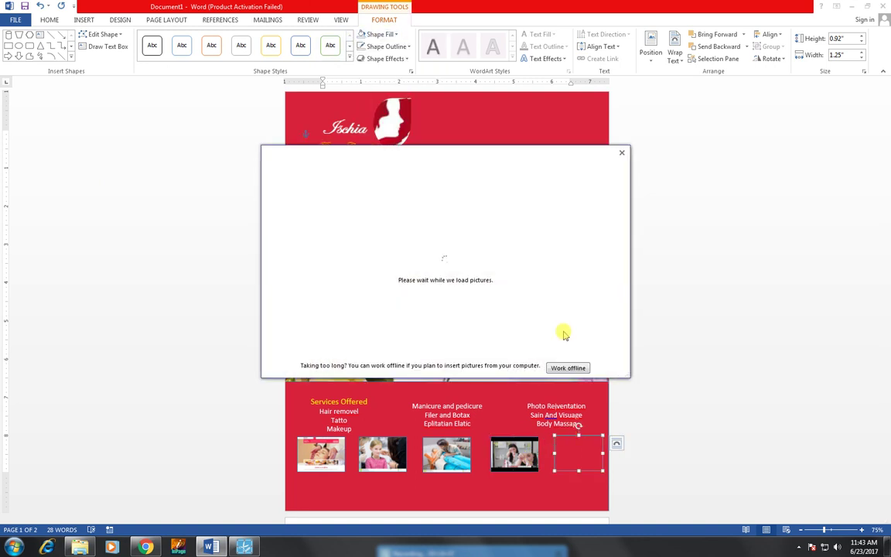
left_click(569, 367)
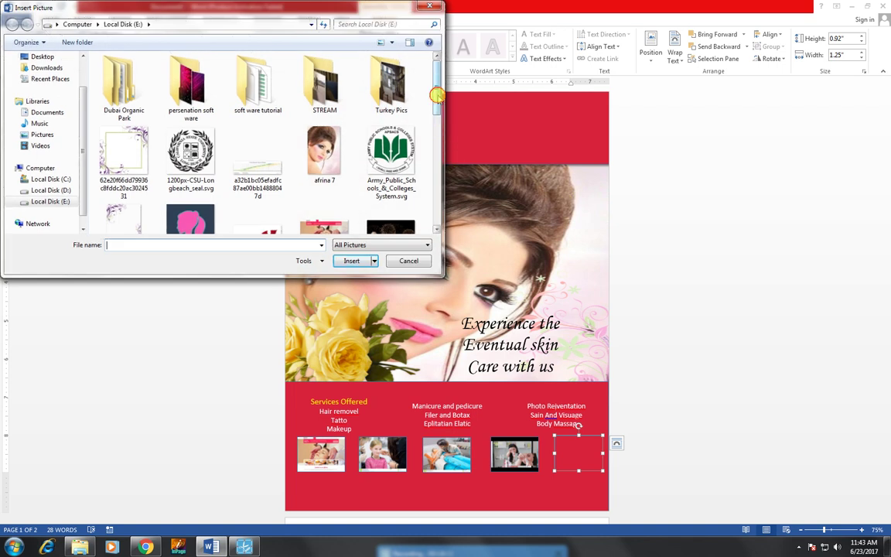
left_click(437, 206)
left_click(391, 74)
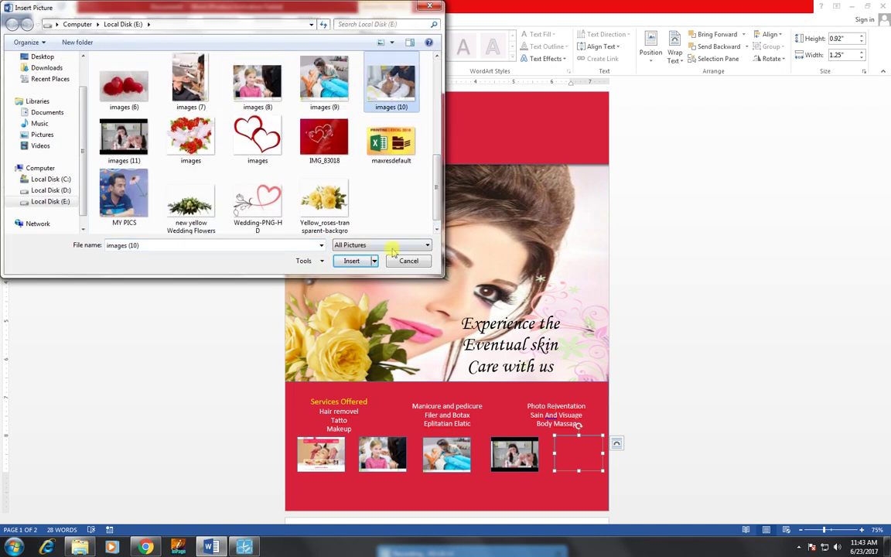
left_click(352, 261)
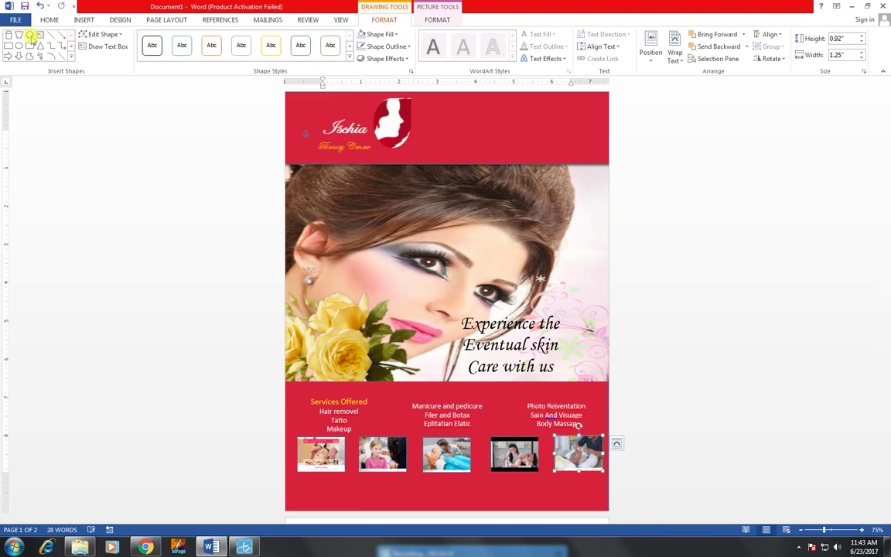
Draw an 8.21" by 5.29" rectangle over the bottom area of page 1.
left_click(8, 45)
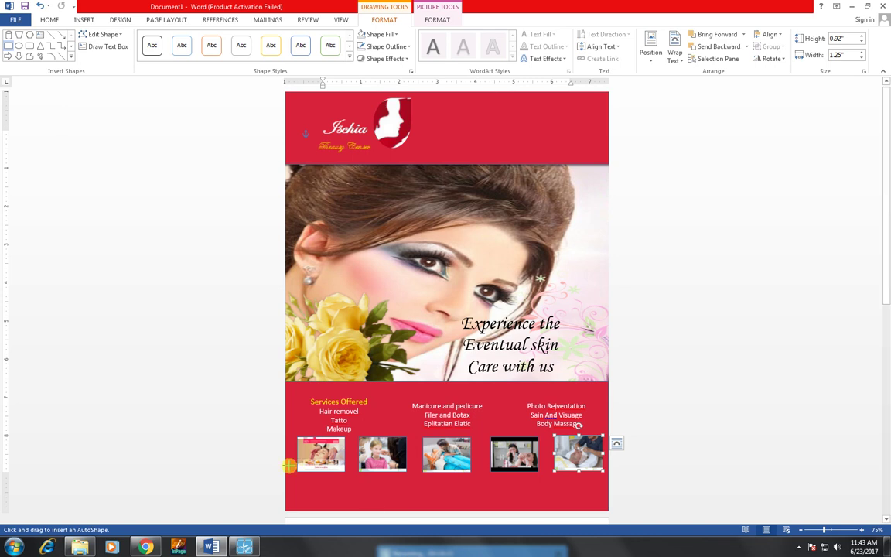
mouse_move(285, 477)
left_mouse_down()
mouse_move(666, 440)
mouse_move(573, 186)
left_mouse_up()
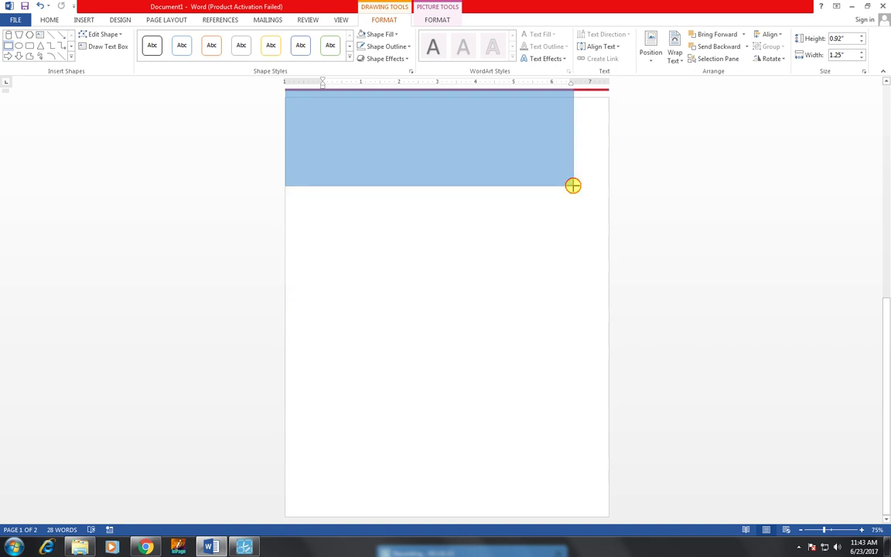
left_click_drag(573, 186, 602, 502)
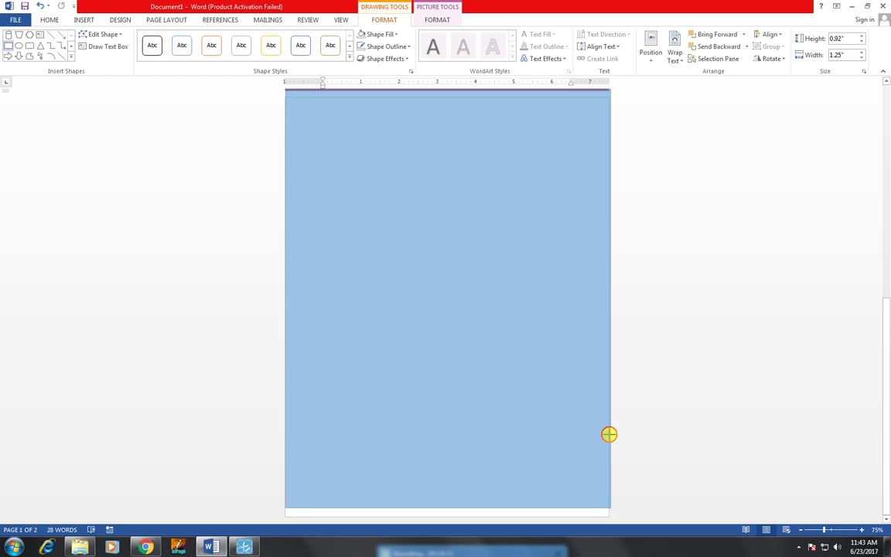
left_click_drag(602, 502, 599, 257)
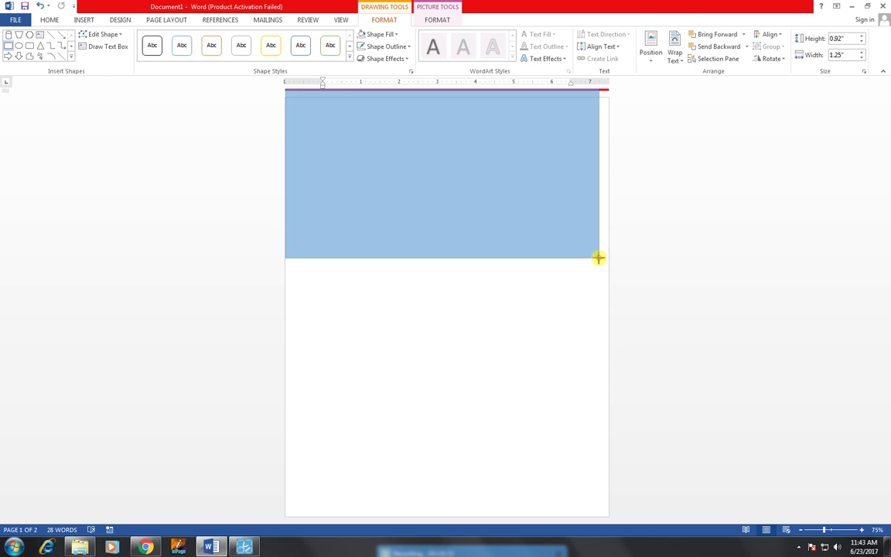
left_click_drag(599, 257, 599, 258)
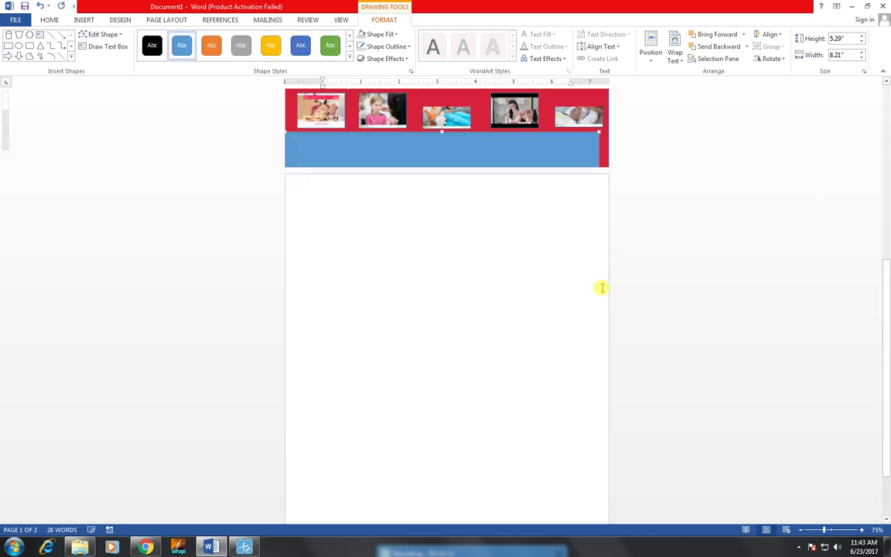
Resize the rectangle into a thin strip, about 0.97" by 8.43", spanning the page below the photos.
scroll(615, 414, "up", 5)
scroll(615, 415, "up", 2)
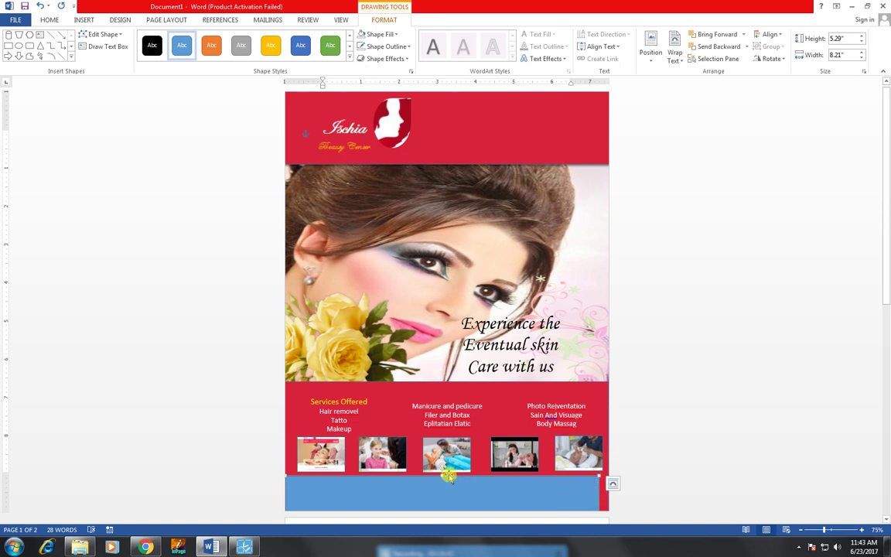
left_click_drag(449, 477, 449, 467)
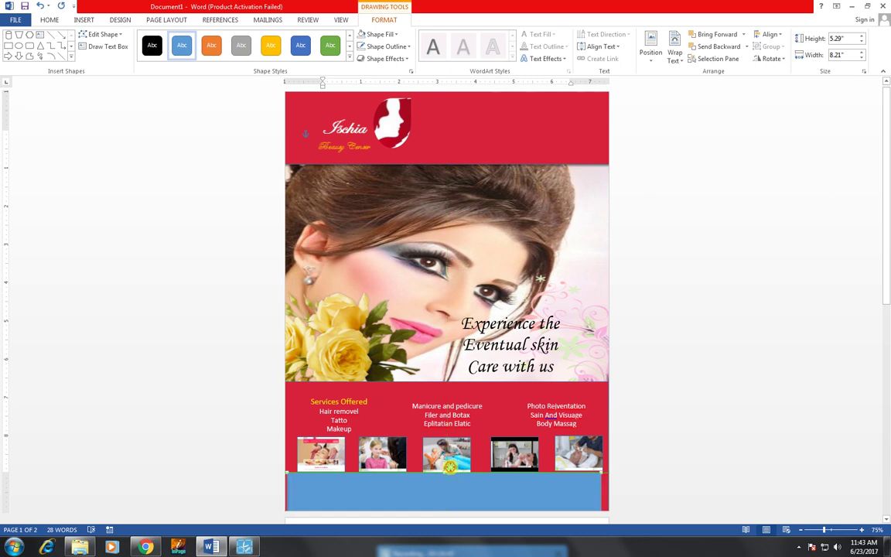
scroll(448, 464, "down", 10)
scroll(422, 154, "up", 3)
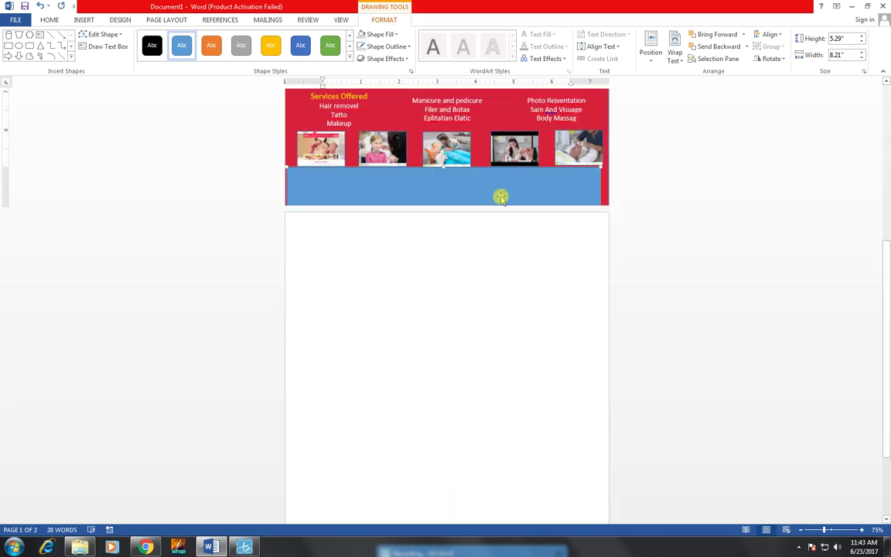
mouse_move(443, 165)
left_mouse_down()
mouse_move(445, 188)
mouse_move(443, 138)
left_mouse_up()
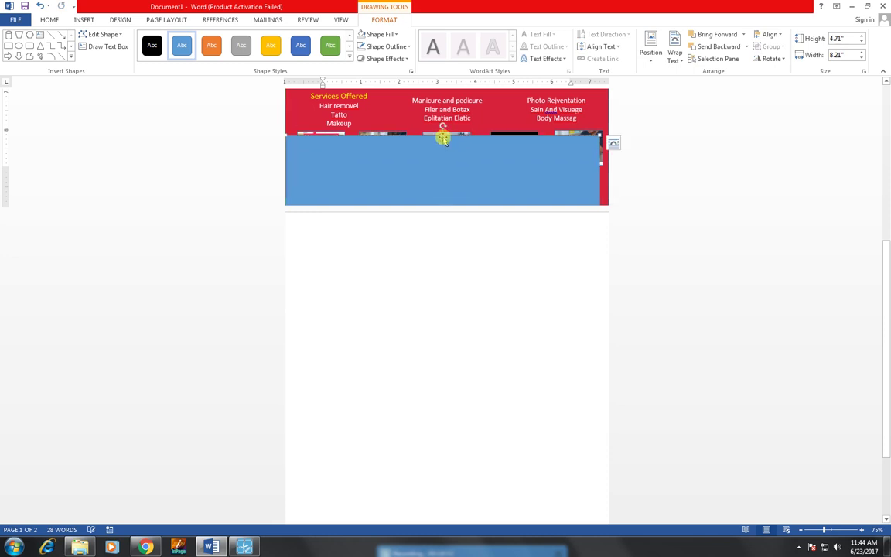
mouse_move(443, 137)
left_mouse_down()
mouse_move(448, 196)
mouse_move(442, 130)
mouse_move(448, 168)
left_mouse_up()
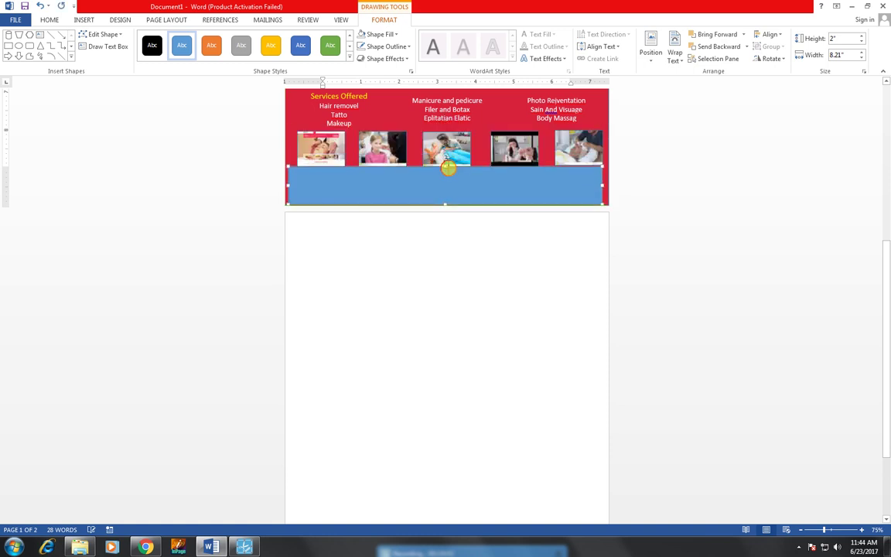
left_click_drag(603, 186, 609, 184)
left_click_drag(289, 188, 284, 187)
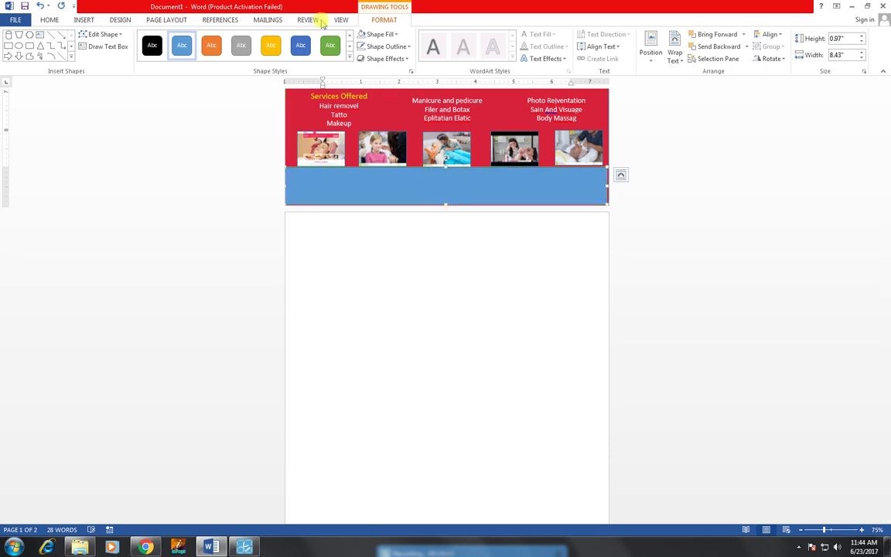
Apply the black shape style to the footer band.
left_click(150, 45)
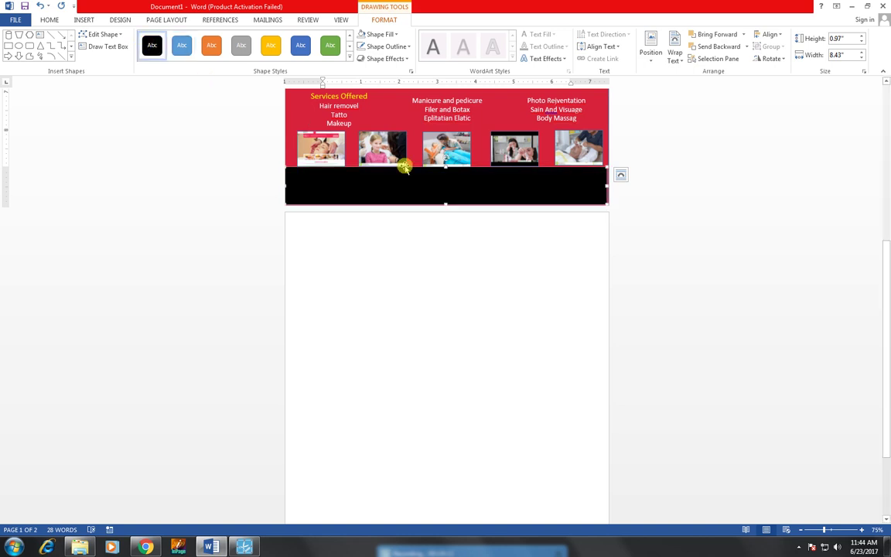
scroll(542, 186, "up", 1)
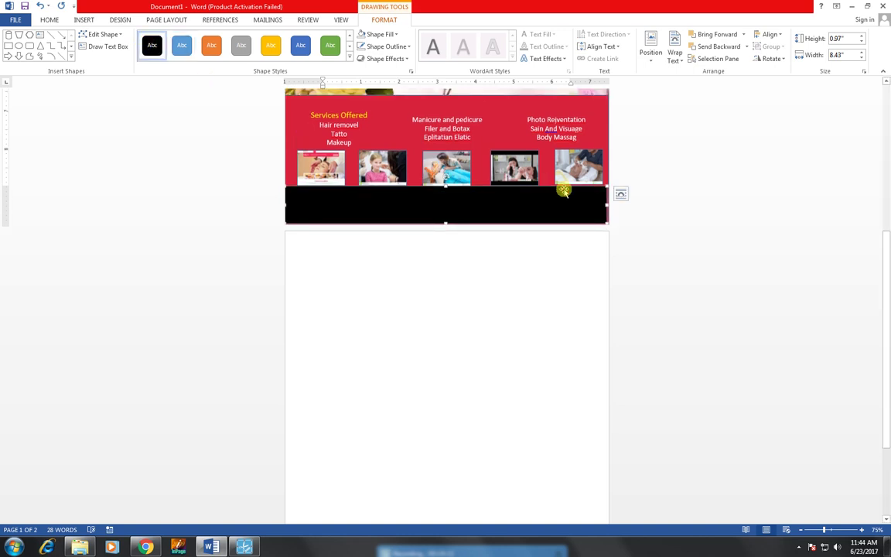
scroll(591, 290, "up", 3)
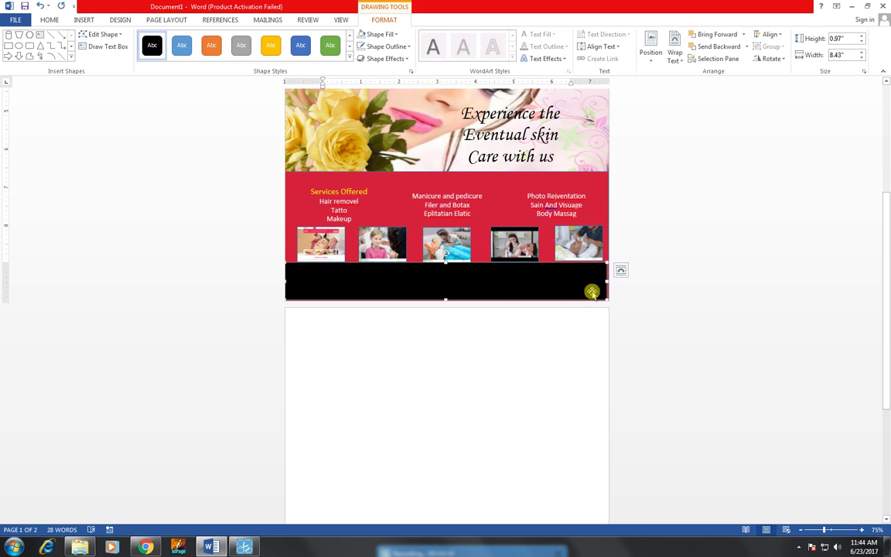
scroll(617, 326, "up", 2)
scroll(626, 338, "up", 1)
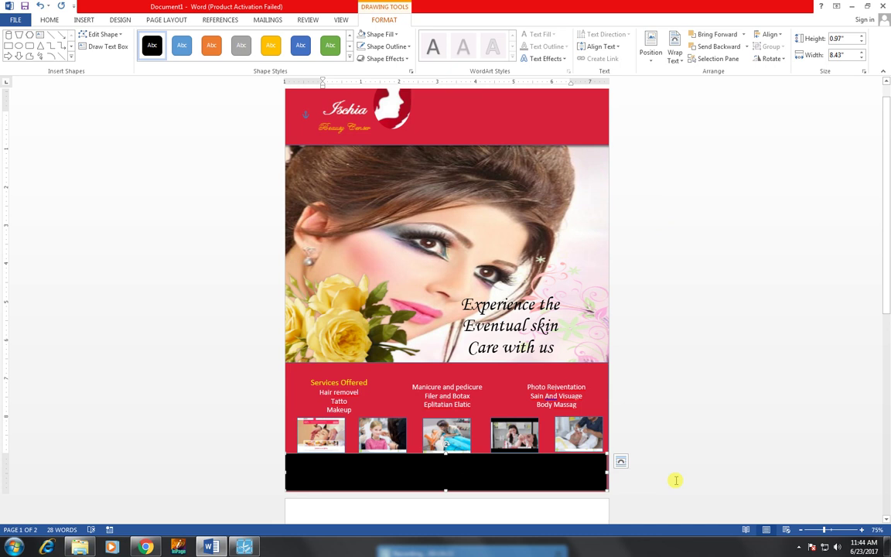
right_click(676, 481)
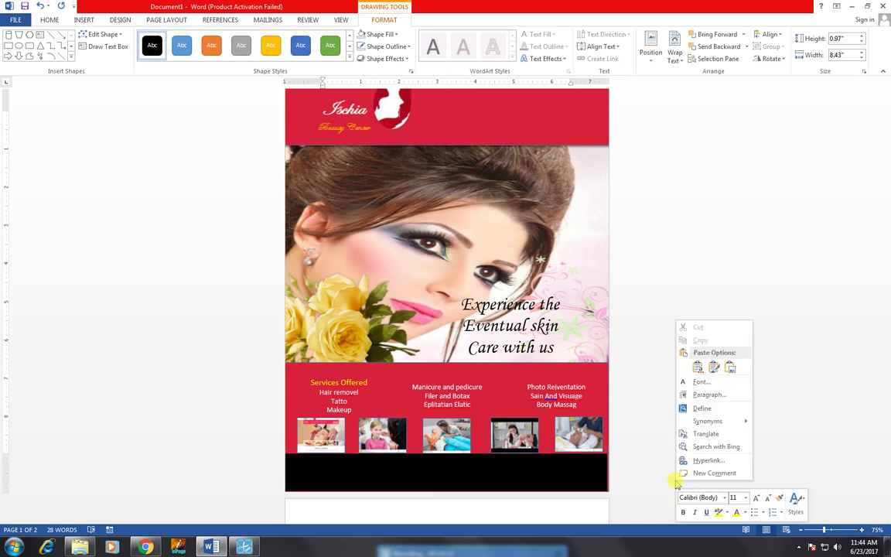
left_click(675, 482)
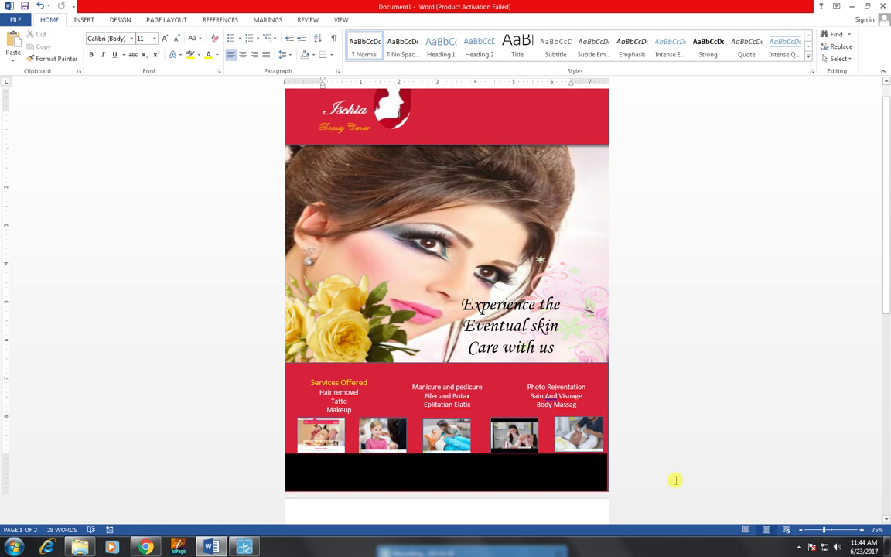
left_click(589, 256)
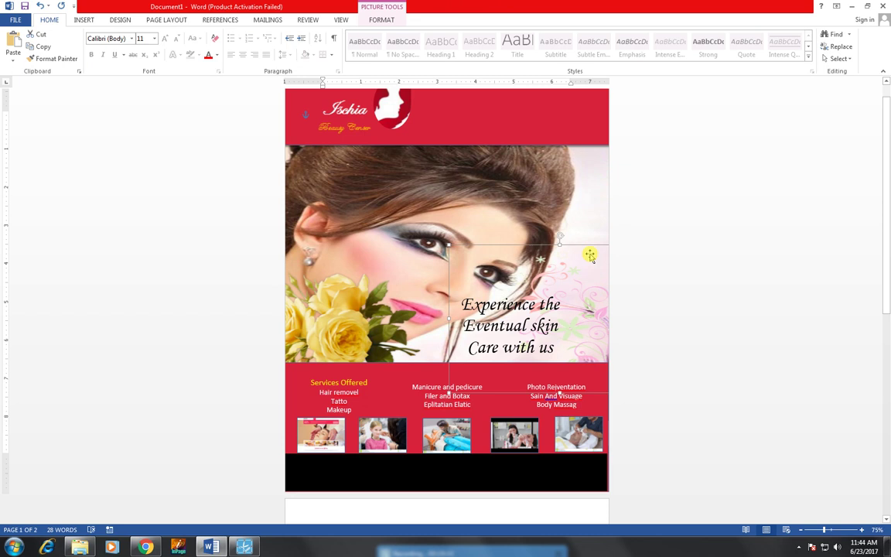
right_click(589, 253)
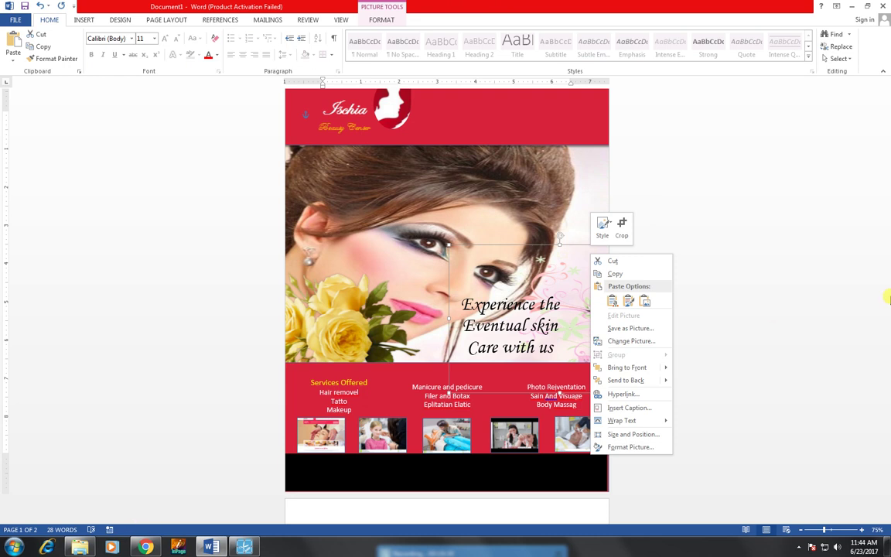
right_click(888, 298)
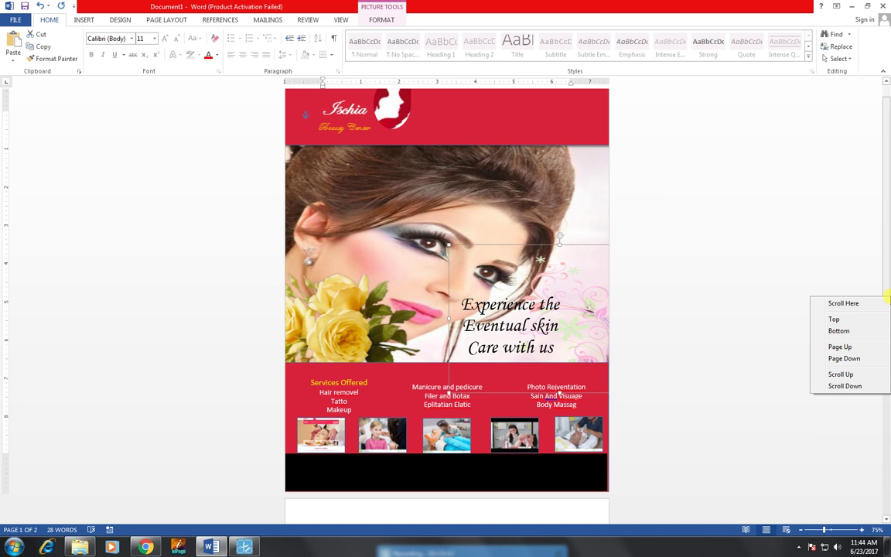
left_click(414, 457)
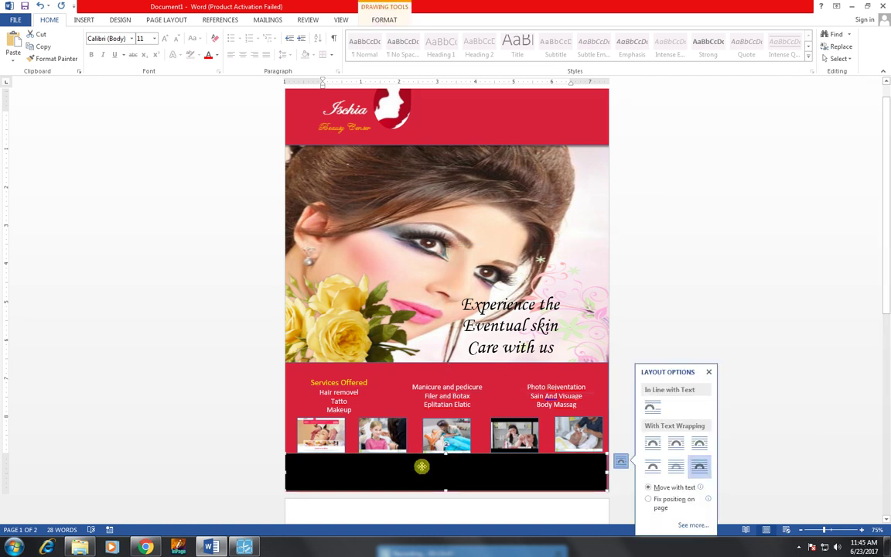
right_click(422, 468)
Type the salon's two-line street address into the black footer band and select all of it.
left_click(455, 328)
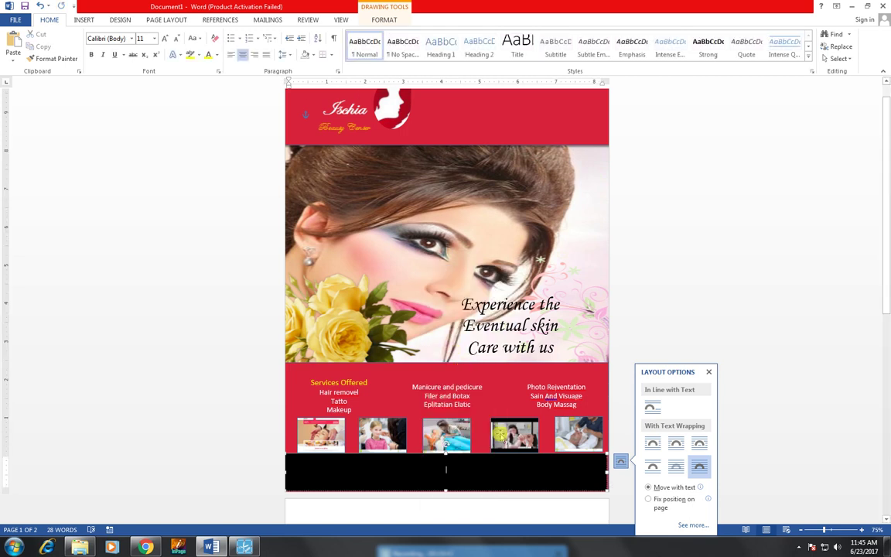
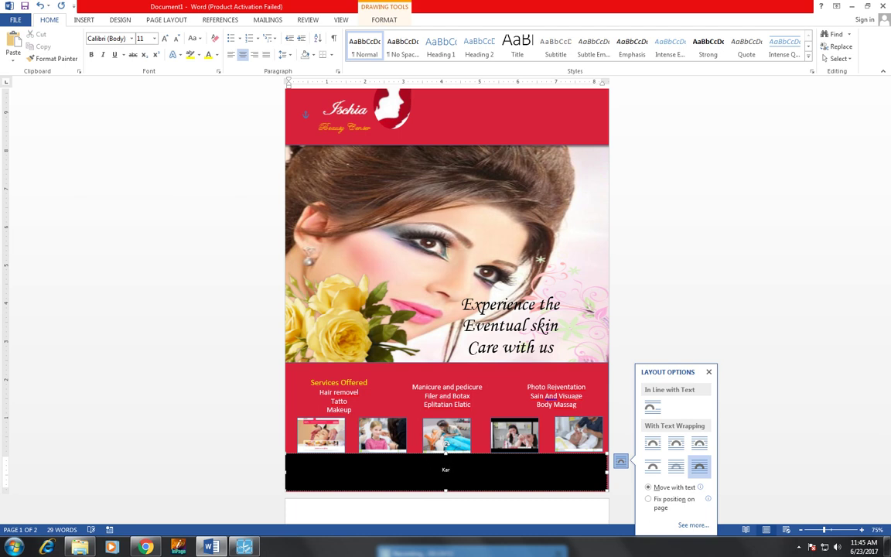
key("Return")
type("R")
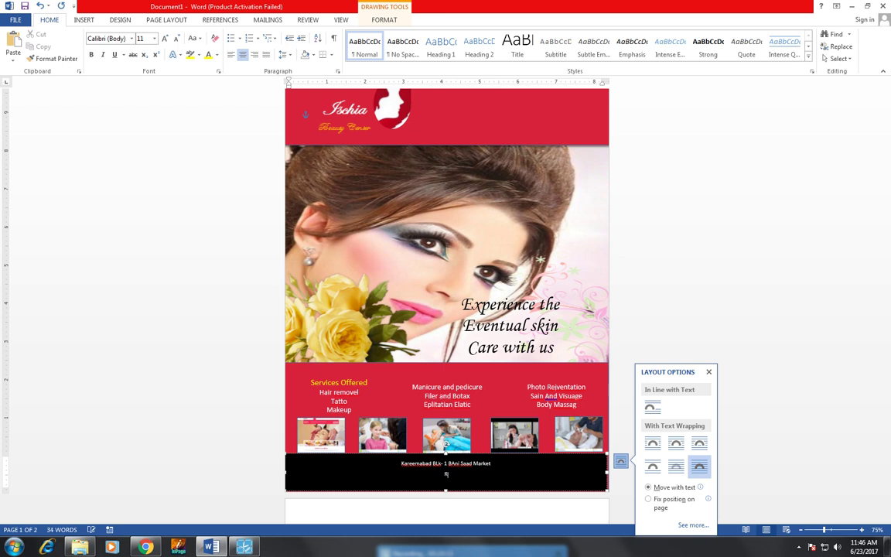
type("120")
key("BackSpace")
key("BackSpace")
key("BackSpace")
type("123")
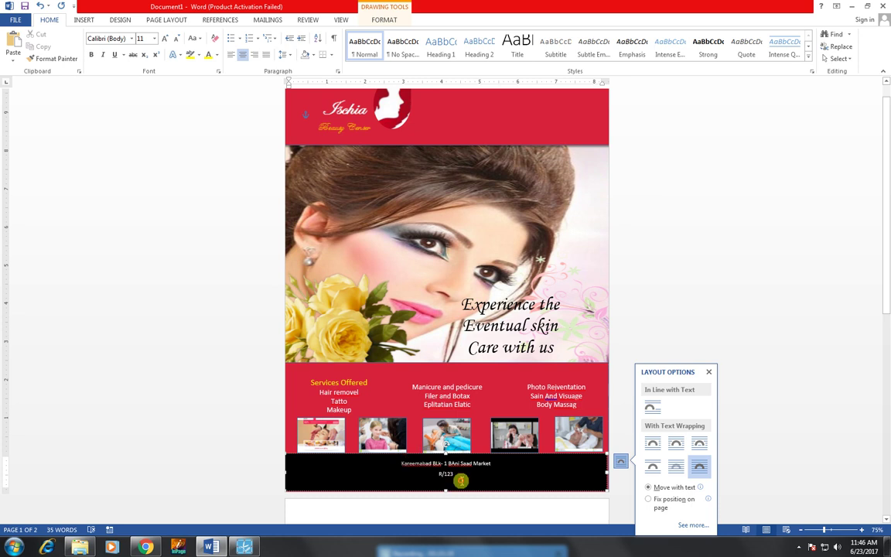
key("ctrl+a")
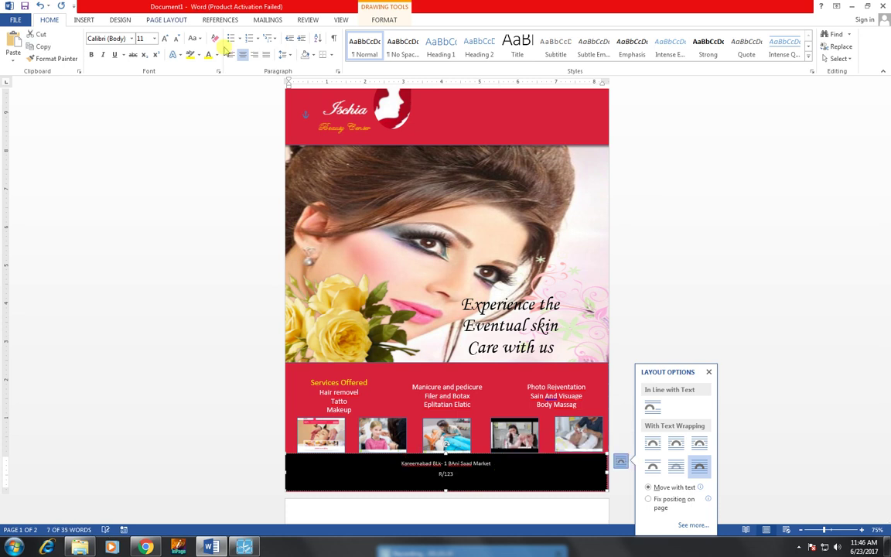
Left-align the footer text and grow it to 18 pt.
left_click(230, 54)
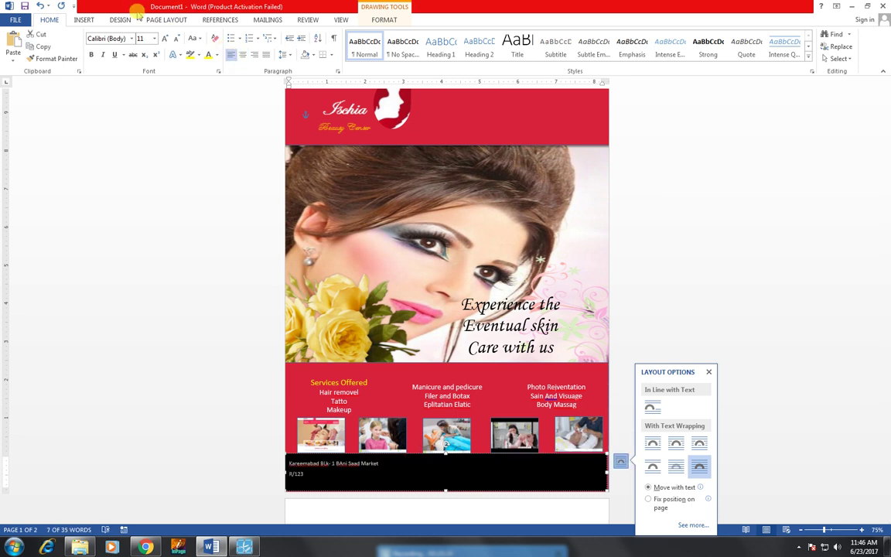
left_click(165, 39)
left_click(165, 39)
left_click(165, 40)
left_click(165, 39)
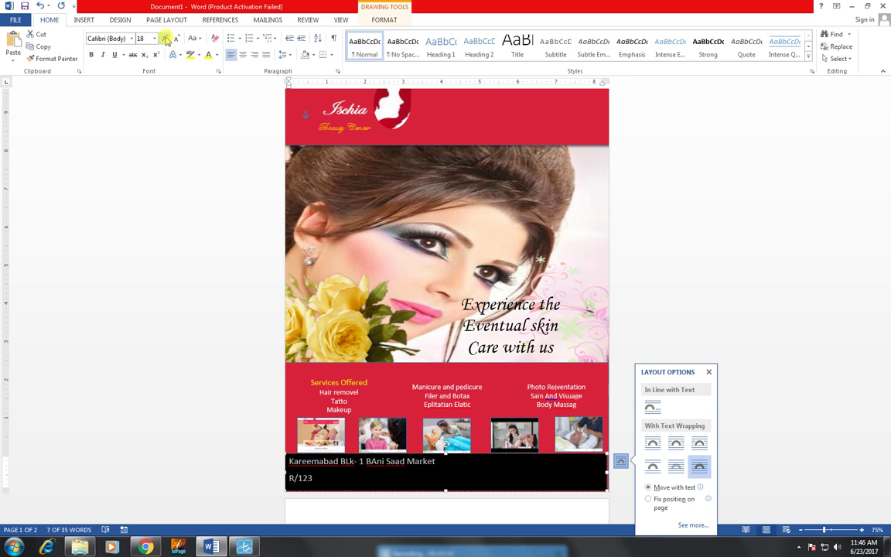
Add the salon's e-mail address at the end of the second address line, with a lowercase 'com' ending.
left_click(352, 476)
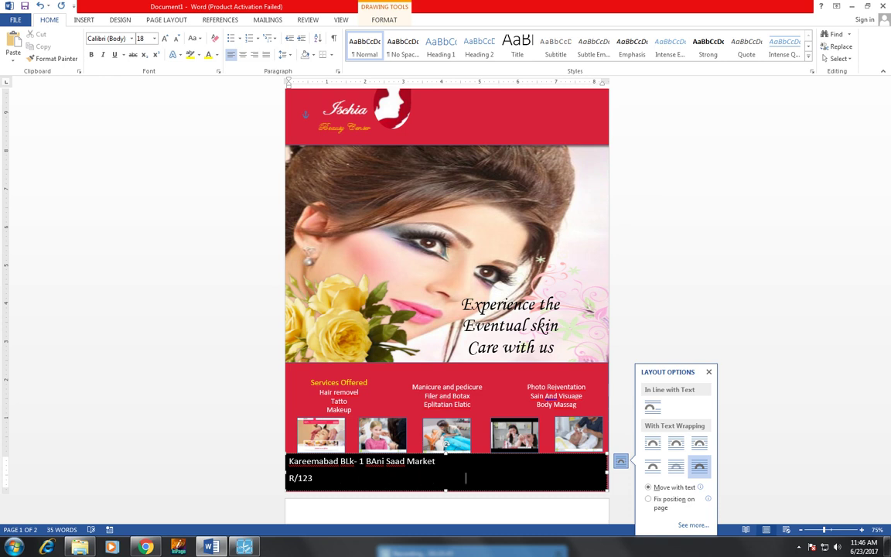
type("com")
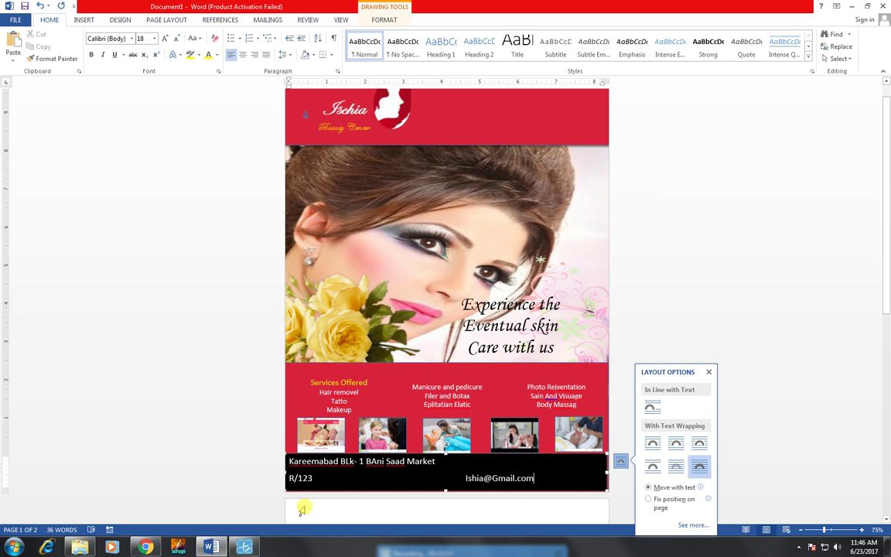
Add the salon's phone number in yellow beside the address line and enlarge the text to 20 pt.
left_click(467, 461)
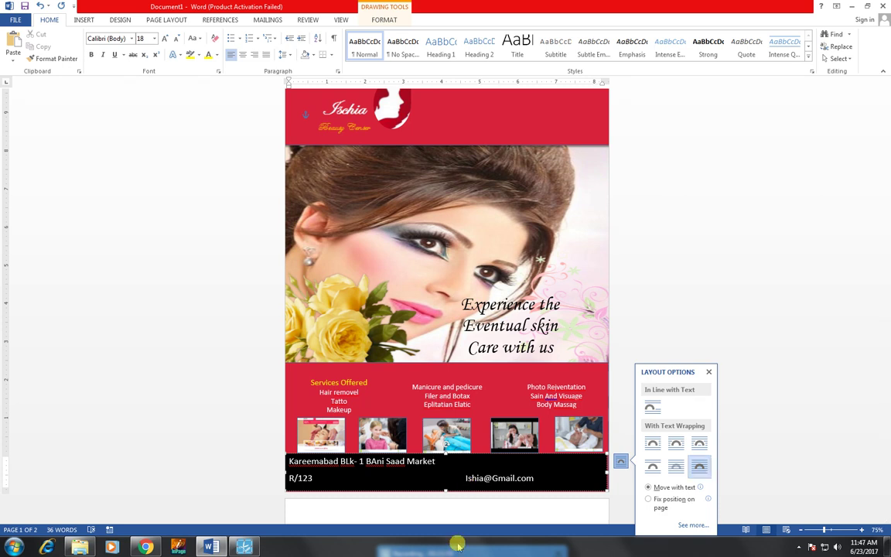
key("Tab")
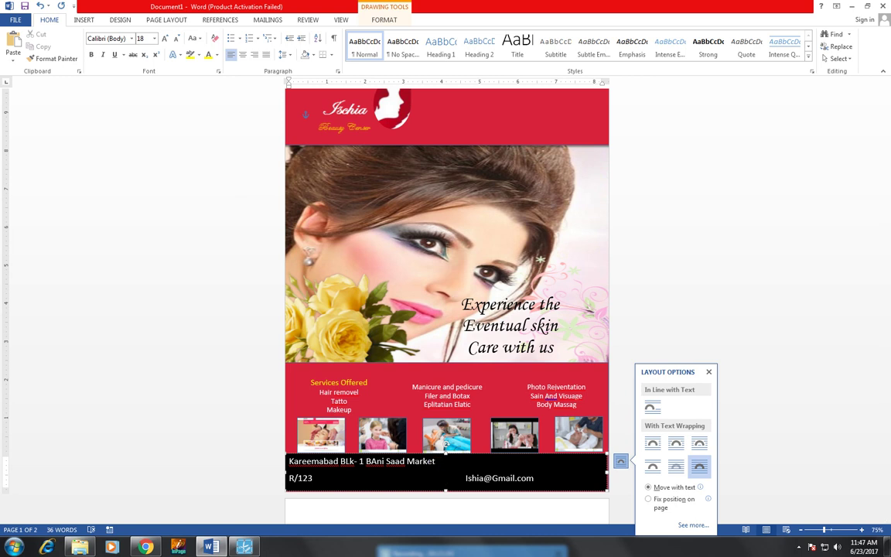
left_click(465, 462)
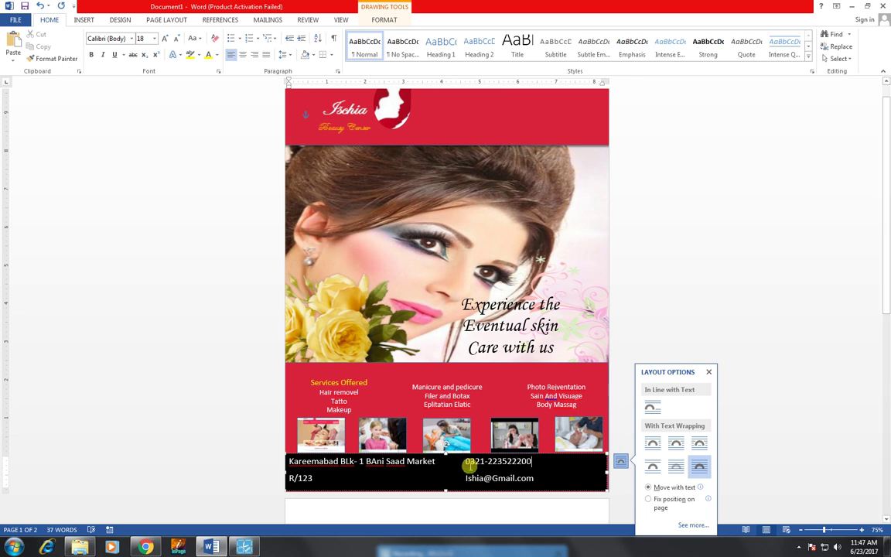
left_click(529, 460)
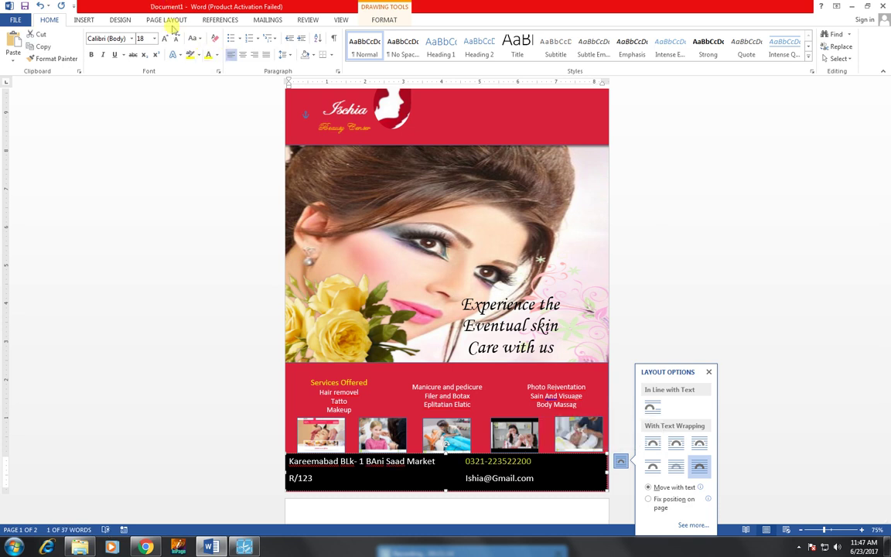
left_click(166, 38)
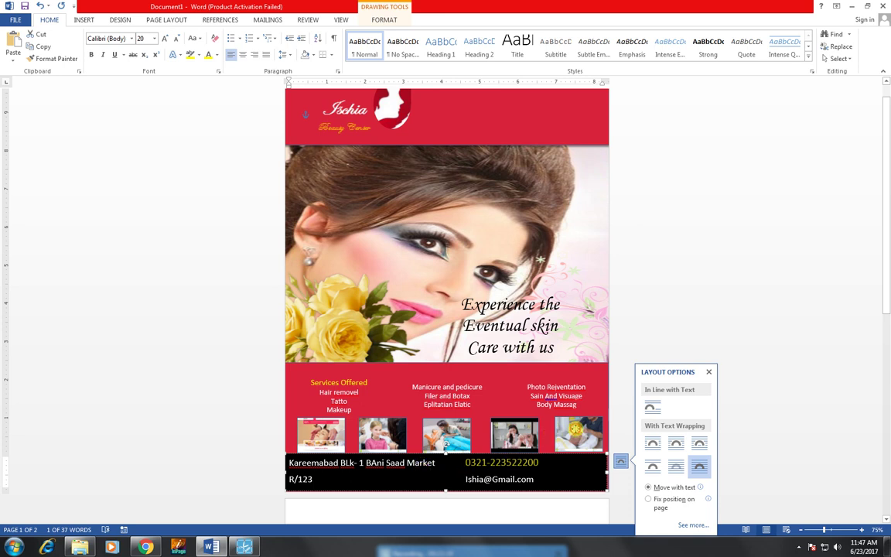
left_click(576, 430)
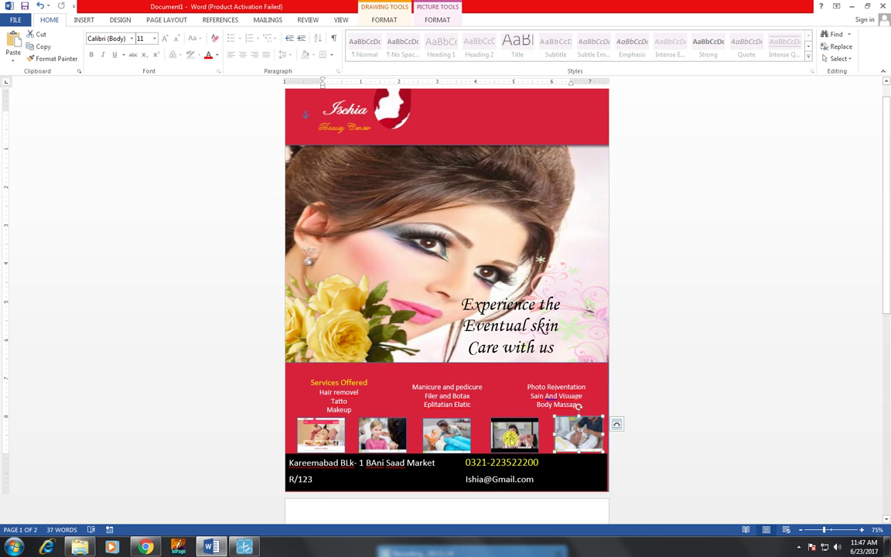
Select all five service photos and give them a white 4½ pt outline.
left_click(511, 439, "ctrl")
left_click(447, 435, "ctrl")
left_click(380, 437, "ctrl")
left_click(321, 433, "ctrl")
left_click(437, 21)
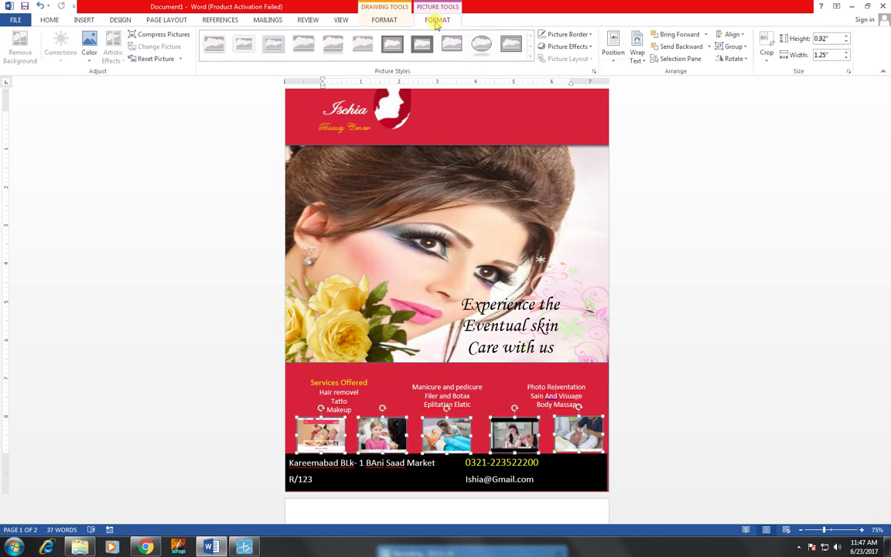
left_click(385, 20)
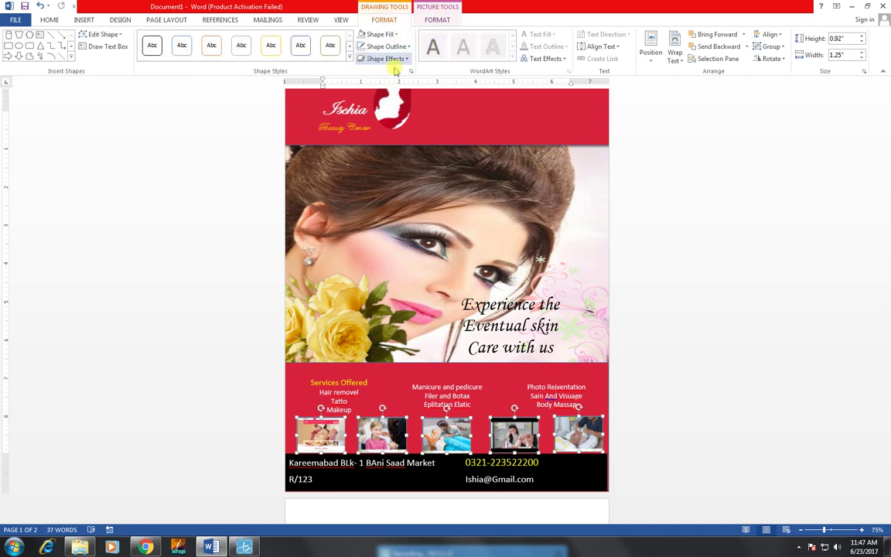
left_click(387, 47)
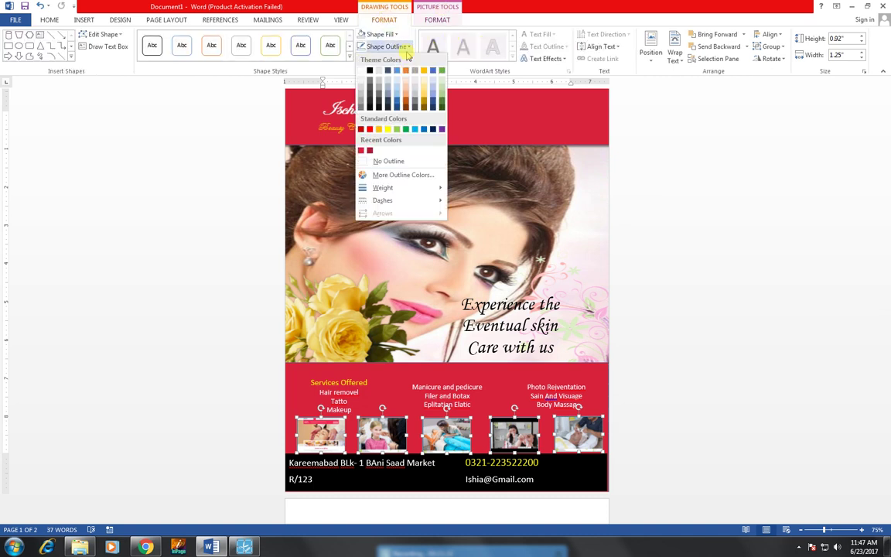
left_click(361, 71)
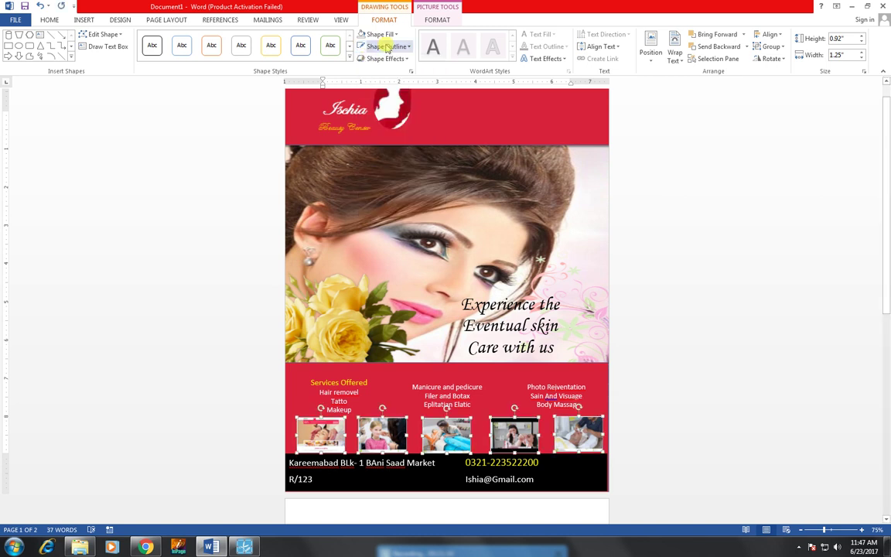
left_click(387, 47)
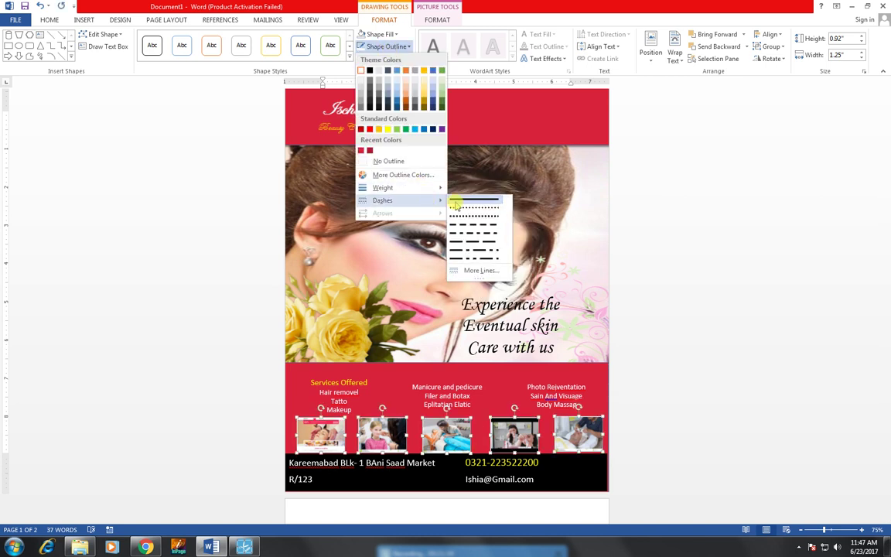
mouse_move(383, 187)
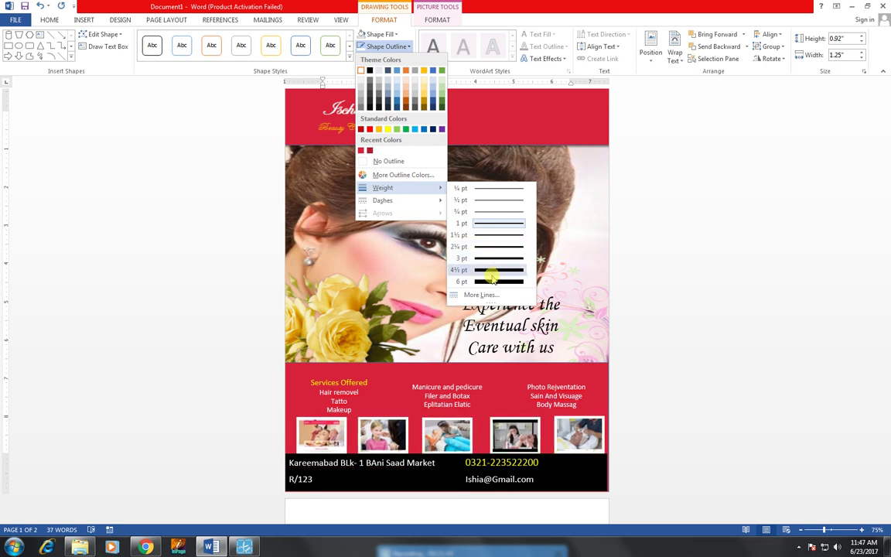
left_click(491, 272)
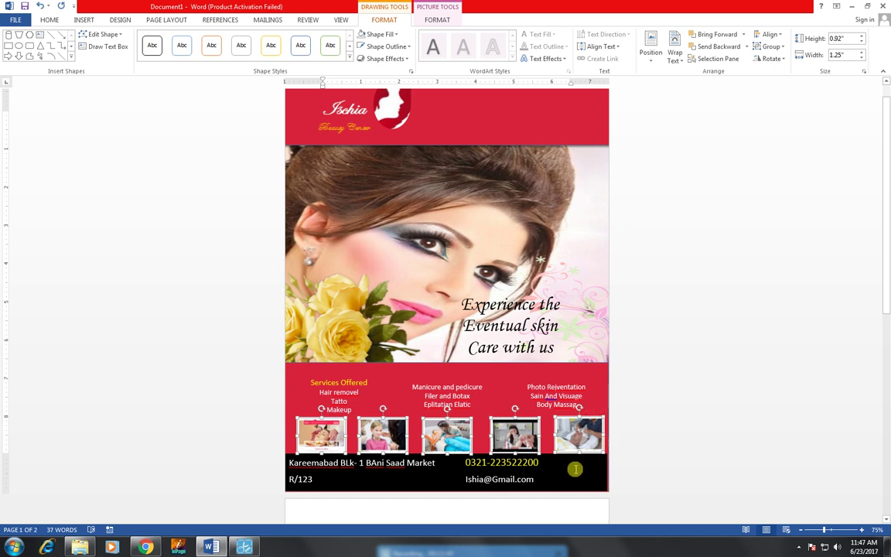
scroll(577, 474, "up", 1)
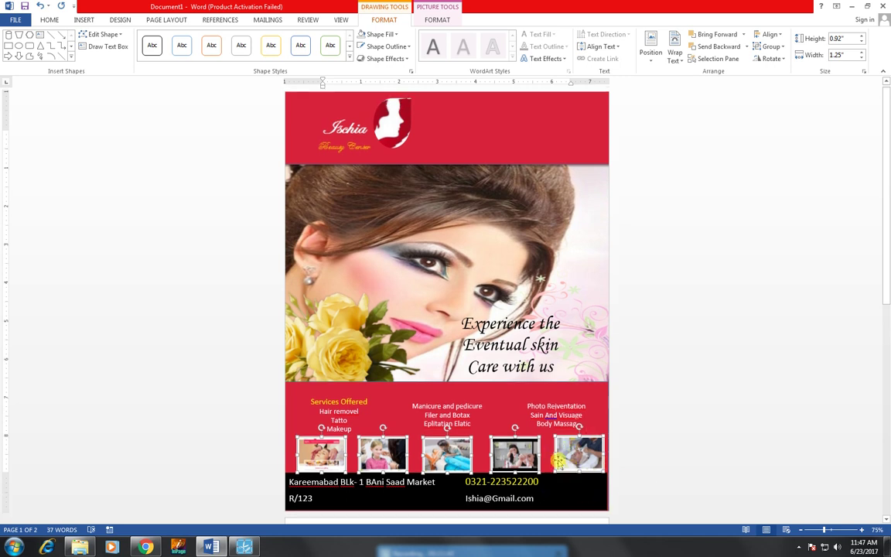
Insert the pink beauty-center logo picture into the flyer.
left_click(83, 20)
left_click(160, 50)
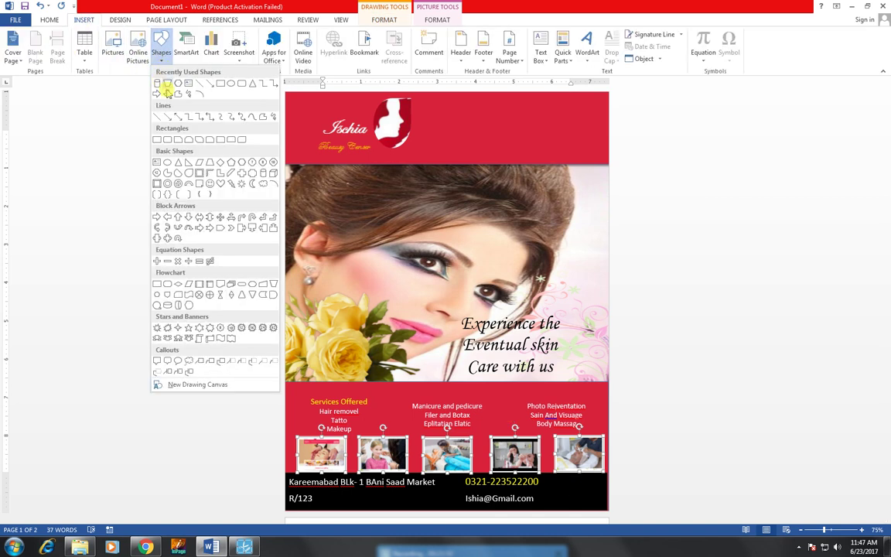
left_click(113, 53)
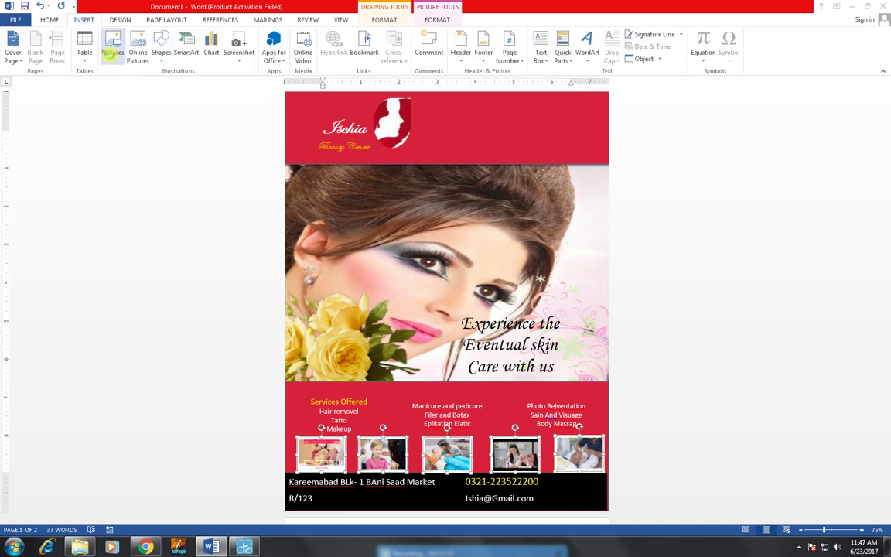
left_click(190, 220)
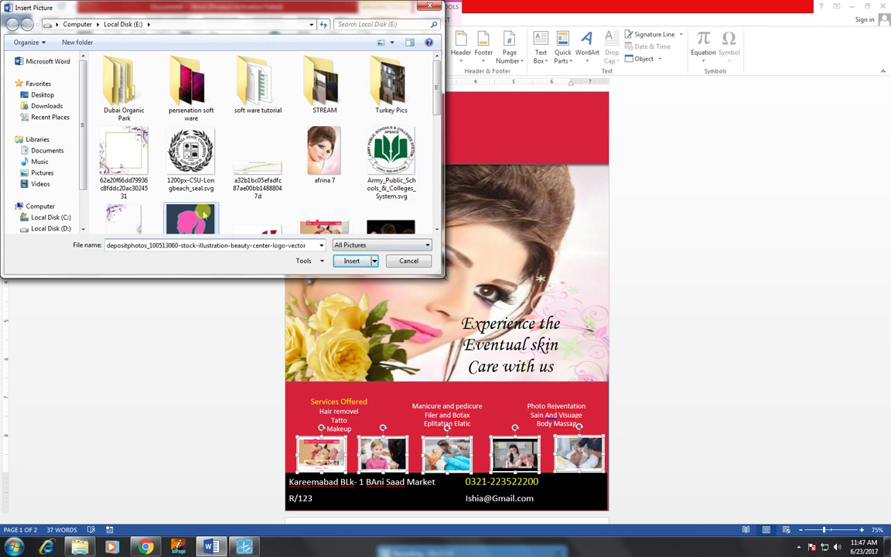
left_click(350, 260)
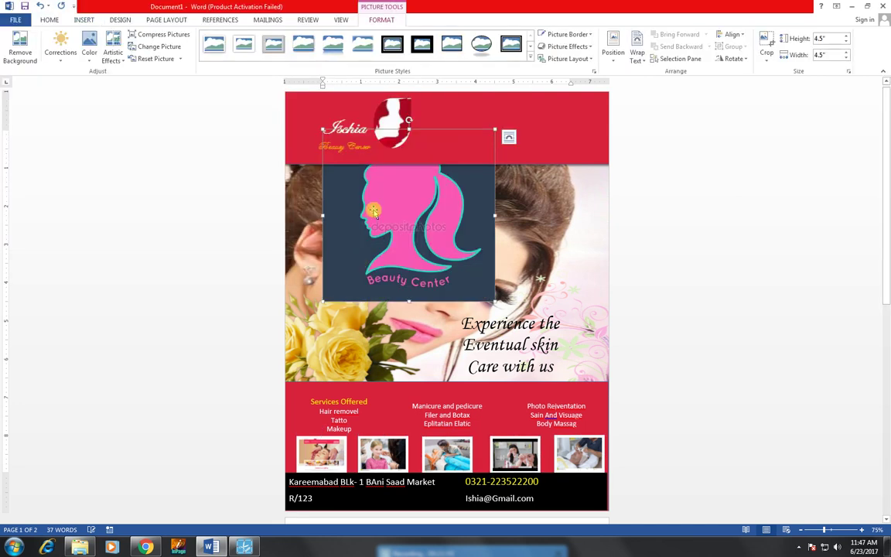
Shrink the logo to about 0.74", set it In Front of Text, and place it in the footer's bottom-right.
left_click_drag(491, 141, 378, 245)
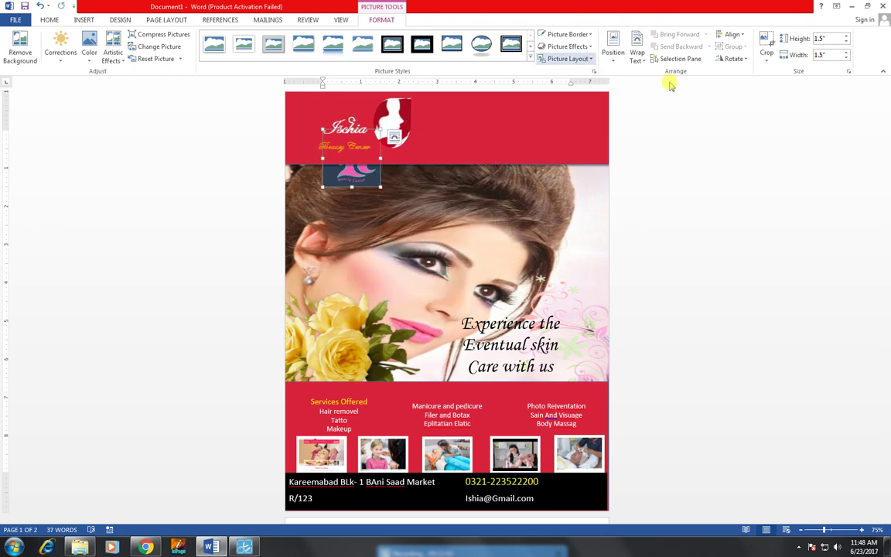
left_click(643, 62)
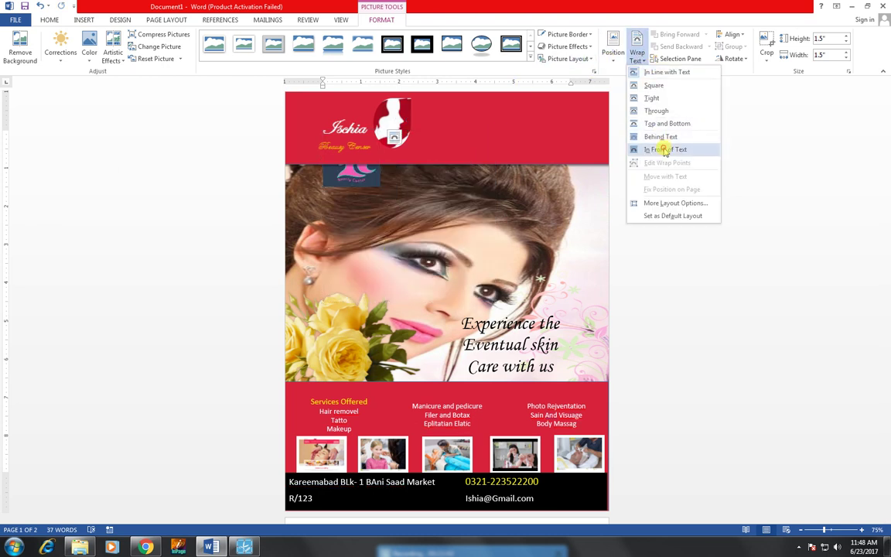
left_click(667, 147)
mouse_move(339, 181)
left_mouse_down()
mouse_move(571, 480)
mouse_move(611, 455)
left_mouse_up()
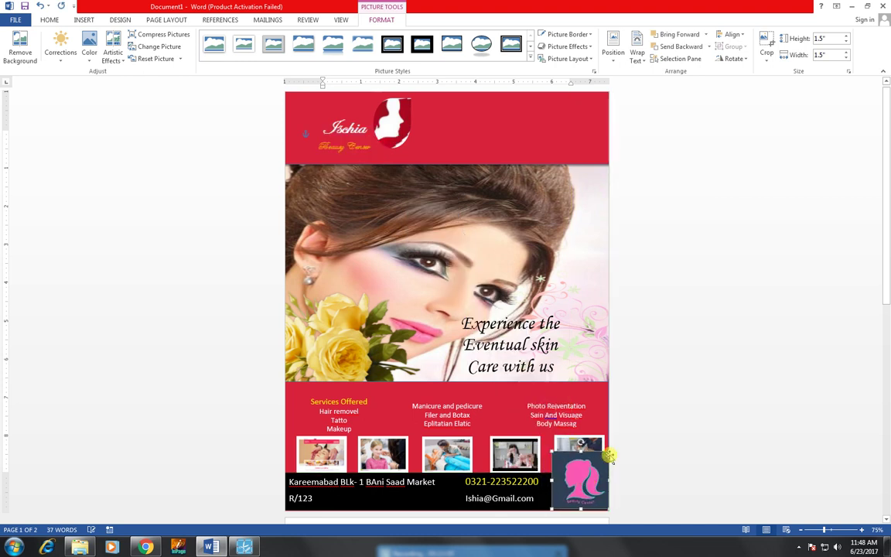
left_click_drag(611, 454, 572, 489)
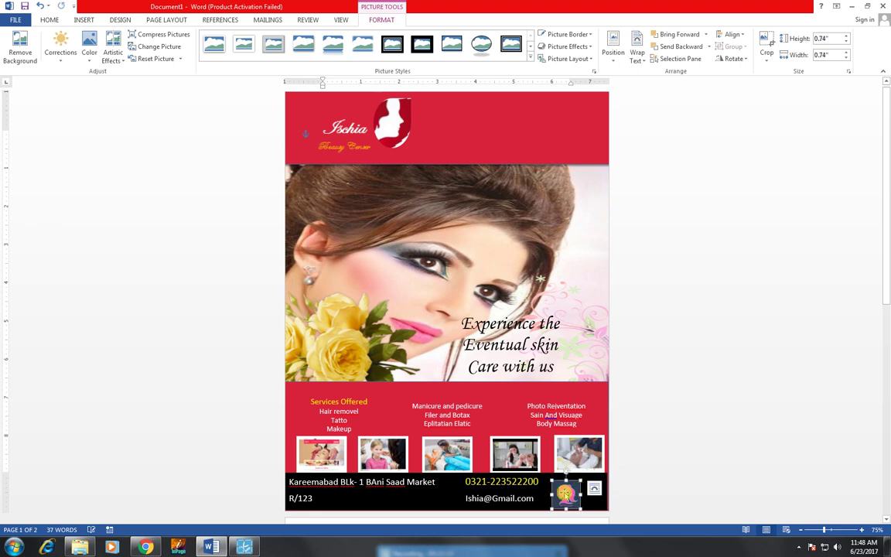
left_click(650, 447)
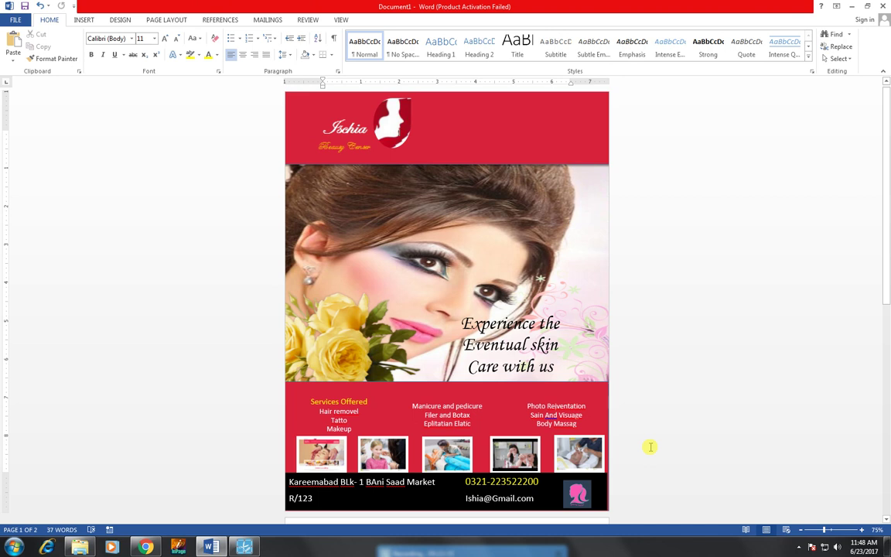